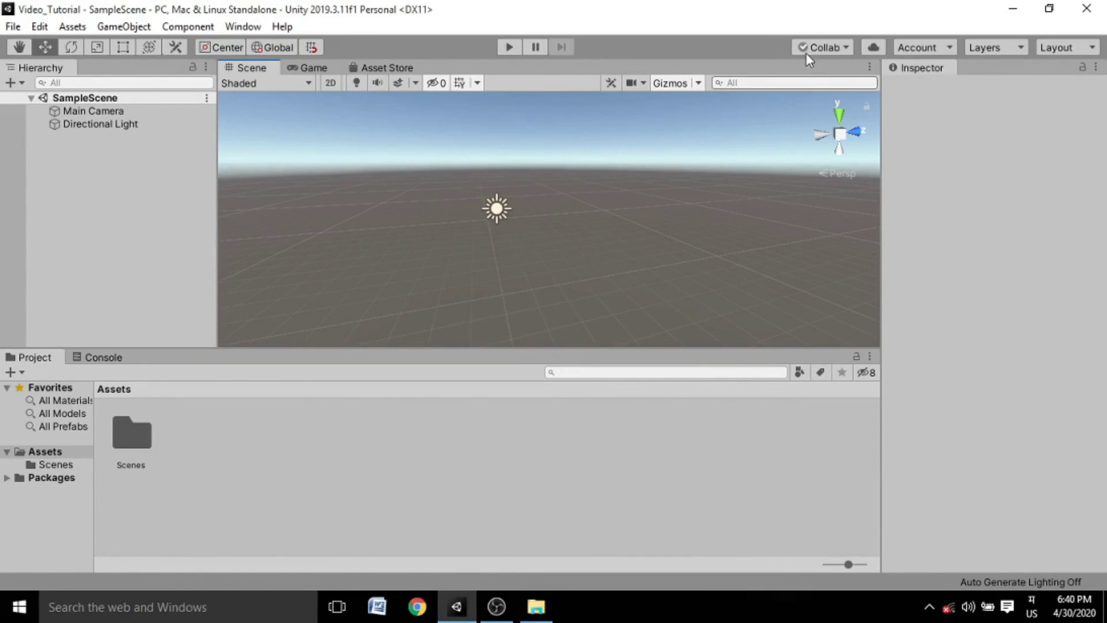
middle_click_drag(552, 251, 588, 227)
scroll(587, 227, "up", 3)
right_click_drag(587, 226, 679, 215)
middle_click_drag(570, 204, 631, 196)
scroll(631, 196, "up", 3)
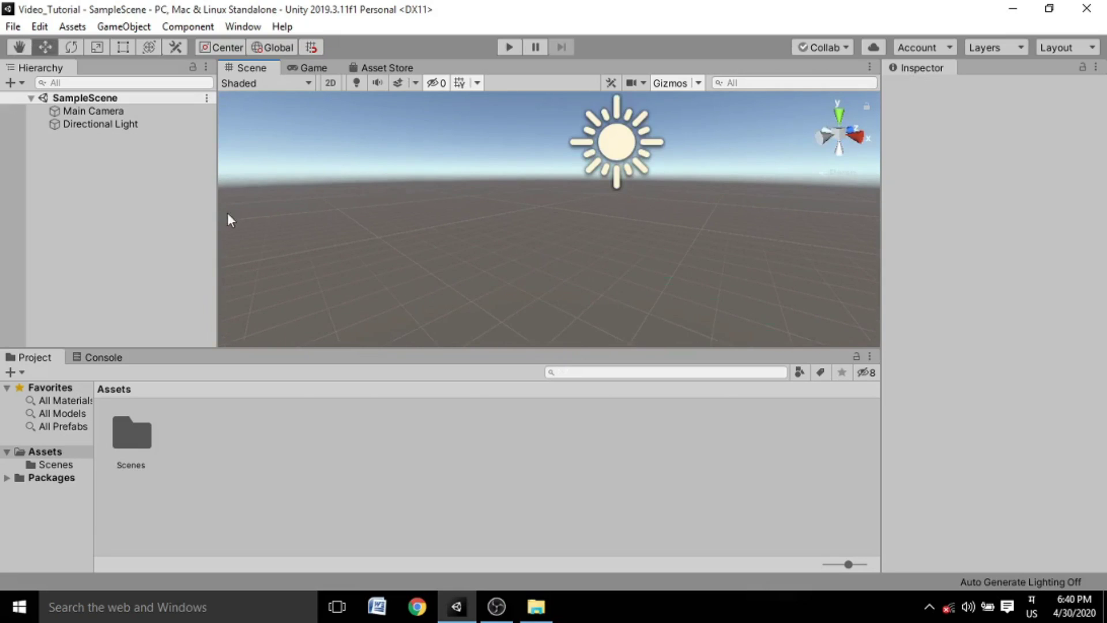
right_click(136, 169)
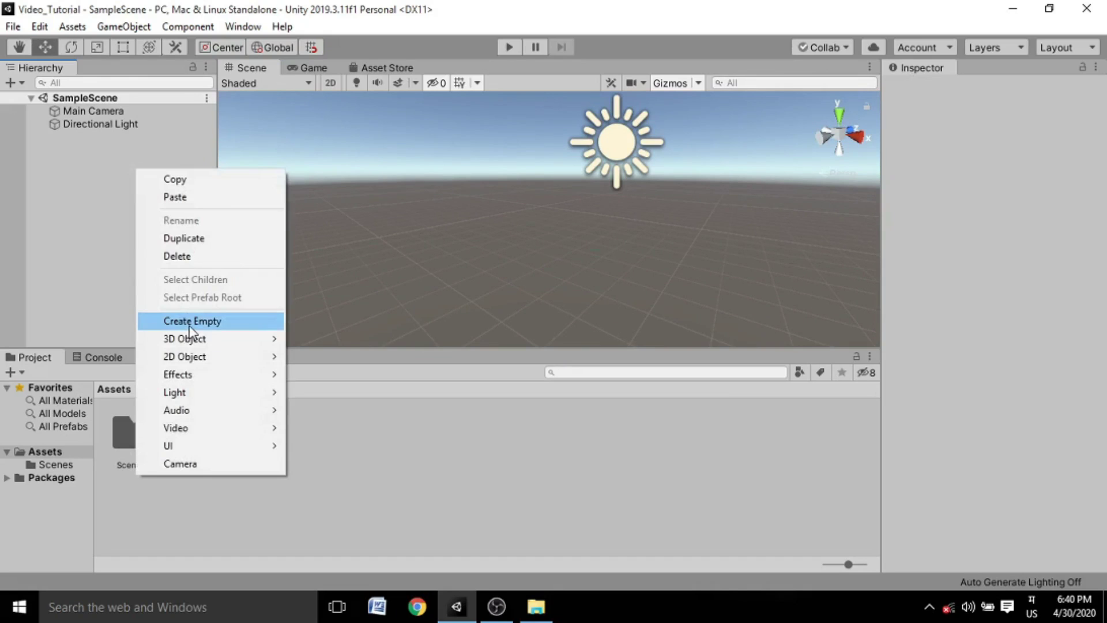
mouse_move(196, 341)
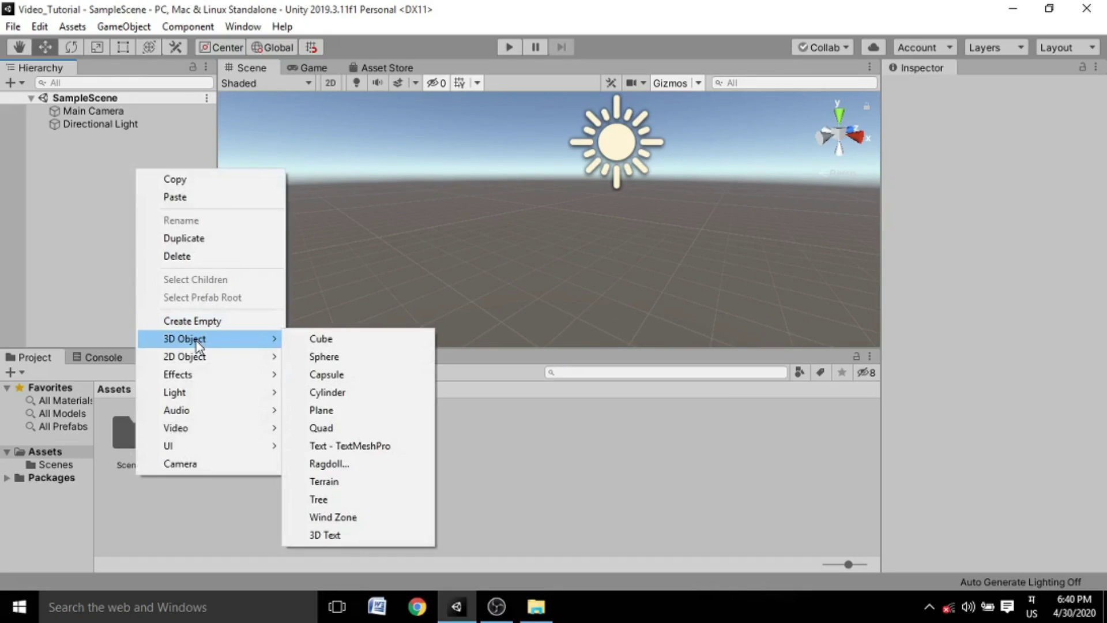
left_click(493, 226)
right_click_drag(452, 214, 594, 195)
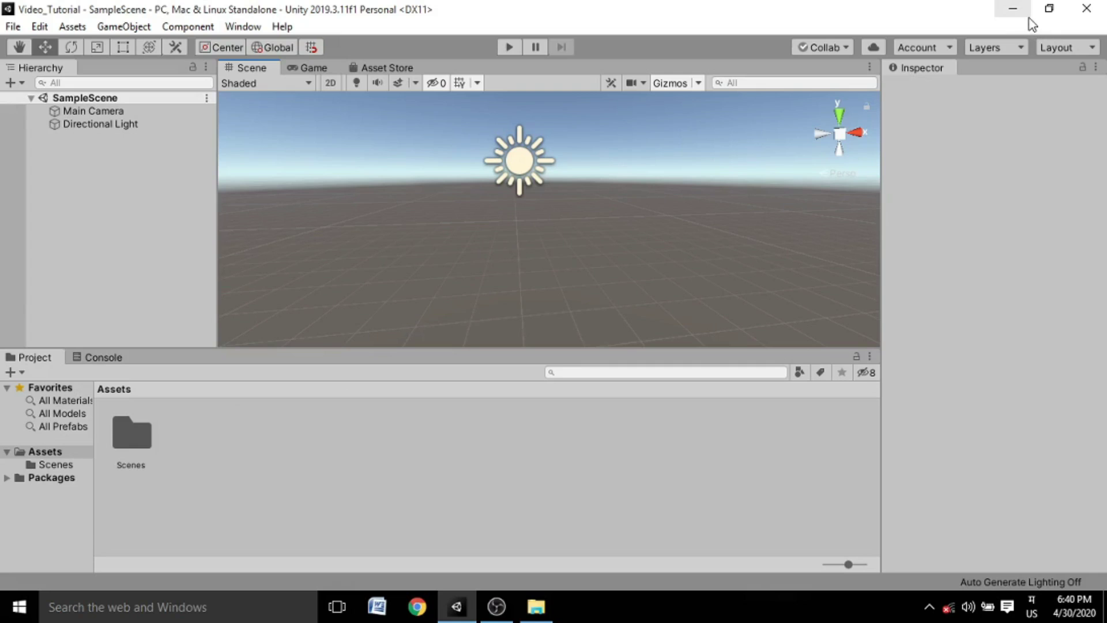
- Import the four brick and damaged-concrete texture files from the assets folder on drive F: into the project's Assets folder
left_click(547, 619)
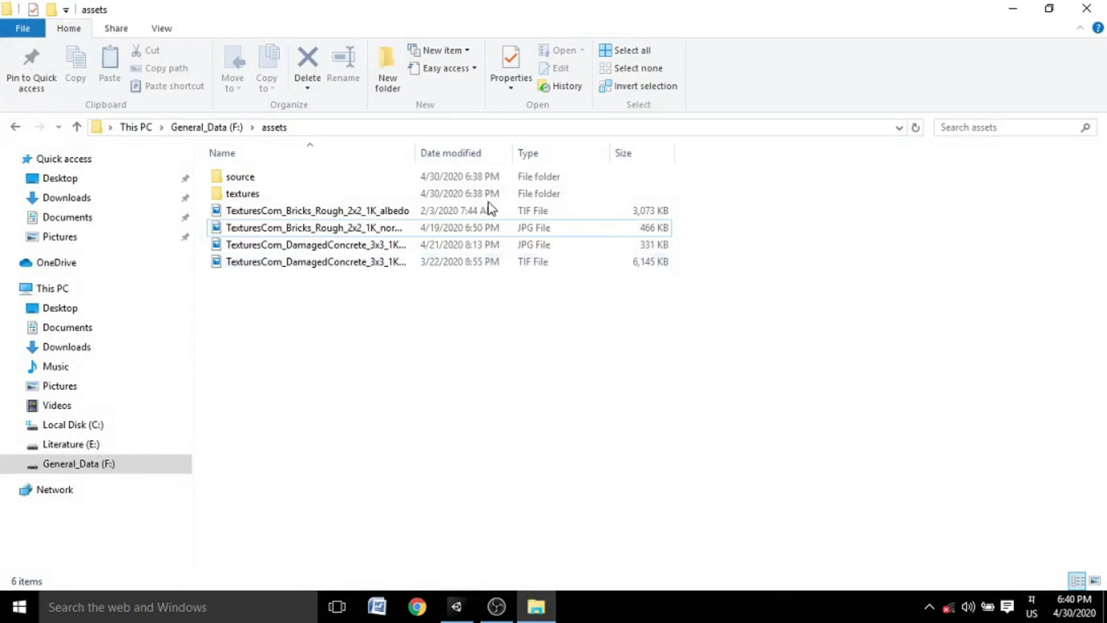
double_click(483, 9)
left_click_drag(732, 384, 300, 473)
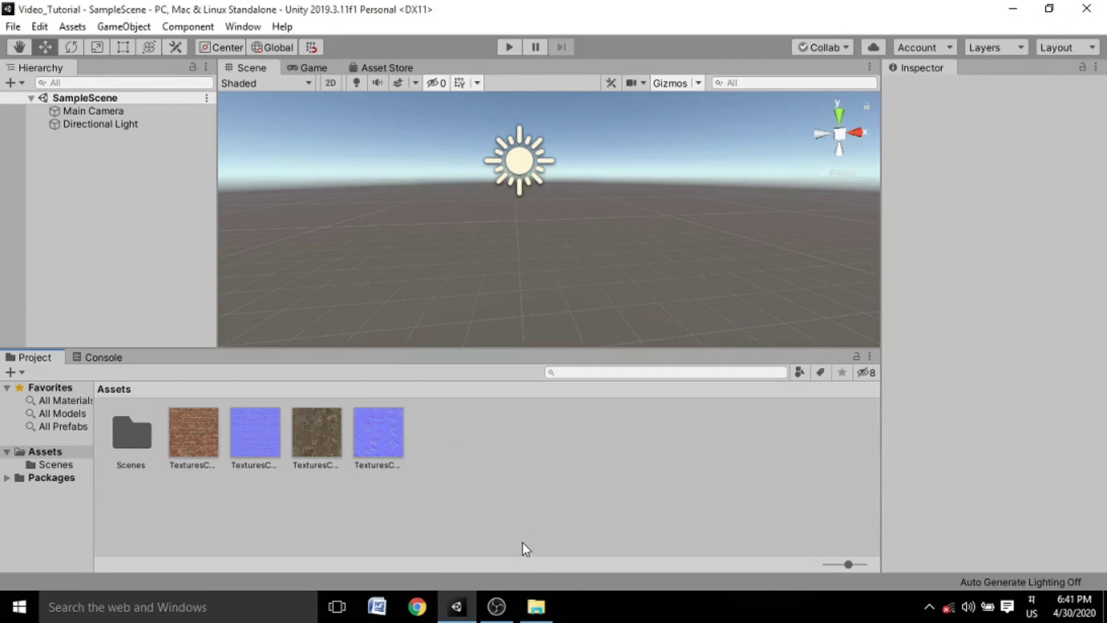
left_click(536, 606)
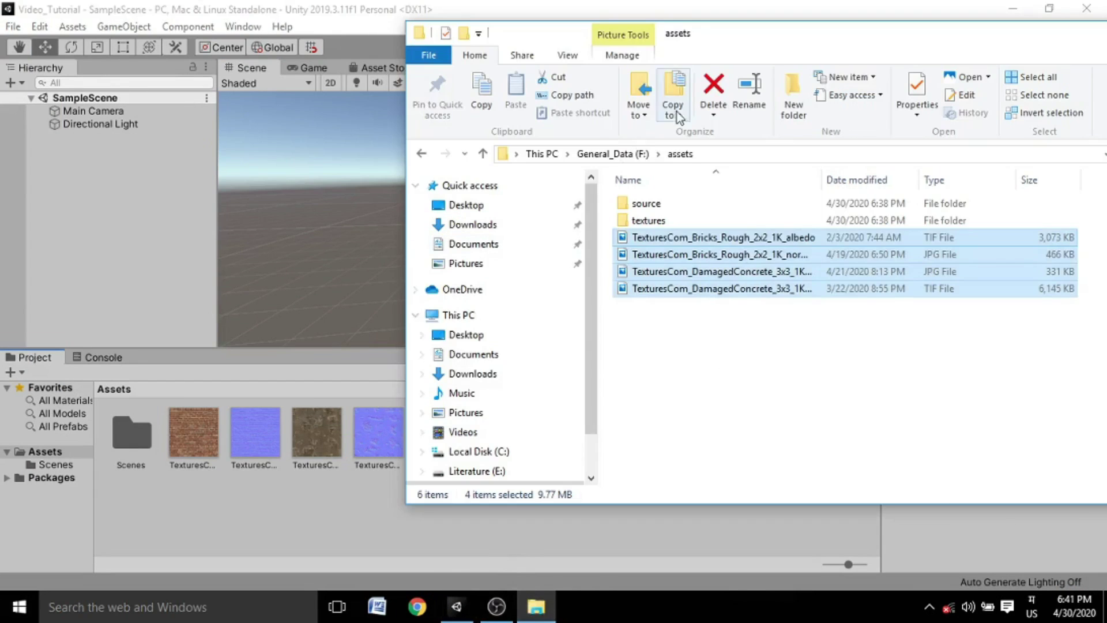
left_click_drag(1027, 38, 757, 36)
left_click(960, 32)
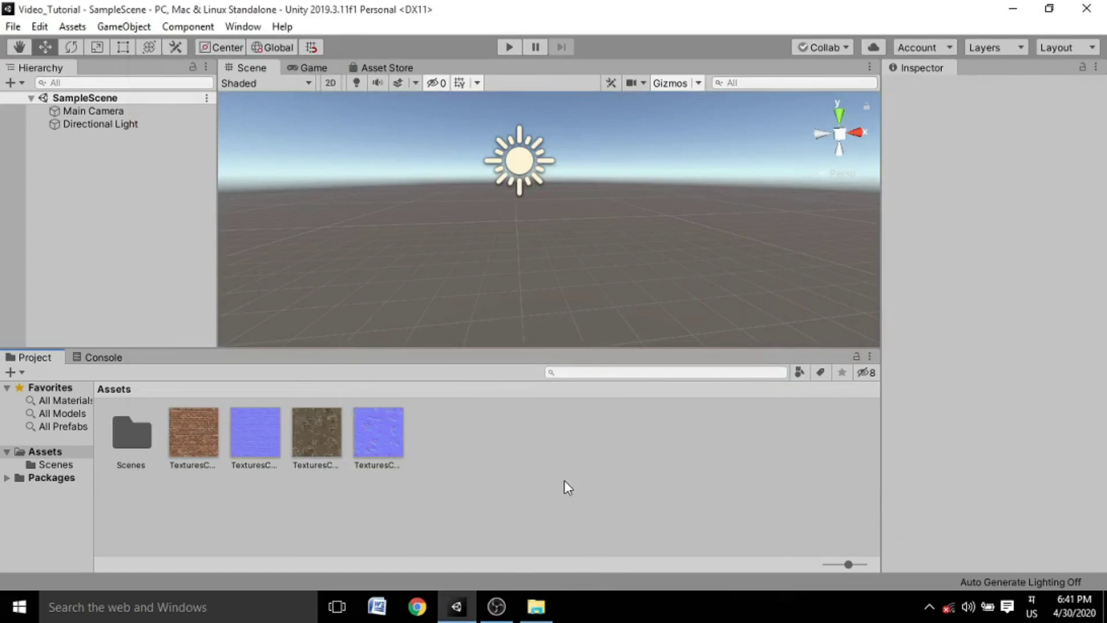
- Show the project in File Explorer and open its Assets folder
right_click(724, 456)
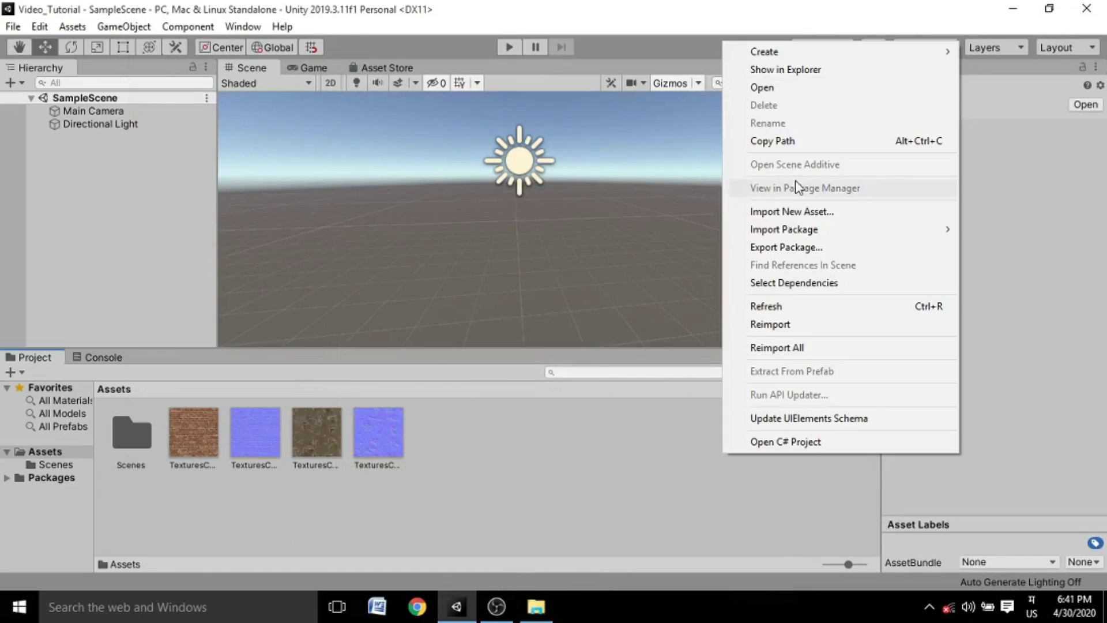
left_click(800, 69)
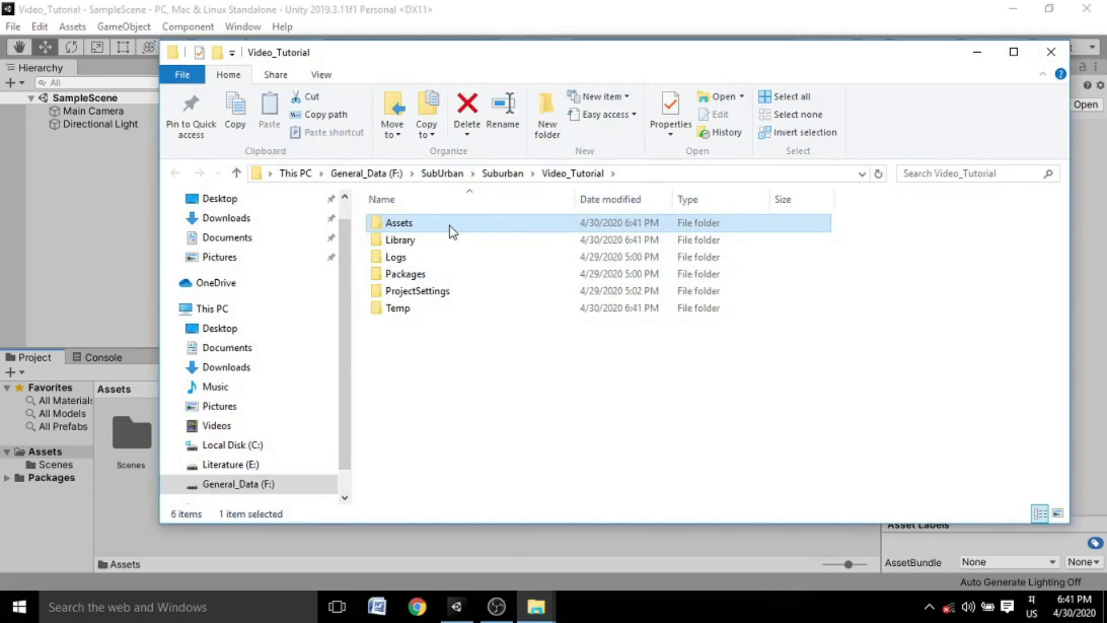
double_click(450, 226)
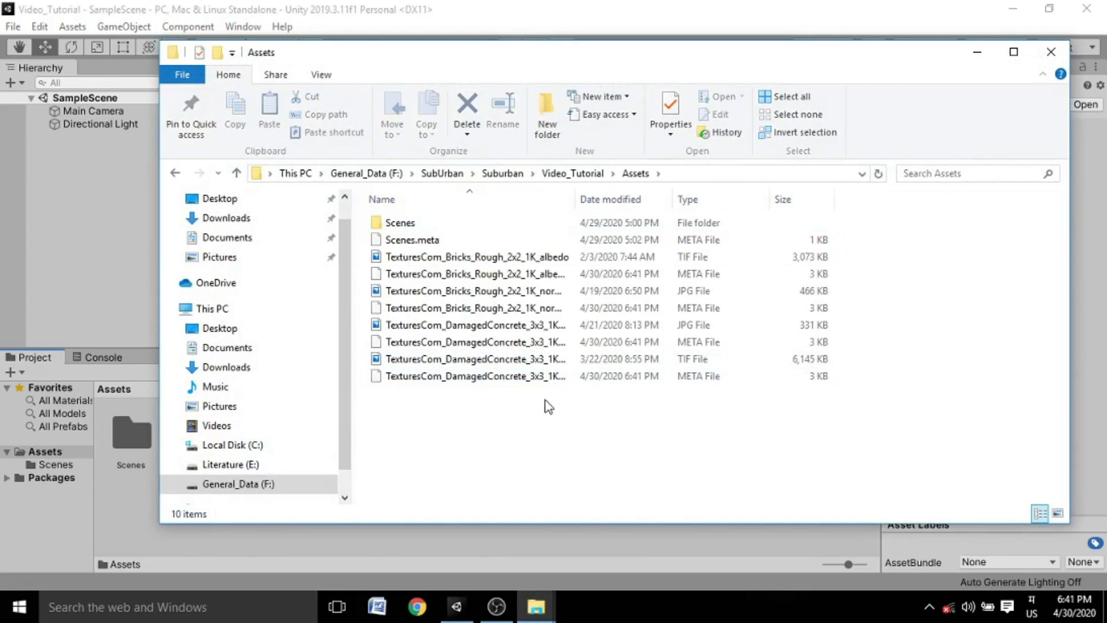
- Copy the four brick and damaged-concrete texture files from the assets folder on drive F: and minimize that folder window
mouse_move(536, 606)
left_click(434, 525)
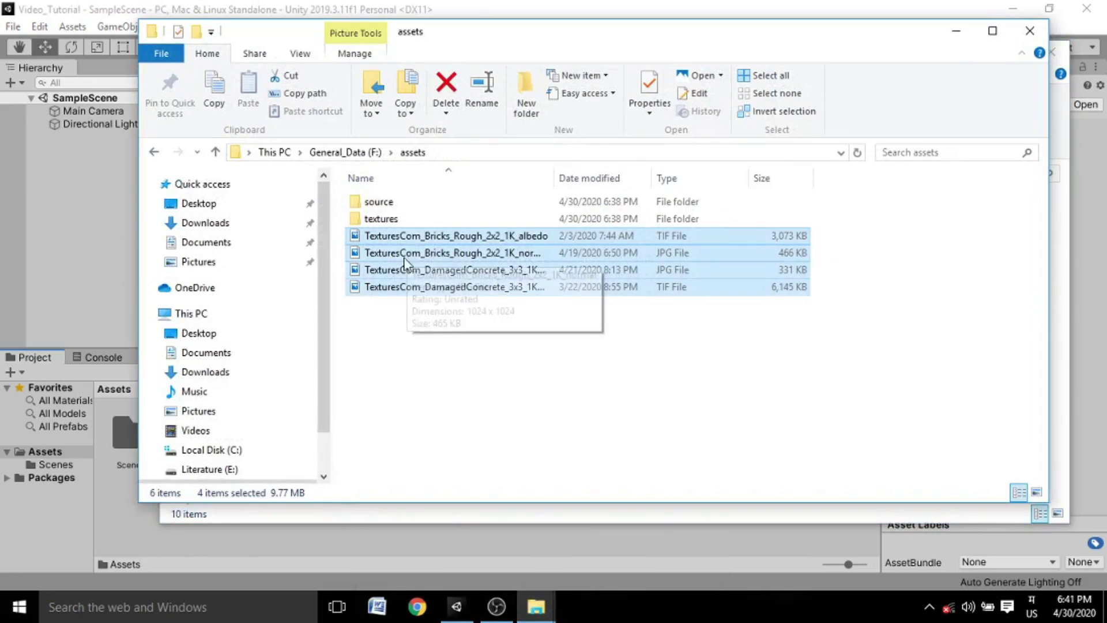
right_click(433, 238)
left_click(455, 496)
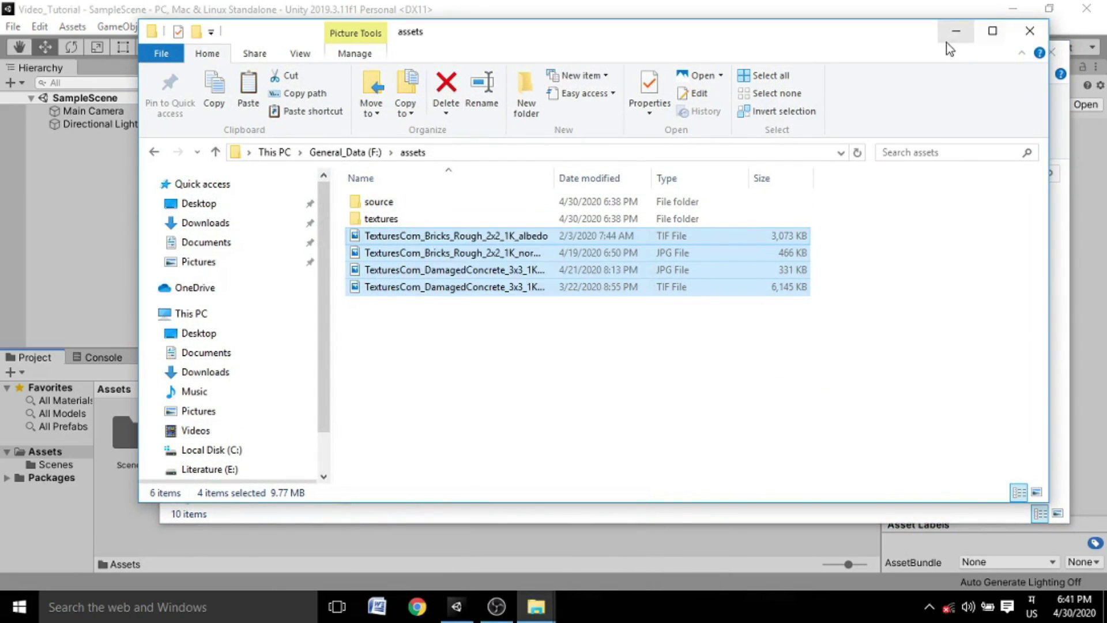
left_click(955, 30)
- Paste the copied texture files into the project's Scenes folder and close the folder window
right_click(474, 188)
double_click(404, 226)
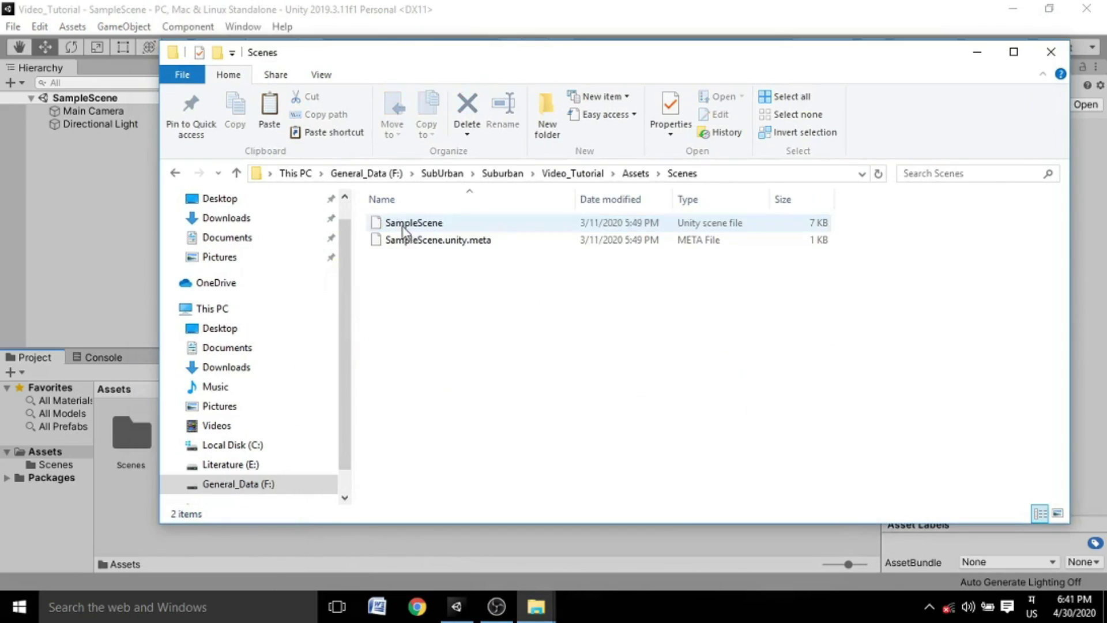
right_click(439, 360)
left_click(496, 240)
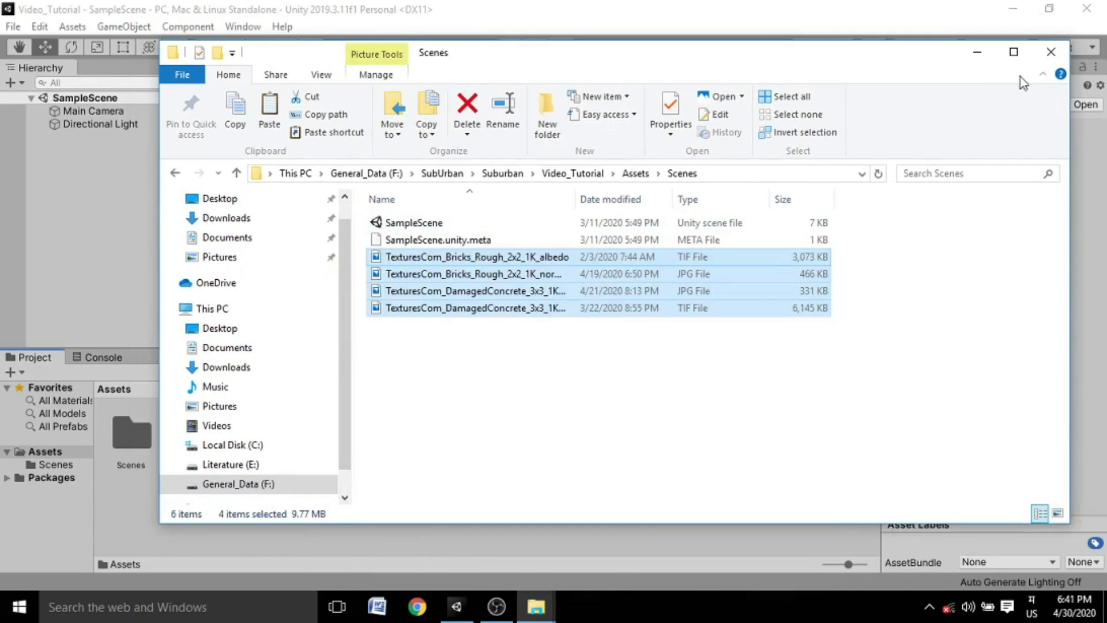
left_click(1051, 53)
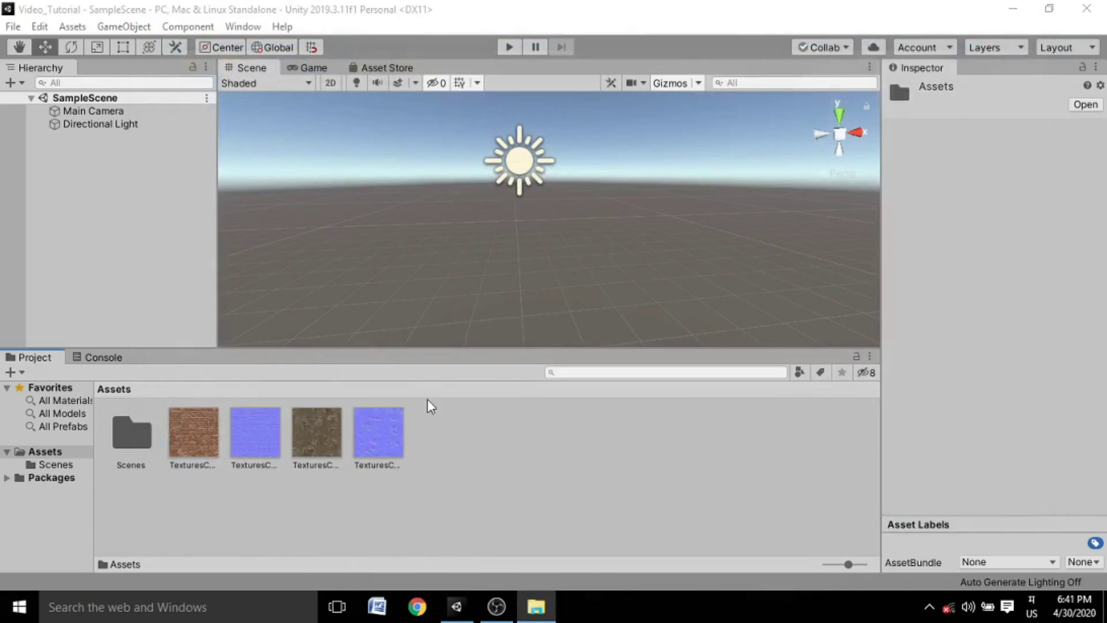
- Check the contents of the Scenes folder in the project and return to the Assets folder
double_click(136, 437)
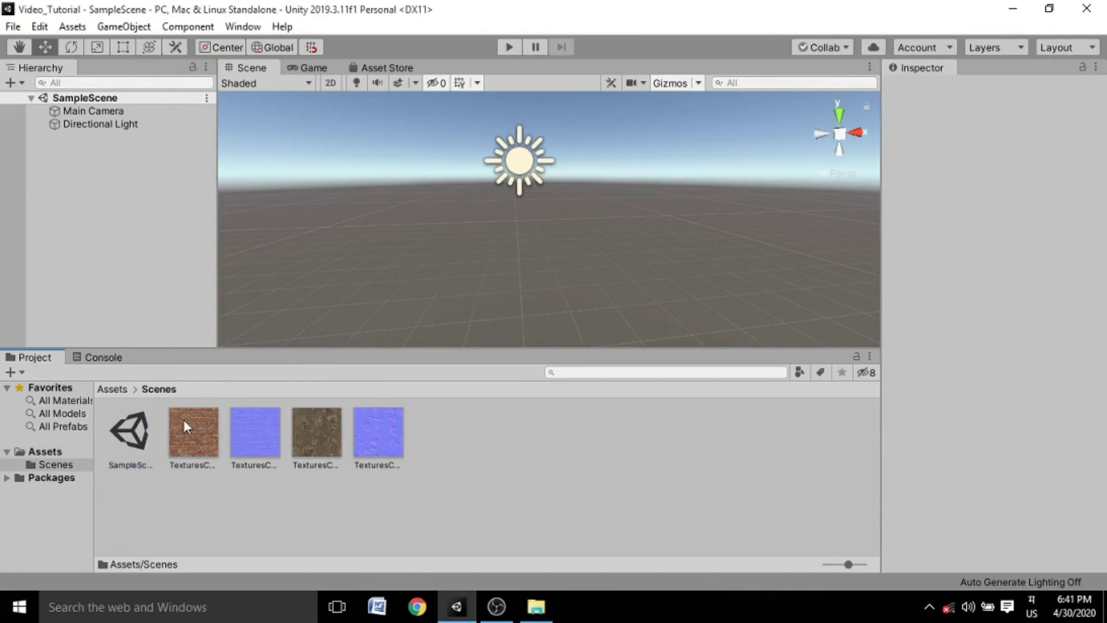
left_click(297, 437)
left_click(55, 466)
left_click(45, 452)
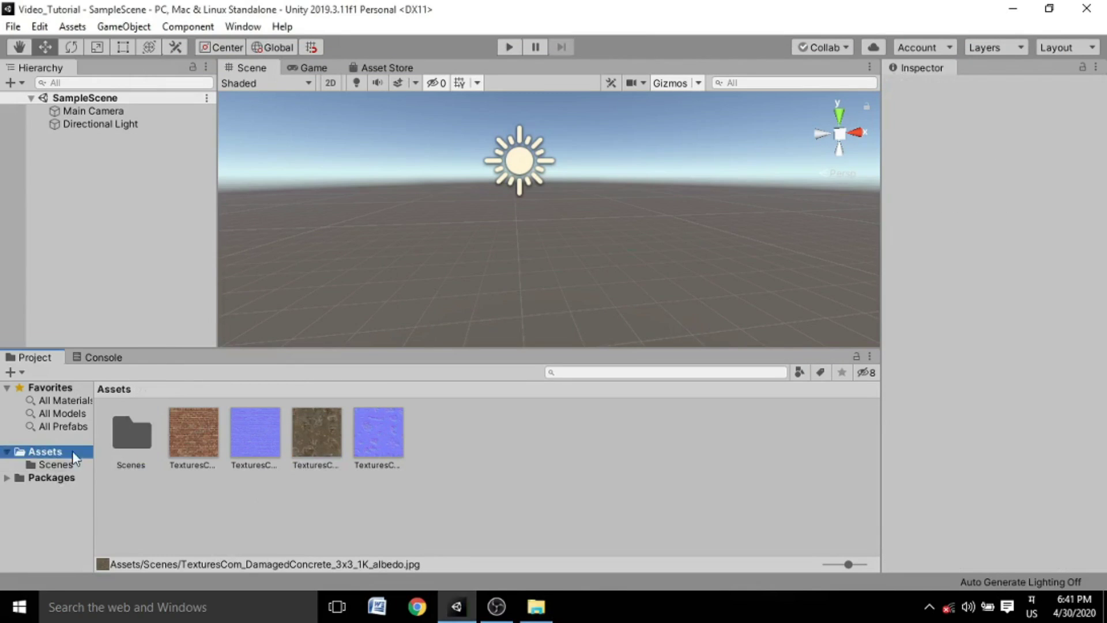
left_click(131, 436)
left_click(14, 190)
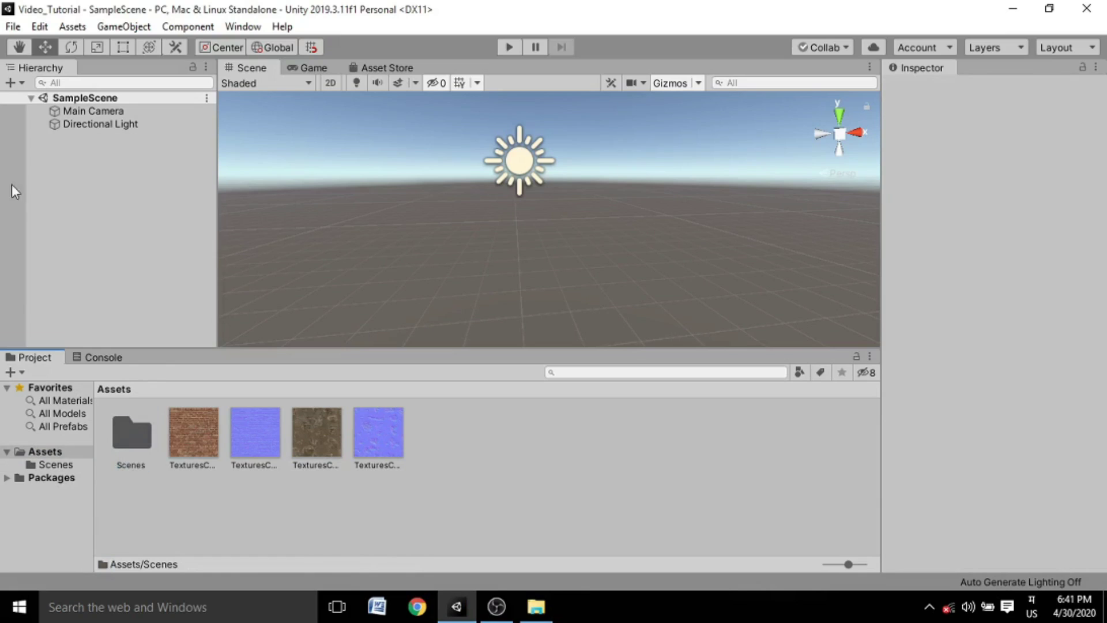
- Import the LeatherNormal image from the Documents folder as a new asset
left_click(66, 27)
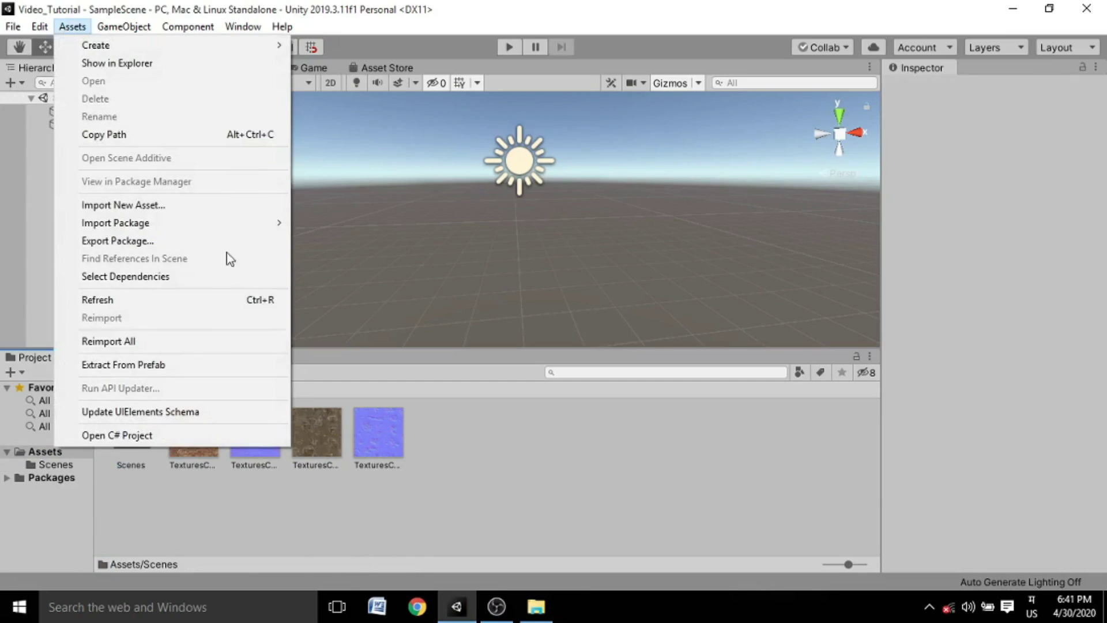
left_click(151, 205)
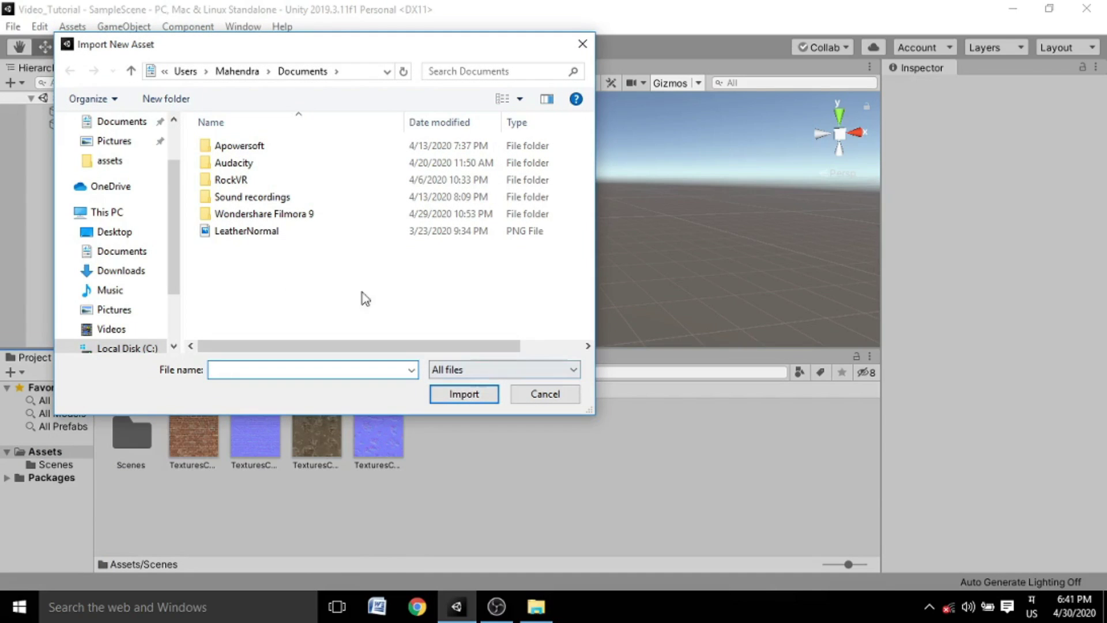
left_click(271, 235)
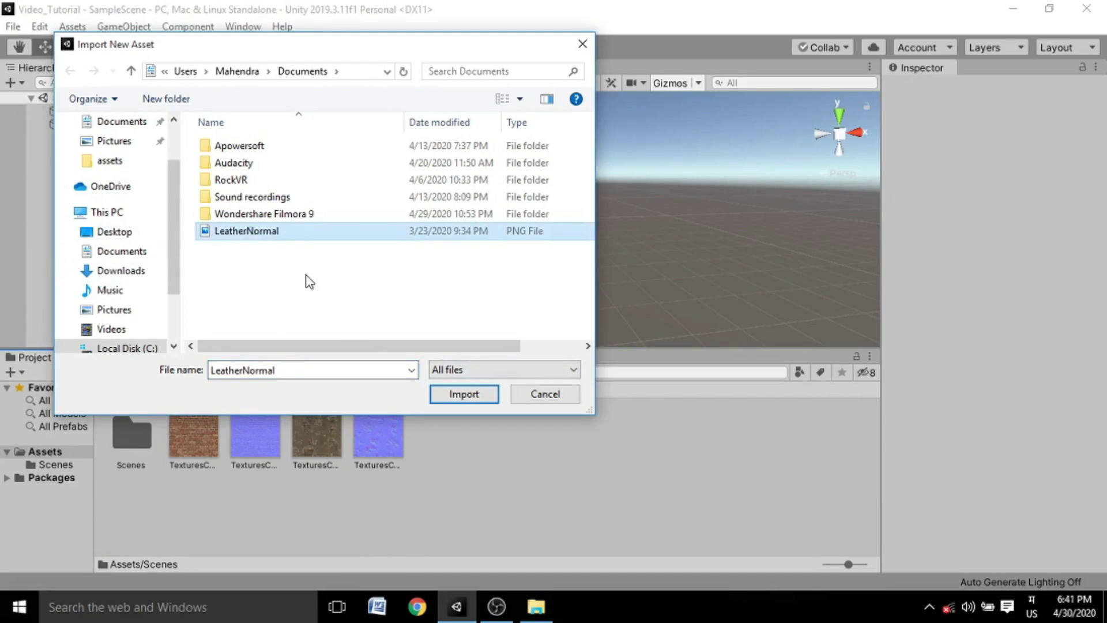
left_click(462, 393)
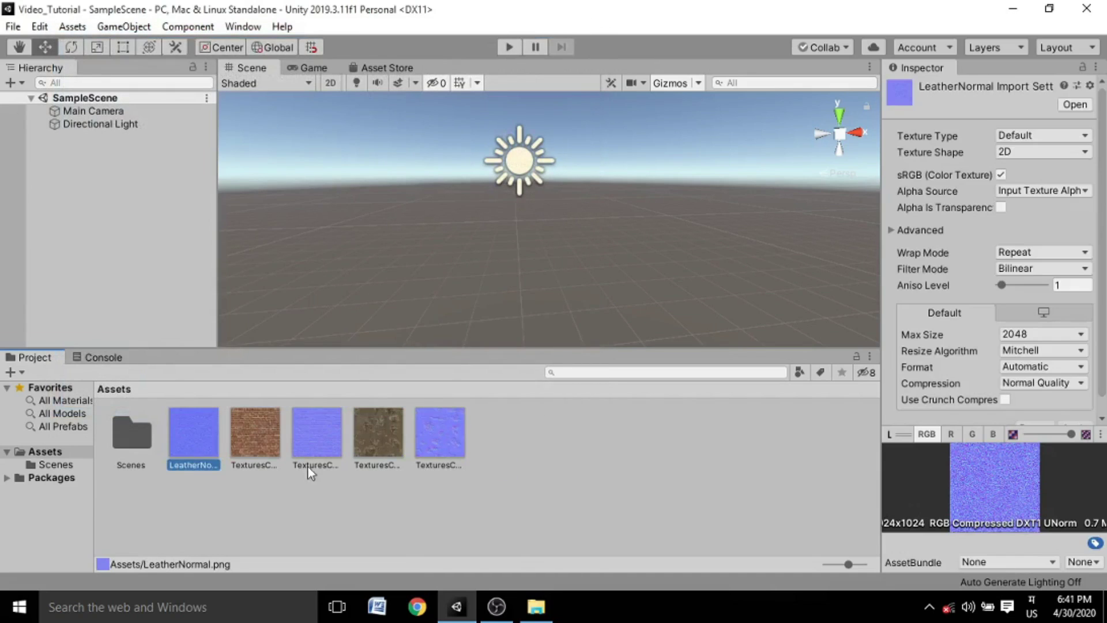
scroll(516, 208, "up", 3)
scroll(512, 212, "down", 4)
middle_click_drag(443, 158, 471, 193)
left_click_drag(424, 139, 780, 254)
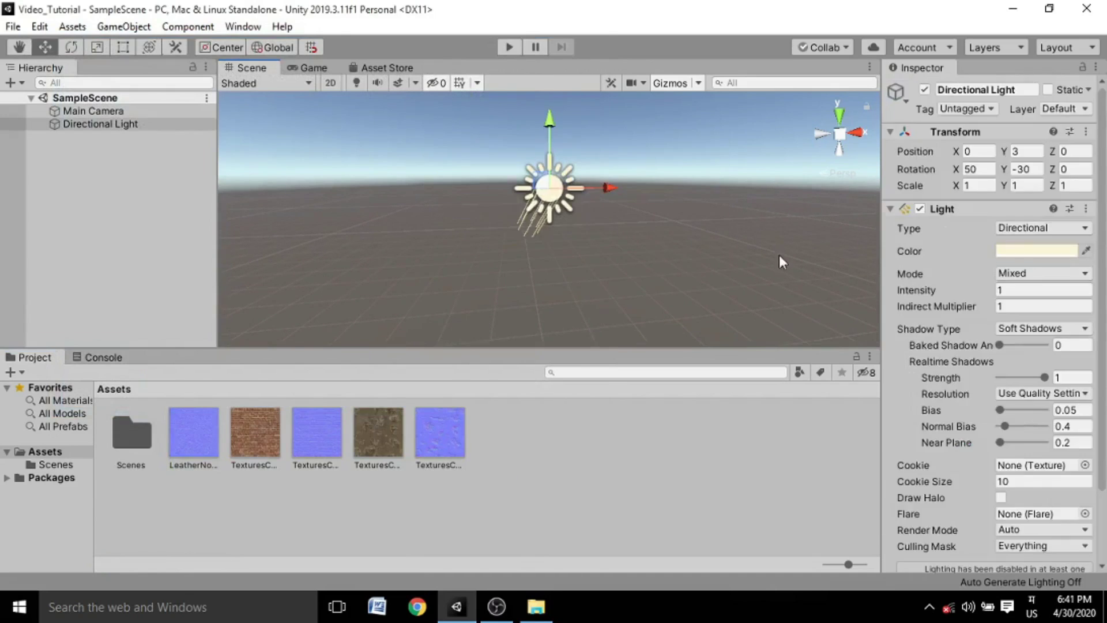
left_click(580, 202)
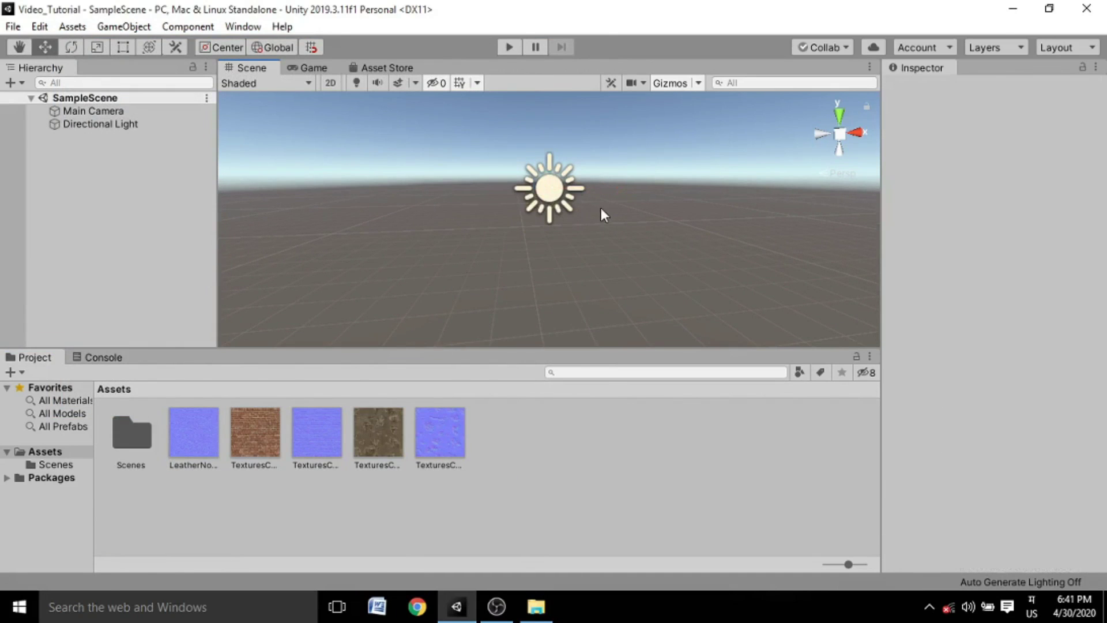
left_click(455, 426)
left_click(373, 434, "ctrl")
left_click(323, 435, "ctrl")
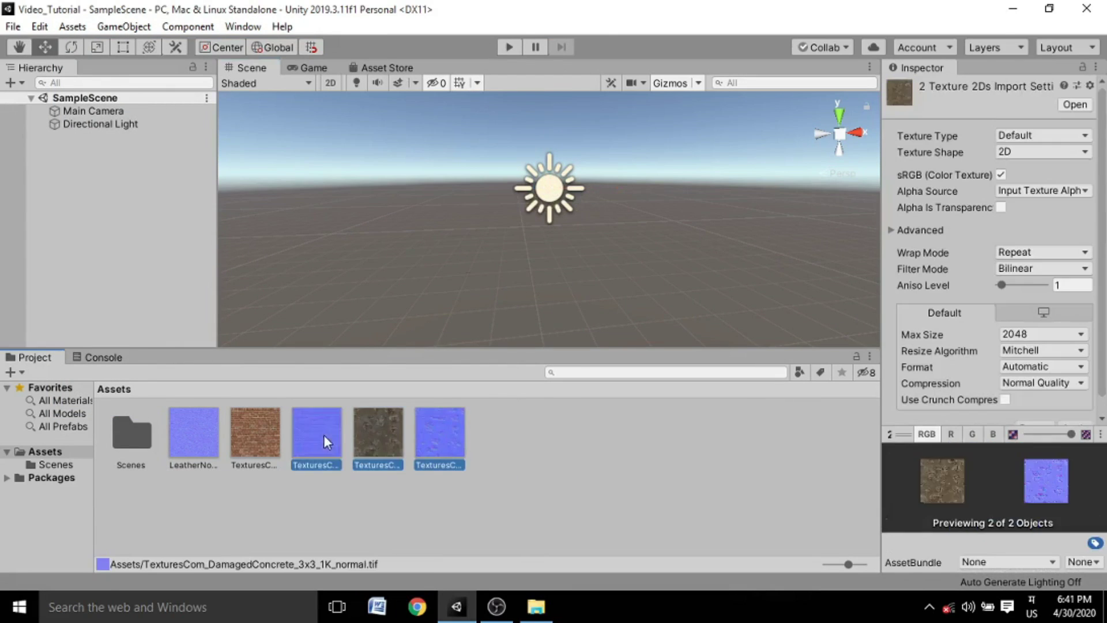
left_click(540, 441)
left_click_drag(441, 128, 716, 268)
left_click(697, 244)
scroll(283, 193, "down", 8)
middle_click_drag(283, 192, 375, 237)
right_click(82, 175)
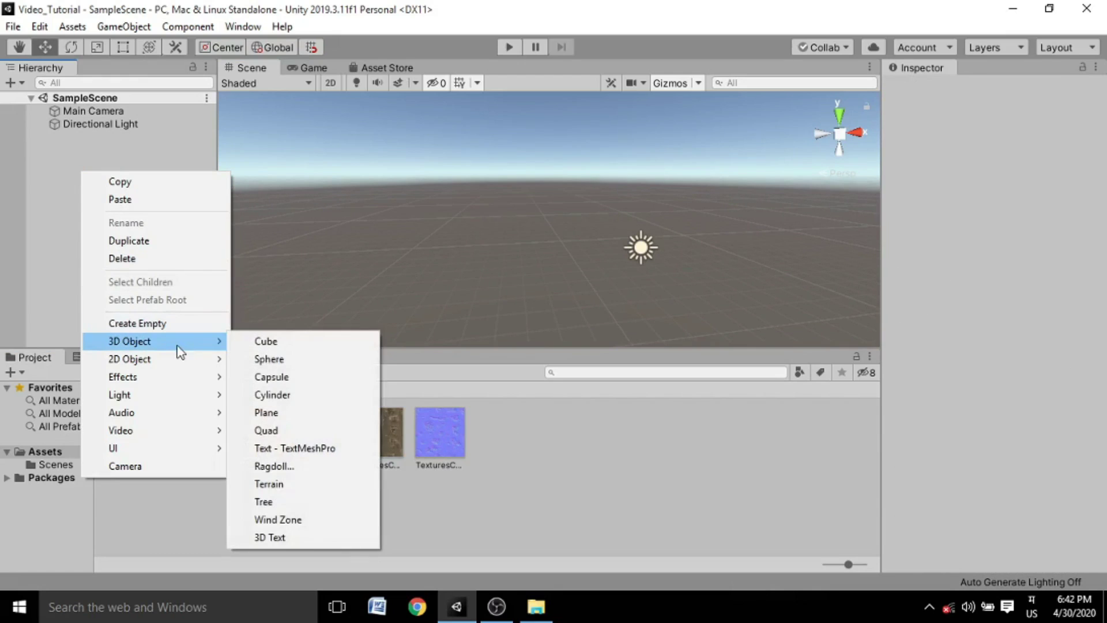
left_click(74, 160)
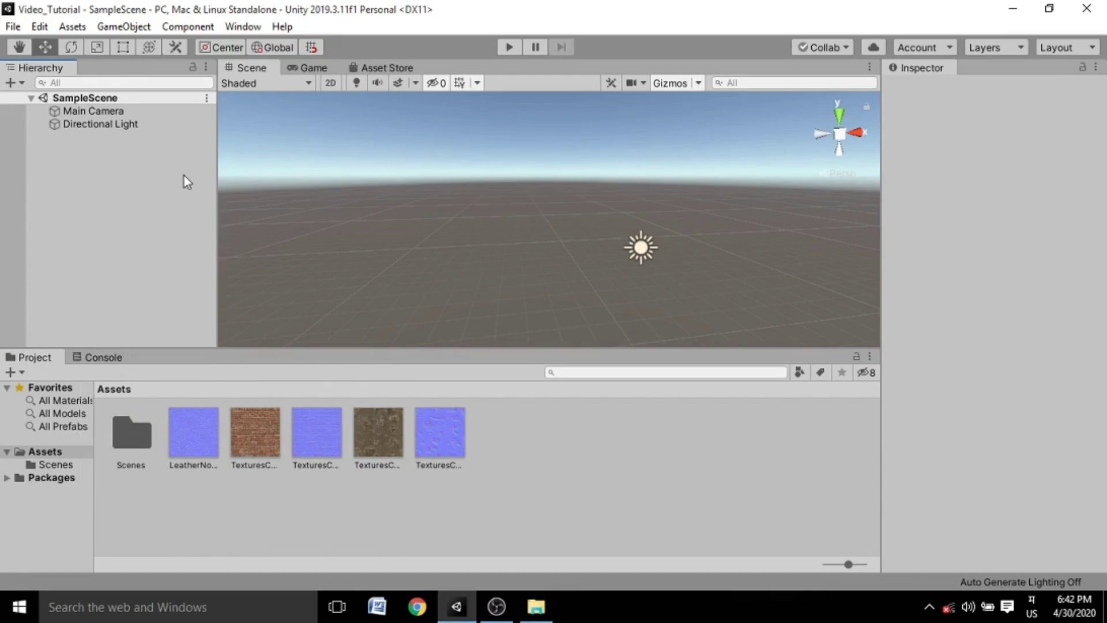
right_click(105, 162)
left_click(53, 163)
scroll(324, 175, "up", 6)
middle_click_drag(646, 227, 310, 191)
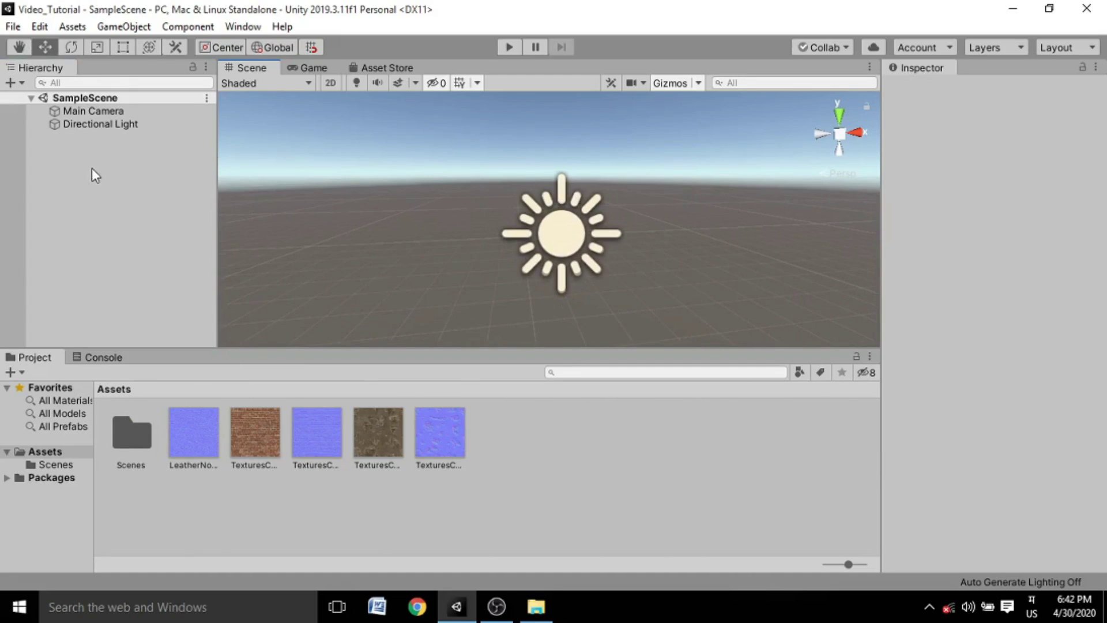
- Add a Terrain 3D object to SampleScene
right_click(89, 153)
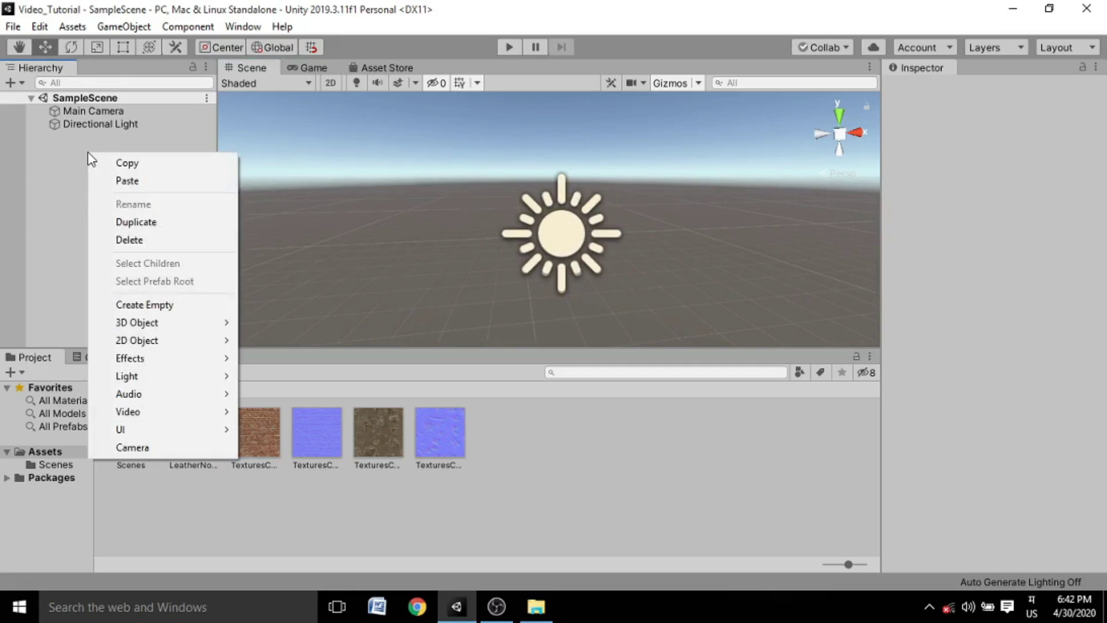
mouse_move(162, 324)
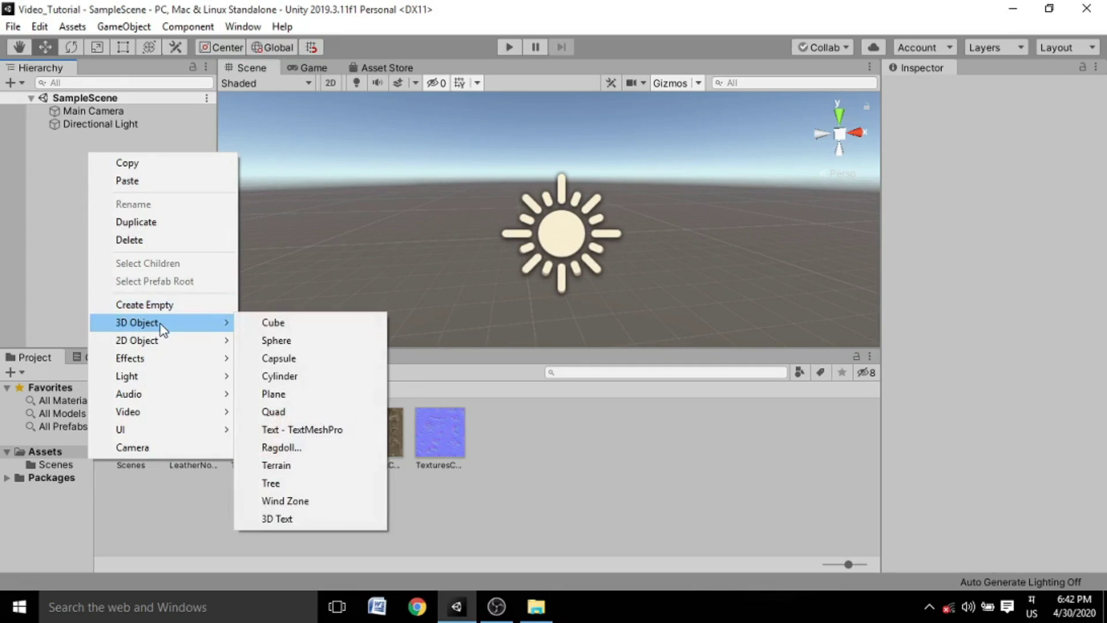
left_click(285, 466)
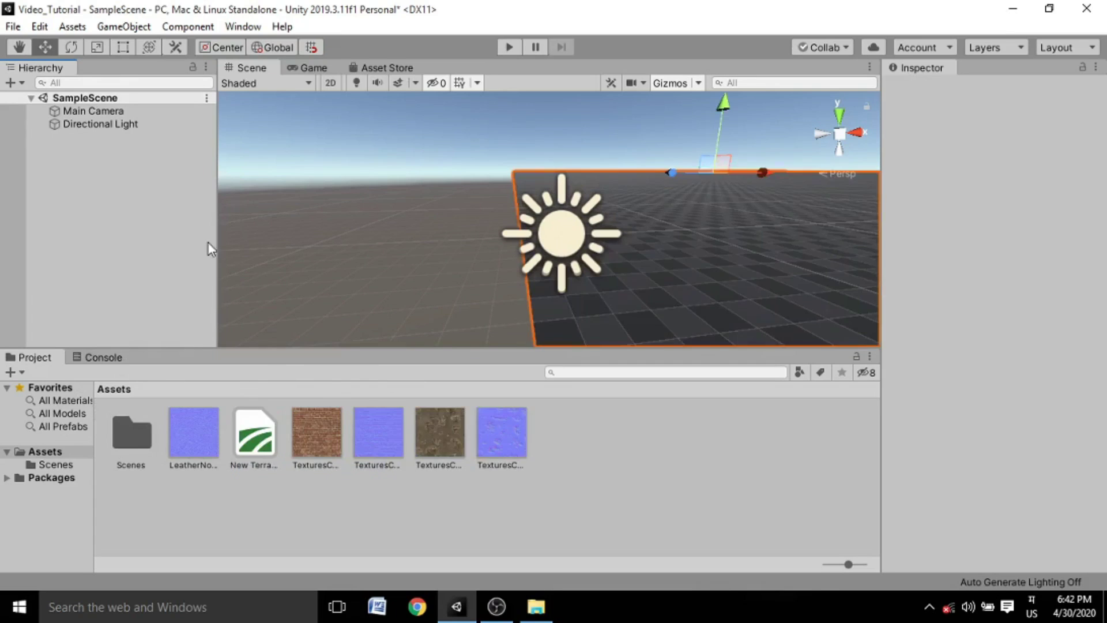
- Examine the full extent of the new terrain in the scene from farther away and another angle
right_click_drag(717, 180, 747, 185)
scroll(747, 186, "down", 4)
middle_click_drag(676, 167, 668, 210)
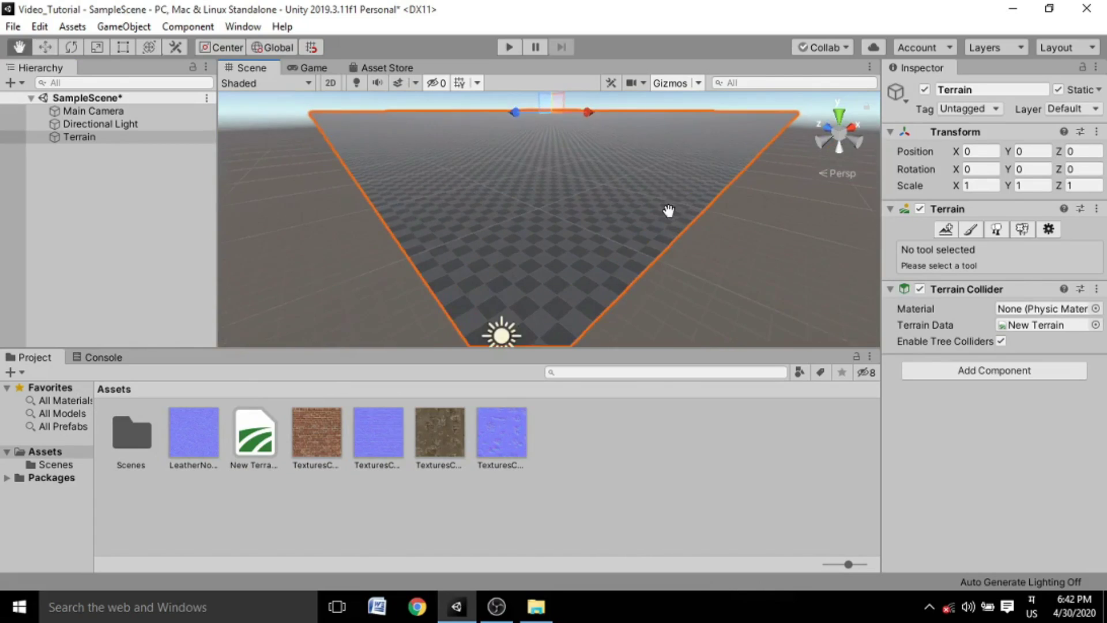
scroll(677, 153, "down", 3)
middle_click_drag(677, 153, 655, 170)
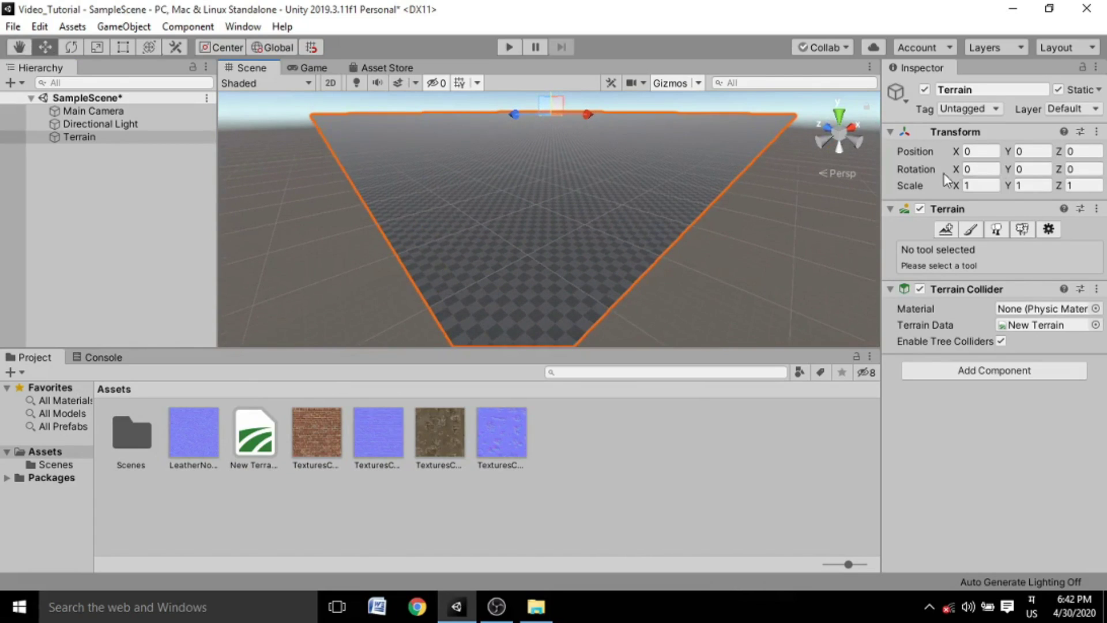
left_click_drag(571, 177, 673, 178, "alt")
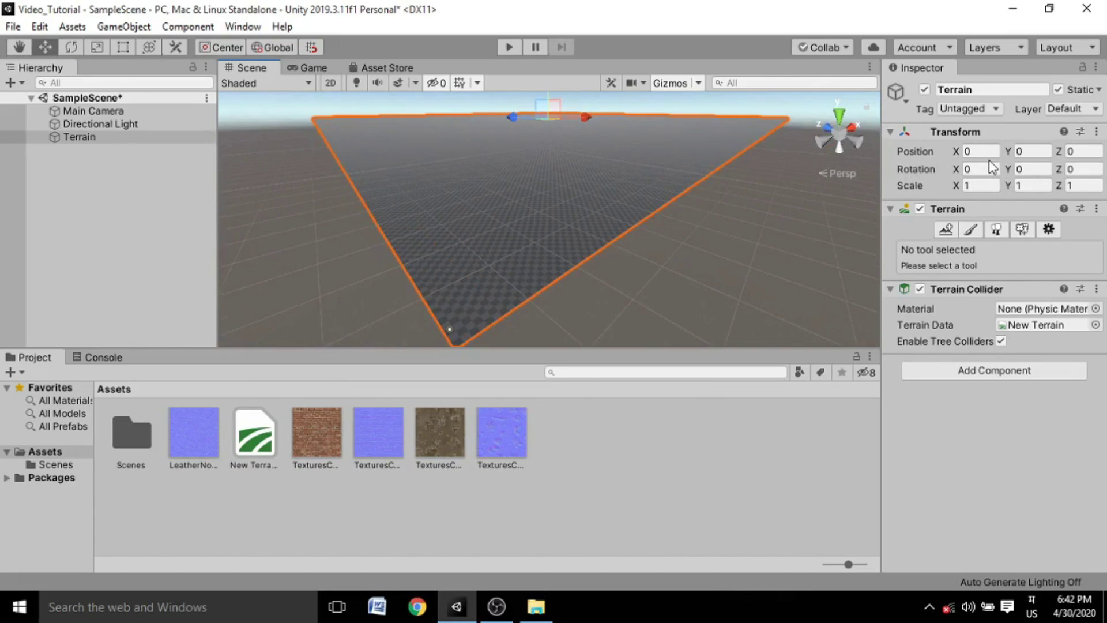
- Inspect the terrain's surface up close and its whole outline from several angles
left_click_drag(591, 188, 630, 195, "alt")
scroll(628, 190, "down", 10)
left_click_drag(528, 191, 628, 179, "alt")
scroll(628, 179, "up", 2)
scroll(628, 179, "down", 5)
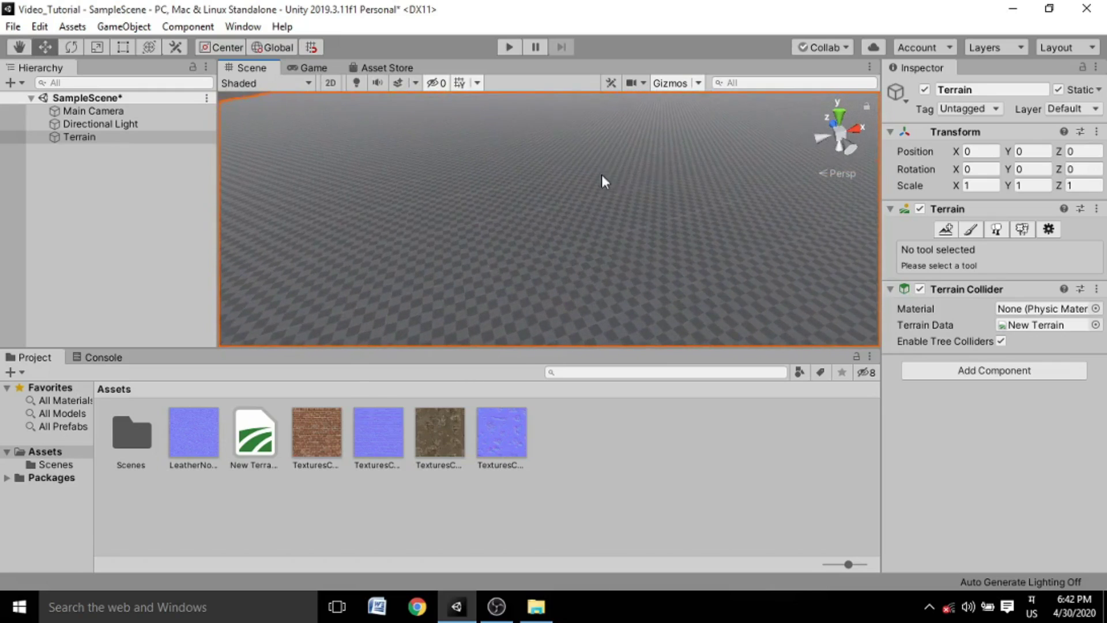
left_click_drag(627, 169, 659, 219, "alt")
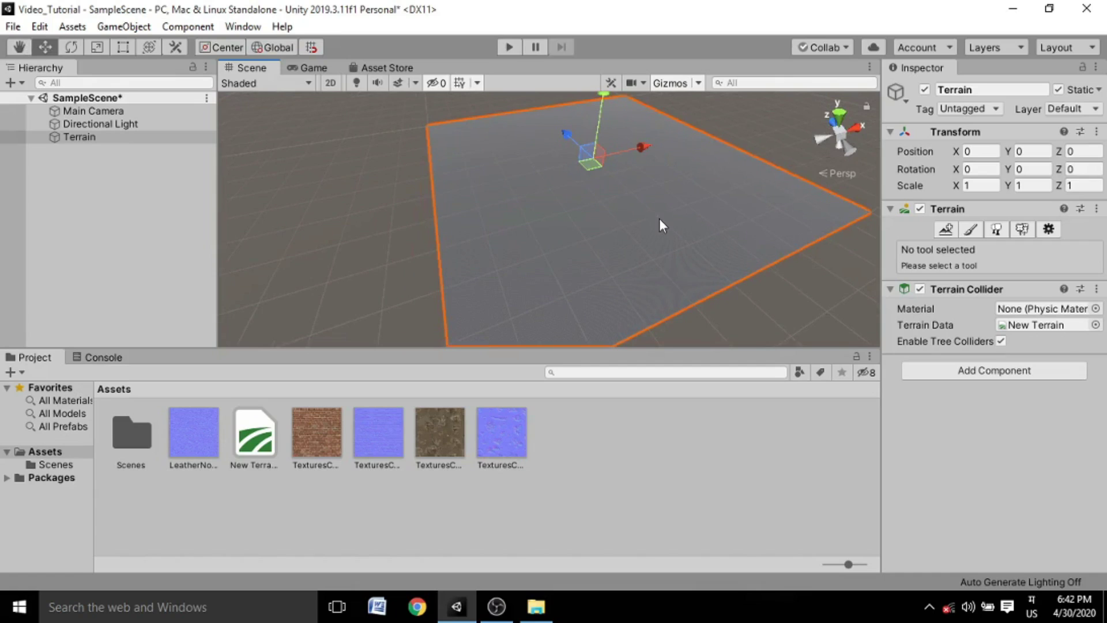
left_click(134, 138)
right_click_drag(623, 189, 644, 206)
left_click_drag(645, 207, 624, 226, "alt")
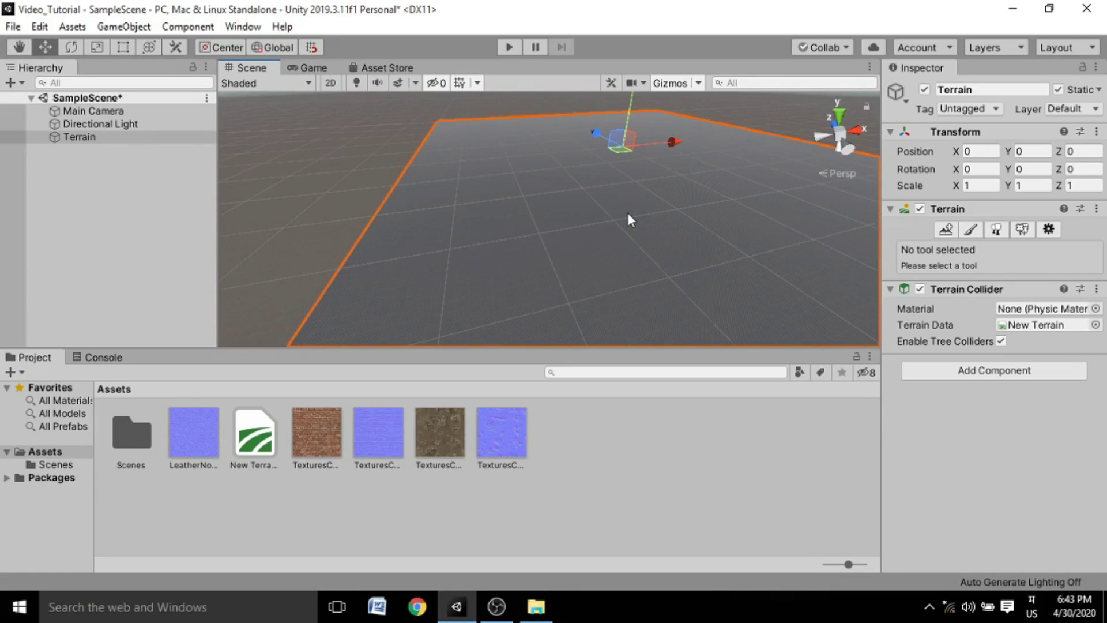
- Activate the Paint Terrain tool on the Terrain object in Raise or Lower Terrain mode
left_click(69, 136)
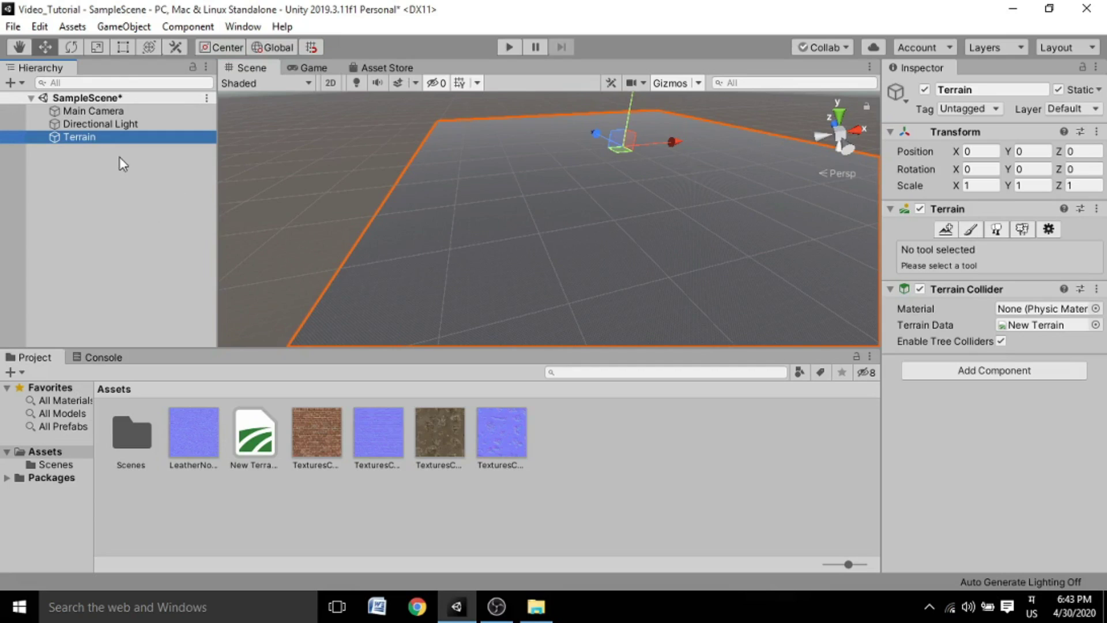
key("F2")
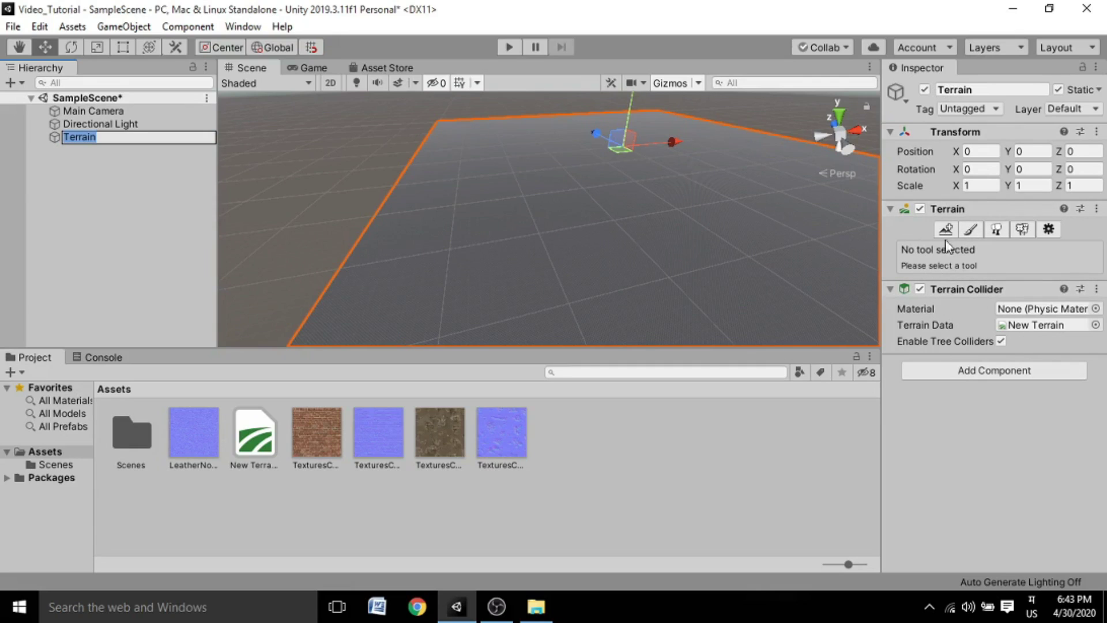
left_click(949, 209)
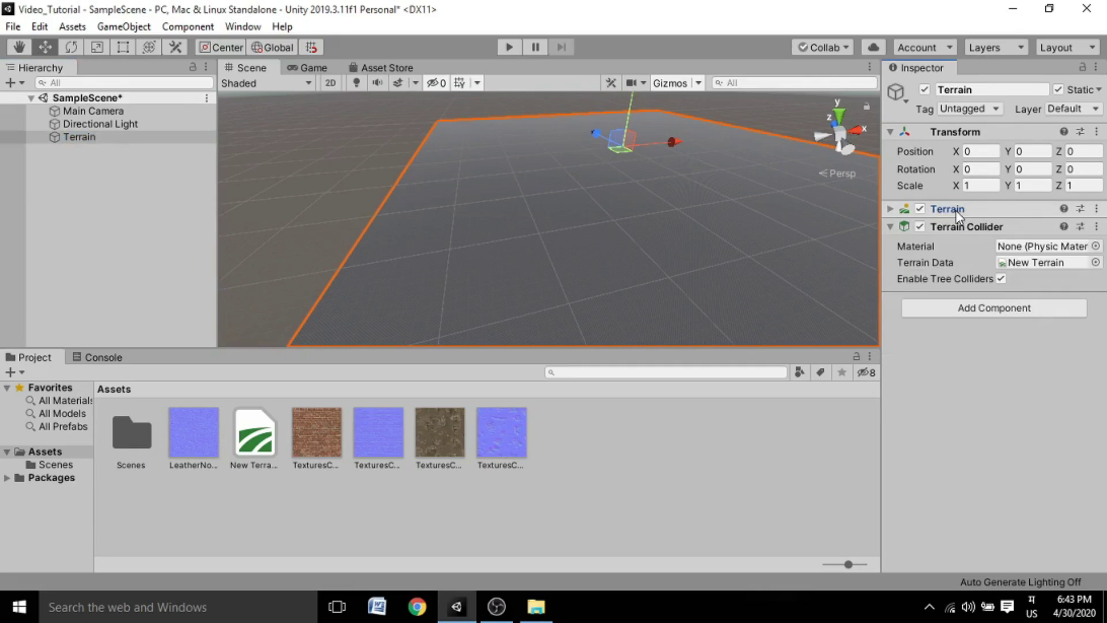
left_click(891, 209)
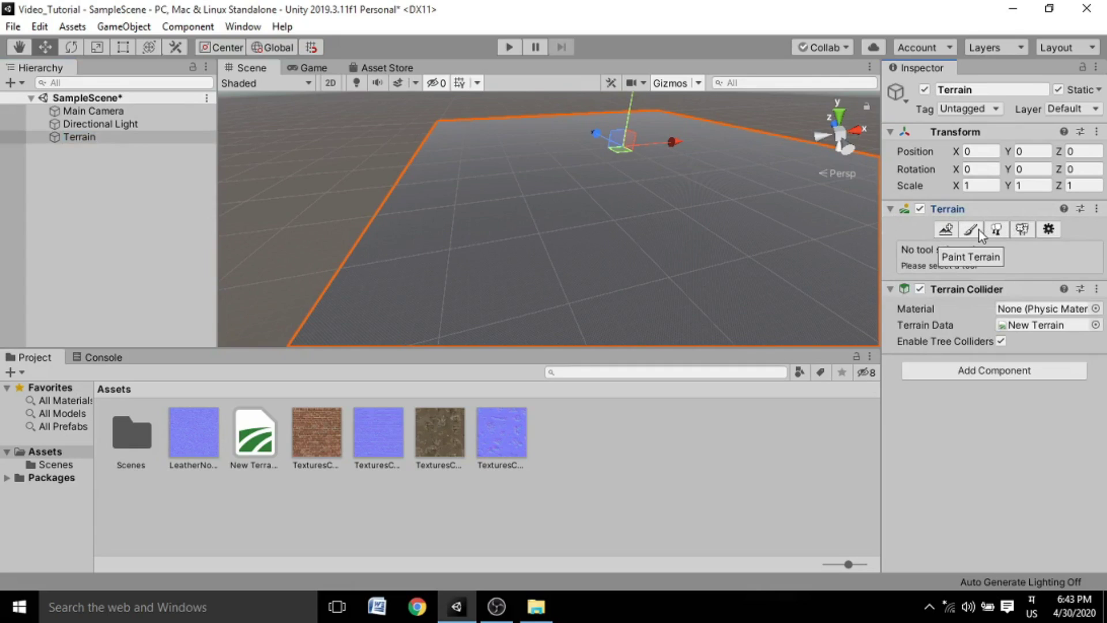
left_click(972, 230)
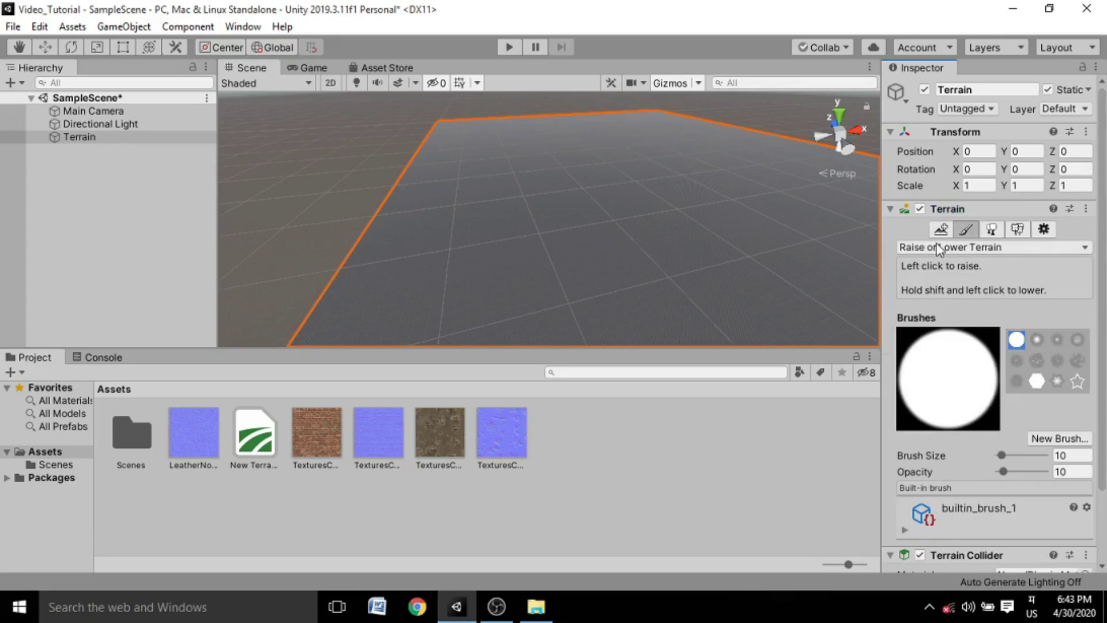
left_click(939, 248)
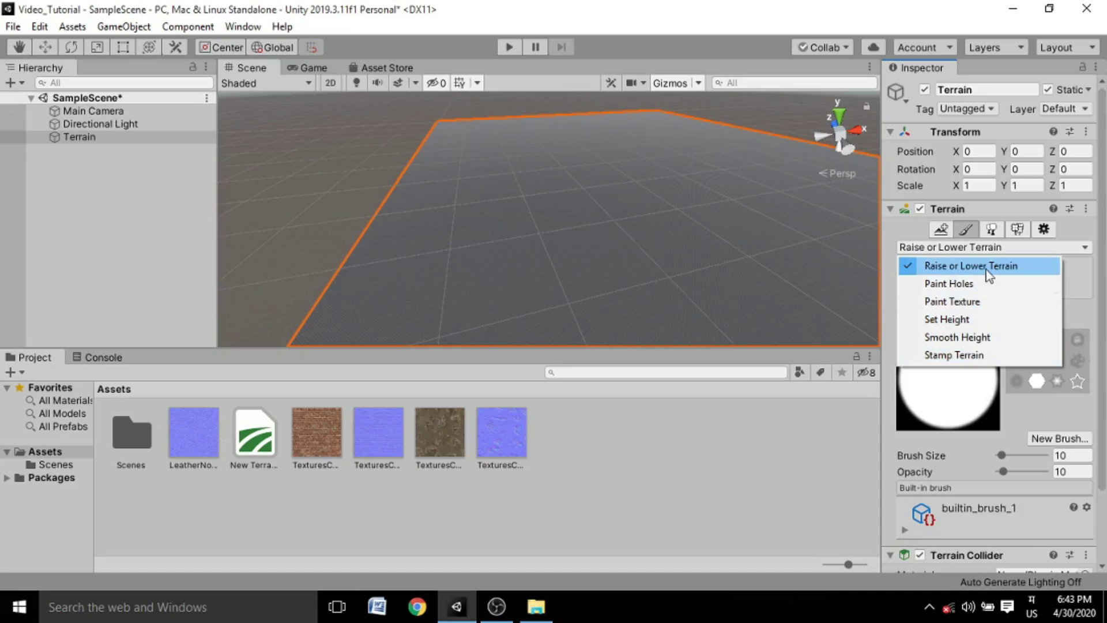
- Try raising small bumps near the terrain's front corner with the size 10 brush, and undo the strokes
left_click_drag(599, 187, 591, 252, "alt")
middle_click_drag(646, 245, 656, 183)
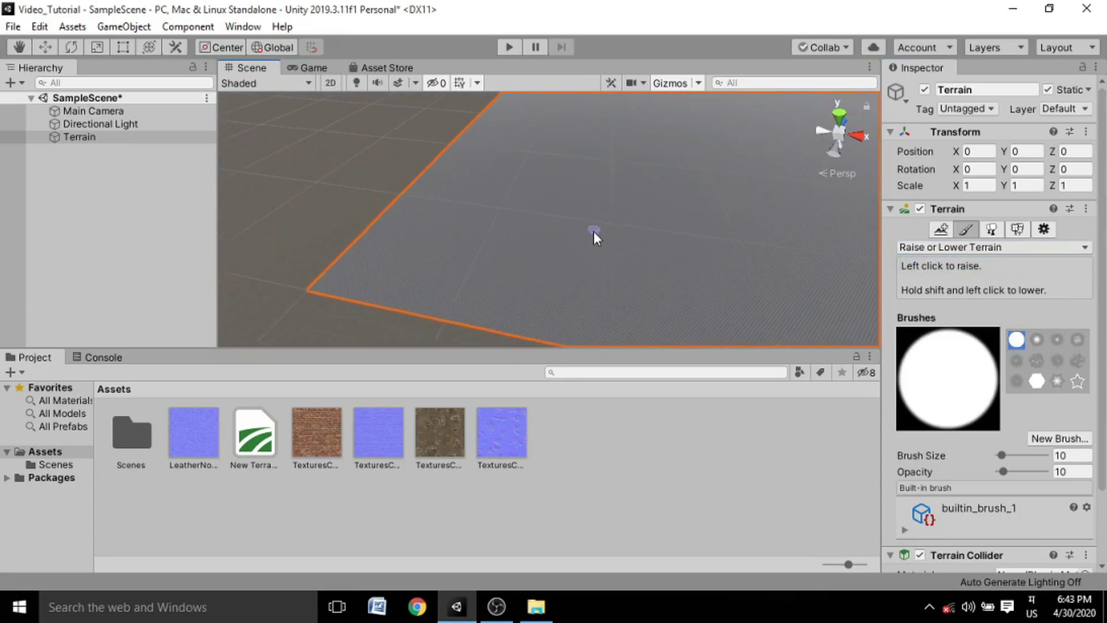
scroll(577, 258, "up", 1)
mouse_move(563, 278)
left_mouse_down()
mouse_move(518, 273)
mouse_move(545, 283)
left_mouse_up()
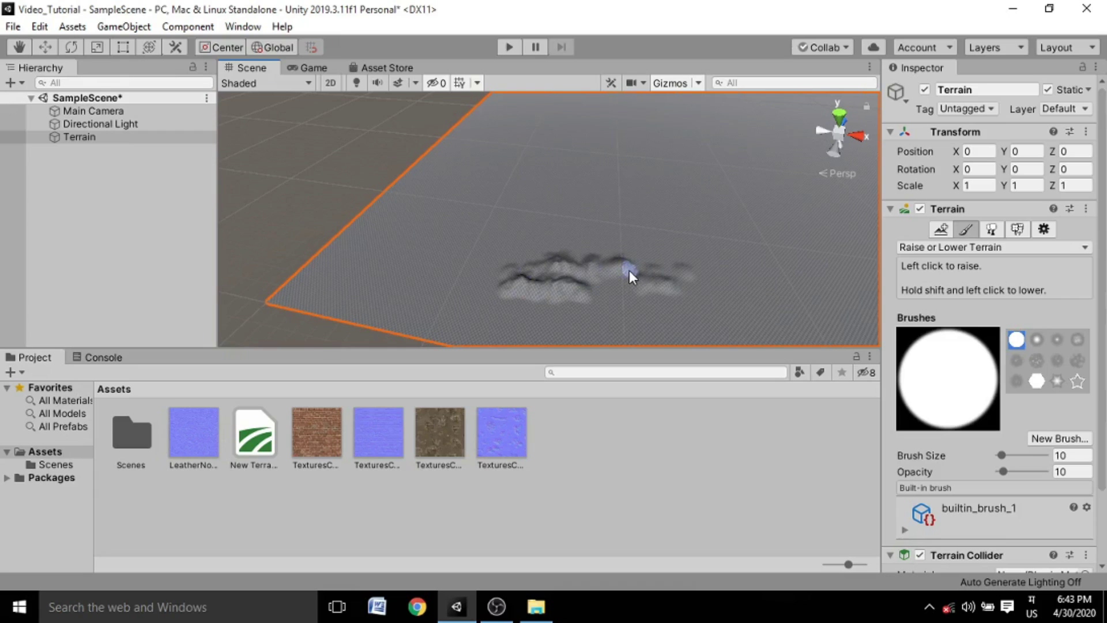
key("ctrl+z")
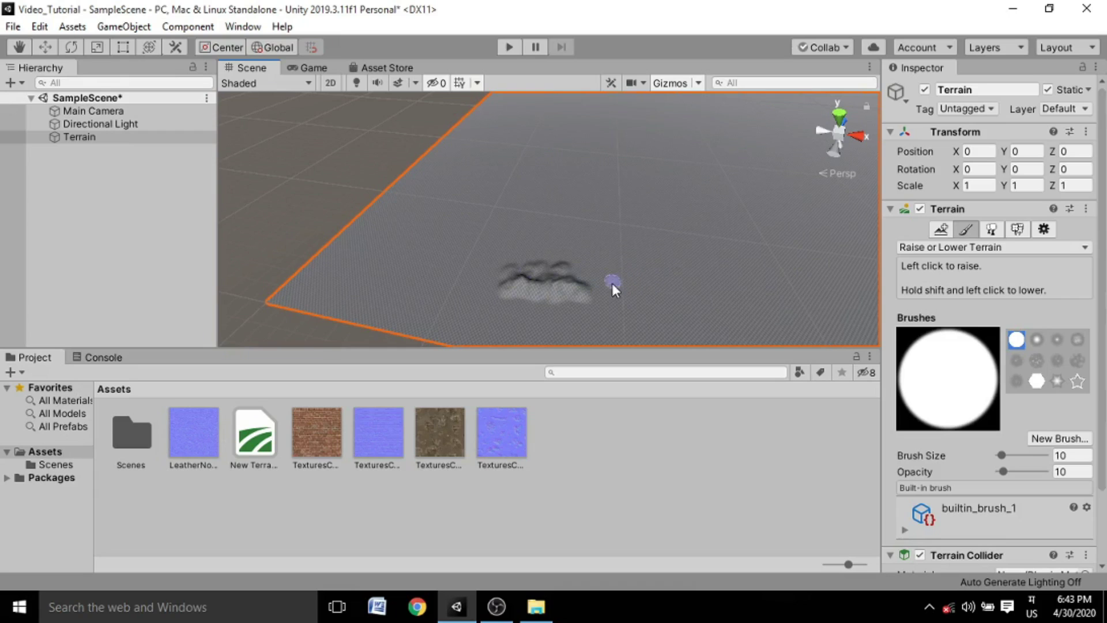
key("ctrl+z")
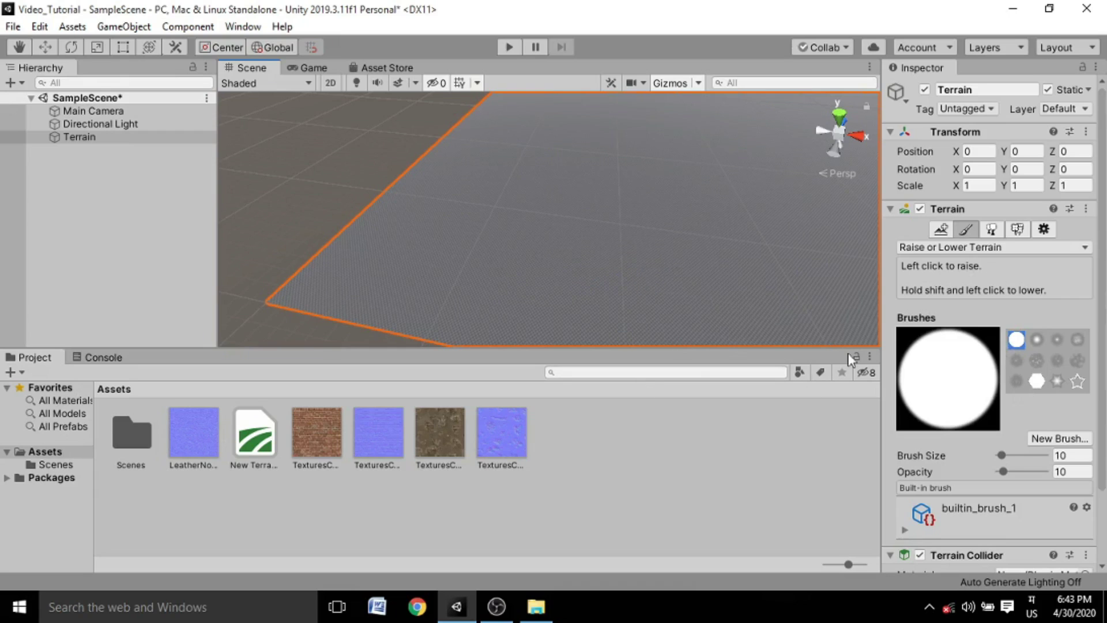
- Set the brush size to 199 and raise a broad ridge across the front part of the terrain
mouse_move(1014, 462)
left_mouse_down()
mouse_move(1030, 455)
mouse_move(1016, 464)
left_mouse_up()
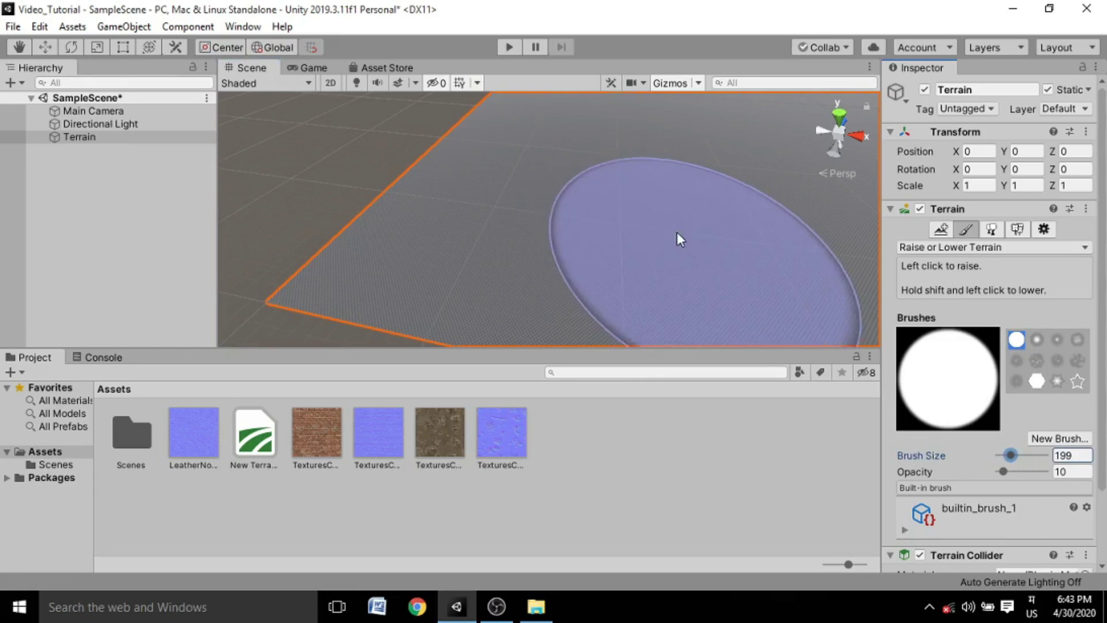
scroll(673, 182, "down", 5)
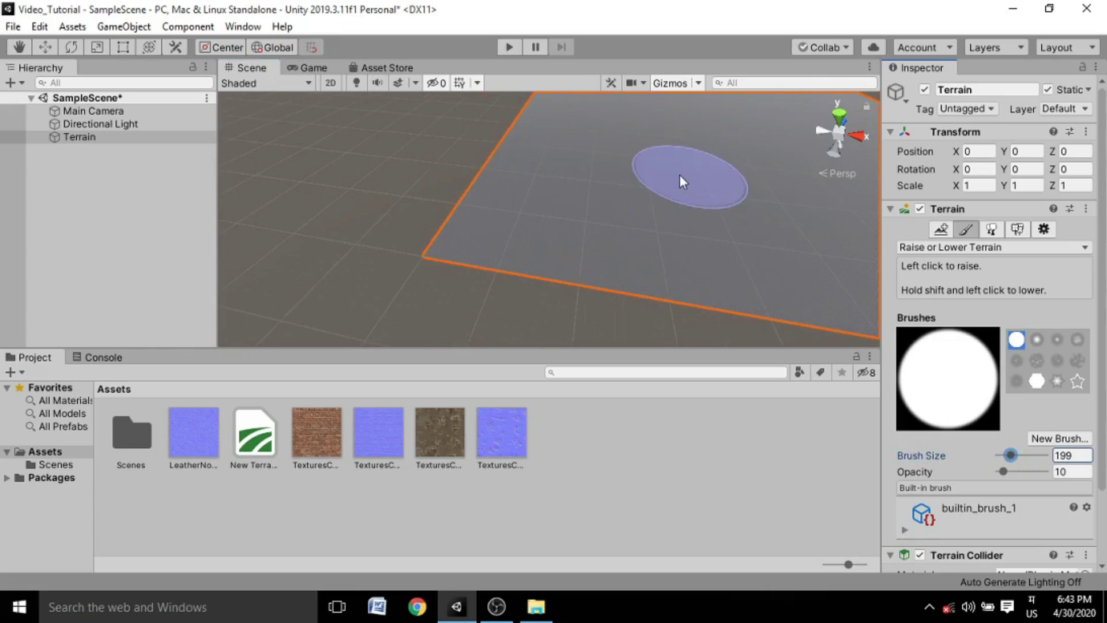
middle_click_drag(694, 160, 616, 192)
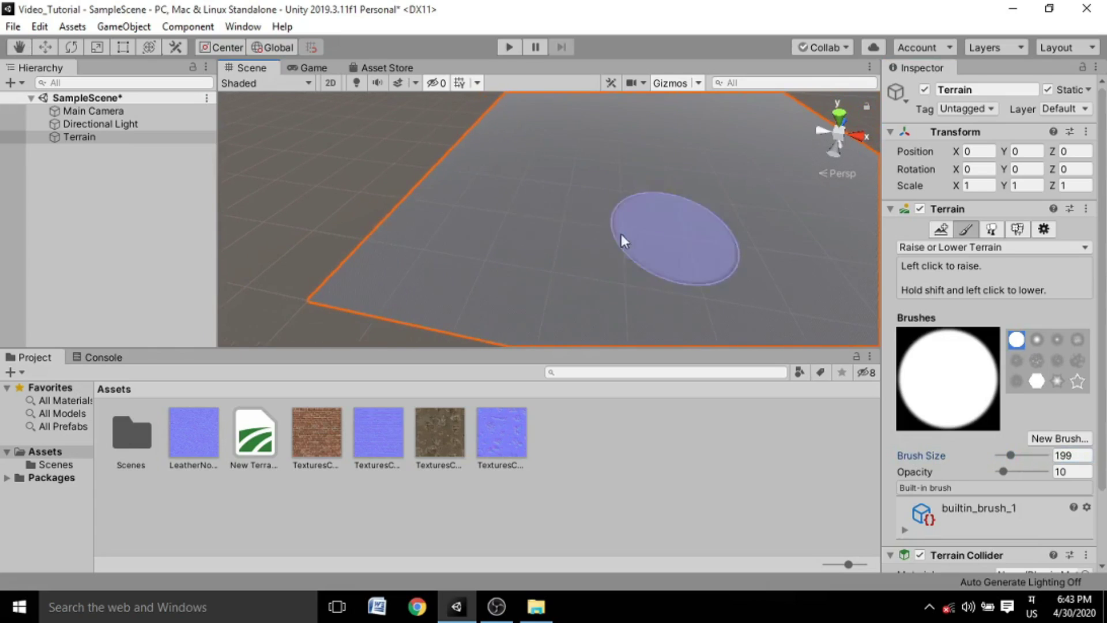
mouse_move(427, 285)
left_mouse_down()
mouse_move(450, 255)
mouse_move(582, 202)
mouse_move(559, 240)
mouse_move(725, 247)
mouse_move(665, 196)
mouse_move(705, 241)
mouse_move(477, 222)
mouse_move(520, 227)
mouse_move(554, 254)
mouse_move(660, 249)
mouse_move(617, 301)
mouse_move(592, 206)
mouse_move(751, 210)
mouse_move(563, 227)
mouse_move(669, 248)
left_mouse_up()
scroll(630, 237, "down", 3)
middle_click_drag(493, 231, 541, 225)
mouse_move(594, 233)
left_mouse_down()
mouse_move(690, 284)
mouse_move(729, 269)
mouse_move(545, 251)
mouse_move(583, 244)
left_mouse_up()
mouse_move(583, 244)
middle_mouse_down()
mouse_move(711, 210)
mouse_move(563, 235)
mouse_move(648, 205)
middle_mouse_up()
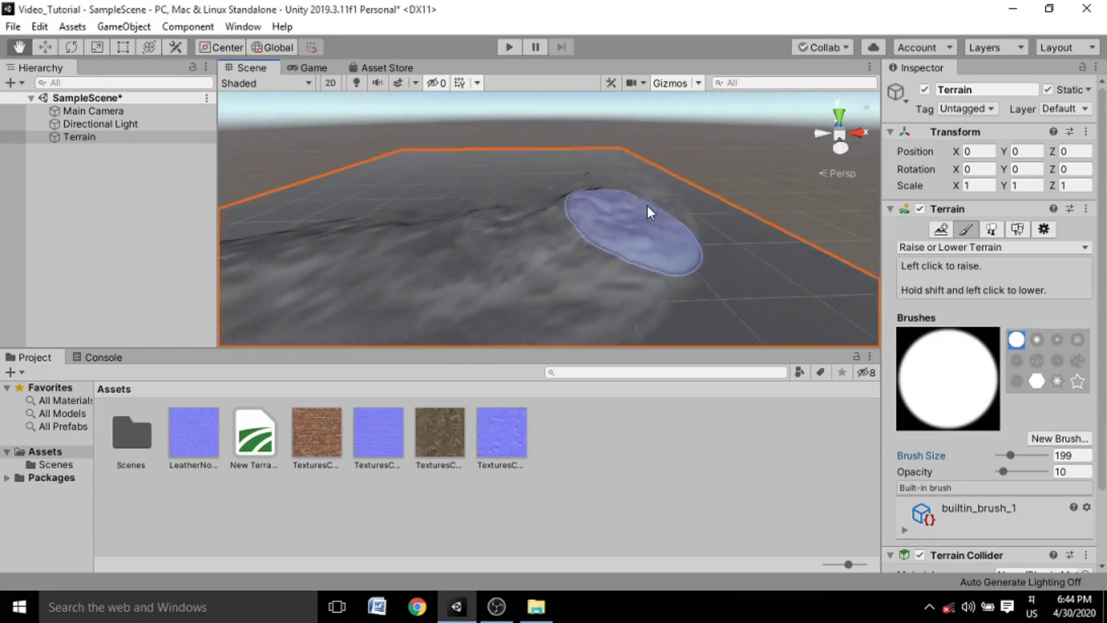
- Raise a tall rounded hill at the end of the ridge and carve a hollow into it by lowering the terrain
scroll(643, 202, "up", 3)
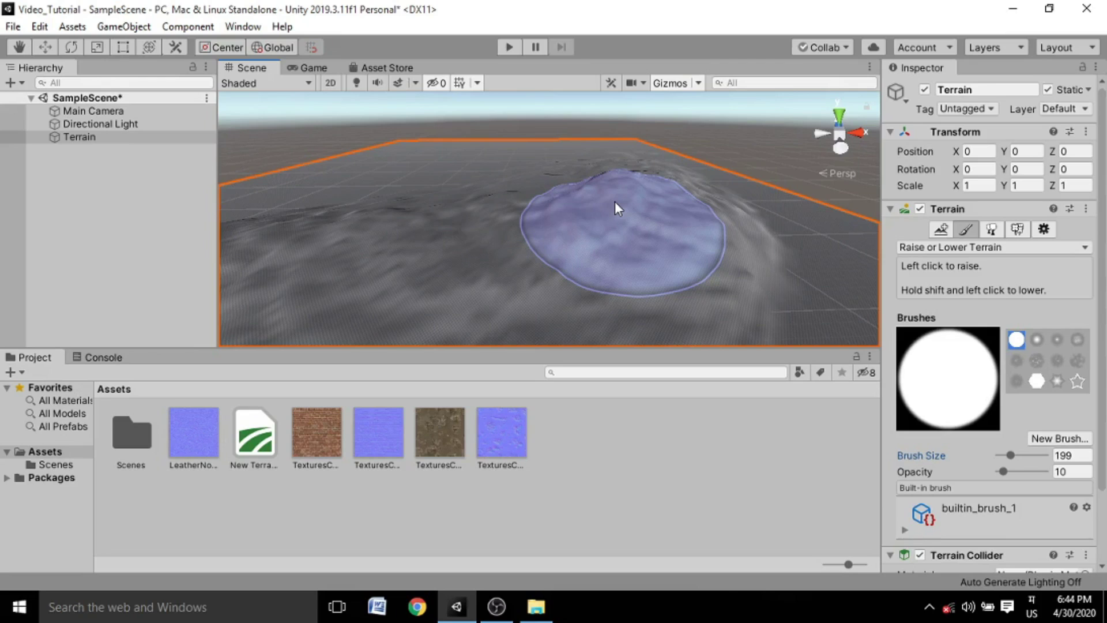
mouse_move(615, 202)
left_mouse_down()
mouse_move(647, 193)
mouse_move(591, 185)
mouse_move(657, 213)
mouse_move(584, 196)
left_mouse_up()
mouse_move(447, 217)
left_mouse_down("alt")
mouse_move(596, 207)
mouse_move(611, 226)
mouse_move(635, 170)
mouse_move(667, 166)
mouse_move(649, 177)
left_mouse_up("alt")
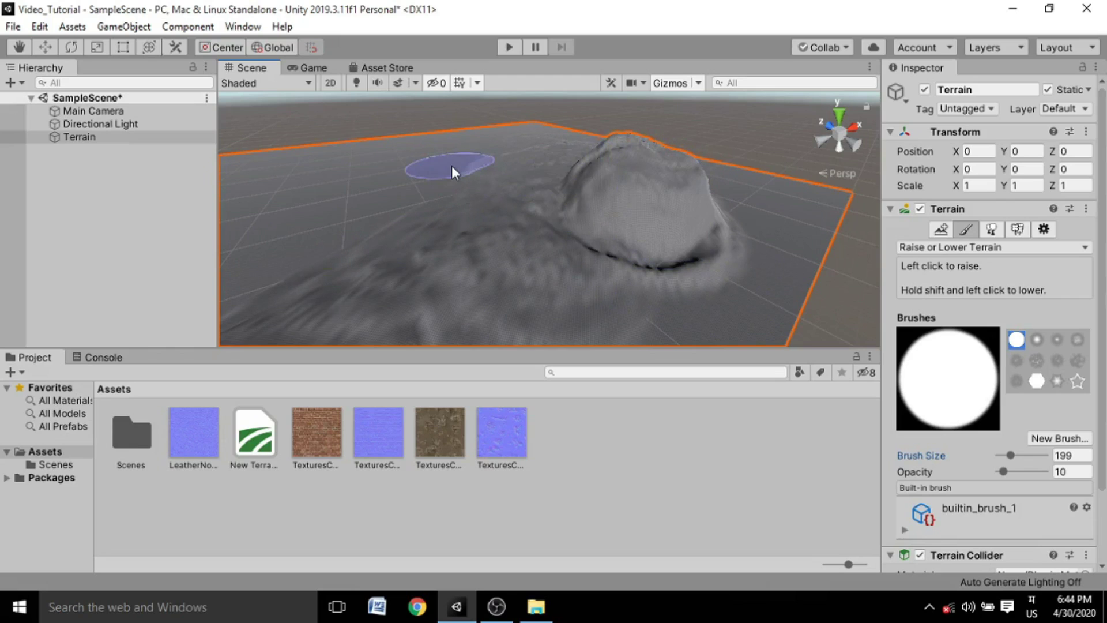
mouse_move(648, 172)
left_mouse_down("shift")
mouse_move(622, 175)
mouse_move(628, 203)
mouse_move(506, 263)
mouse_move(557, 252)
mouse_move(486, 260)
mouse_move(555, 227)
mouse_move(525, 203)
mouse_move(641, 265)
mouse_move(563, 237)
mouse_move(615, 230)
mouse_move(521, 227)
mouse_move(590, 223)
left_mouse_up("shift")
middle_click_drag(522, 151, 607, 240)
mouse_move(607, 240)
left_mouse_down("shift")
mouse_move(705, 240)
mouse_move(612, 264)
mouse_move(699, 248)
mouse_move(865, 271)
left_mouse_up("shift")
- Set the brush opacity to 100 and raise a steep mountain beside the hollowed hill
left_click_drag(1003, 471, 1056, 473)
mouse_move(469, 268)
left_mouse_down()
mouse_move(448, 208)
mouse_move(663, 210)
left_mouse_up()
scroll(664, 209, "down", 5)
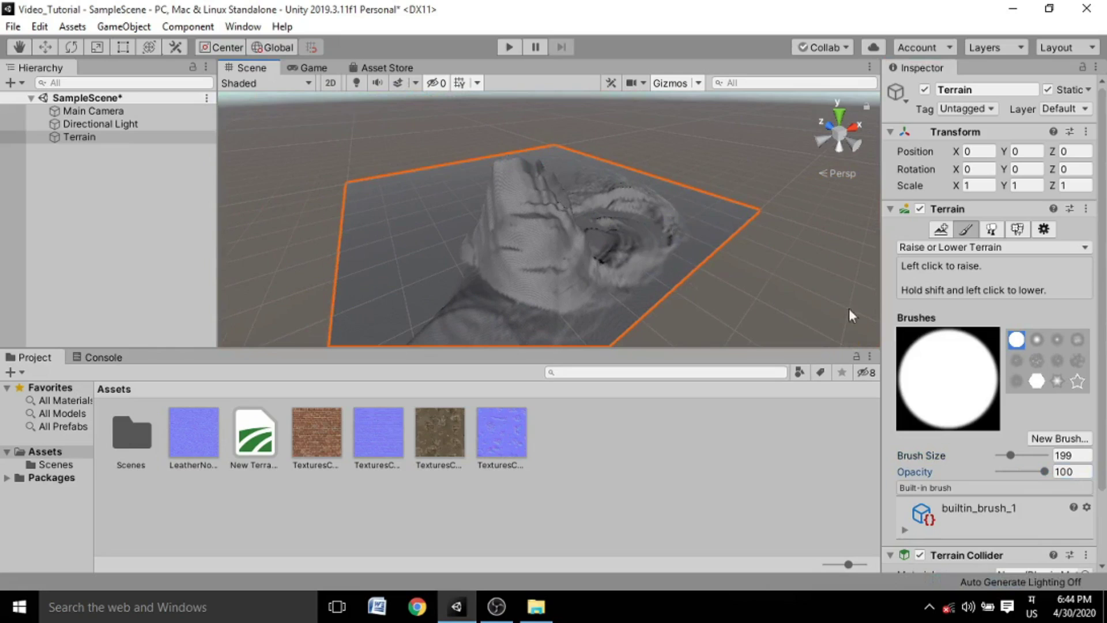
- Set the brush opacity to 10 and raise a low mound on the flat ground next to the mountain
left_click_drag(1020, 472, 1010, 472)
scroll(527, 168, "up", 4)
middle_click_drag(528, 169, 647, 161)
scroll(647, 161, "up", 1)
mouse_move(658, 164)
left_mouse_down()
mouse_move(606, 209)
mouse_move(569, 213)
mouse_move(629, 270)
left_mouse_up()
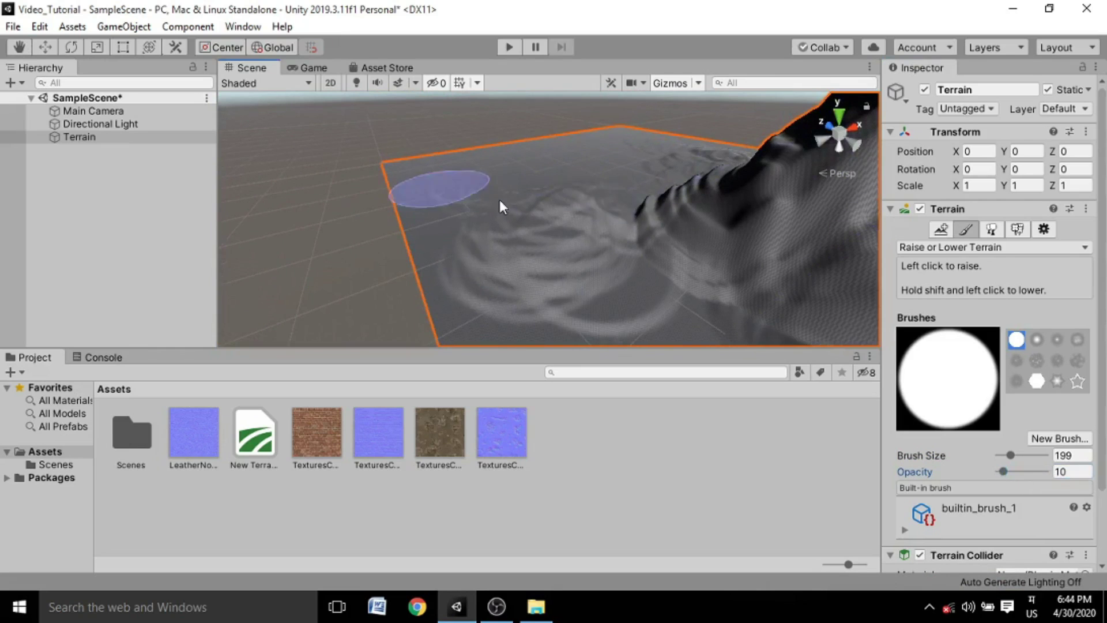
- Switch the Paint Terrain tool of the Terrain object to Paint Texture mode
mouse_move(632, 217)
left_mouse_down("alt")
mouse_move(643, 199)
mouse_move(632, 202)
mouse_move(714, 178)
mouse_move(672, 167)
mouse_move(601, 194)
mouse_move(680, 167)
left_mouse_up("alt")
left_click(57, 248)
left_click(86, 137)
scroll(680, 167, "up", 3)
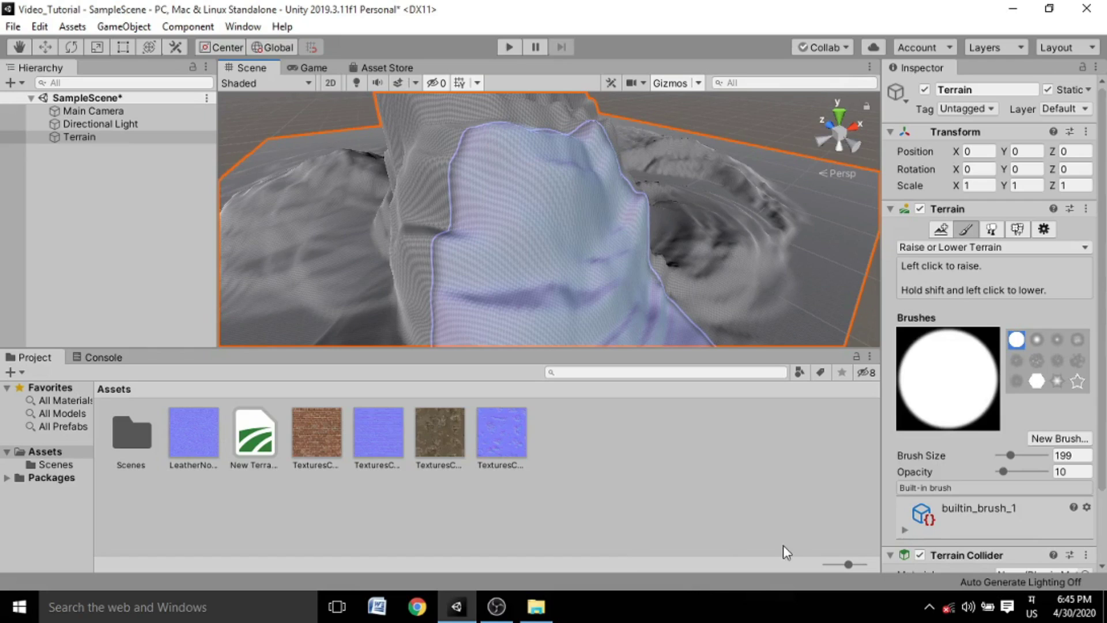
left_click(965, 249)
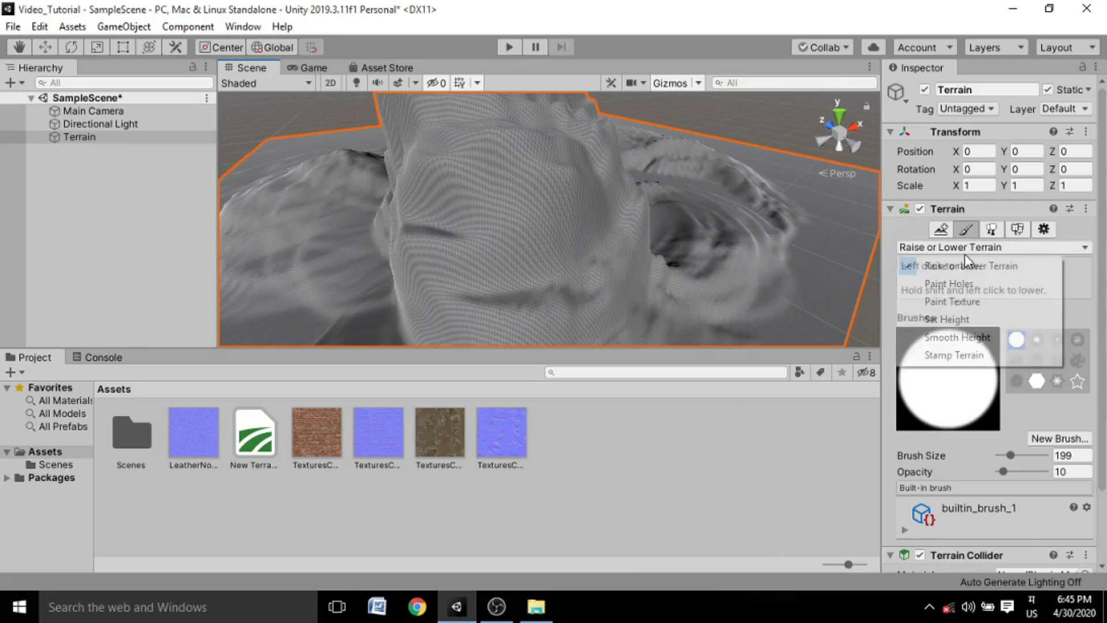
left_click(954, 305)
scroll(485, 231, "down", 2)
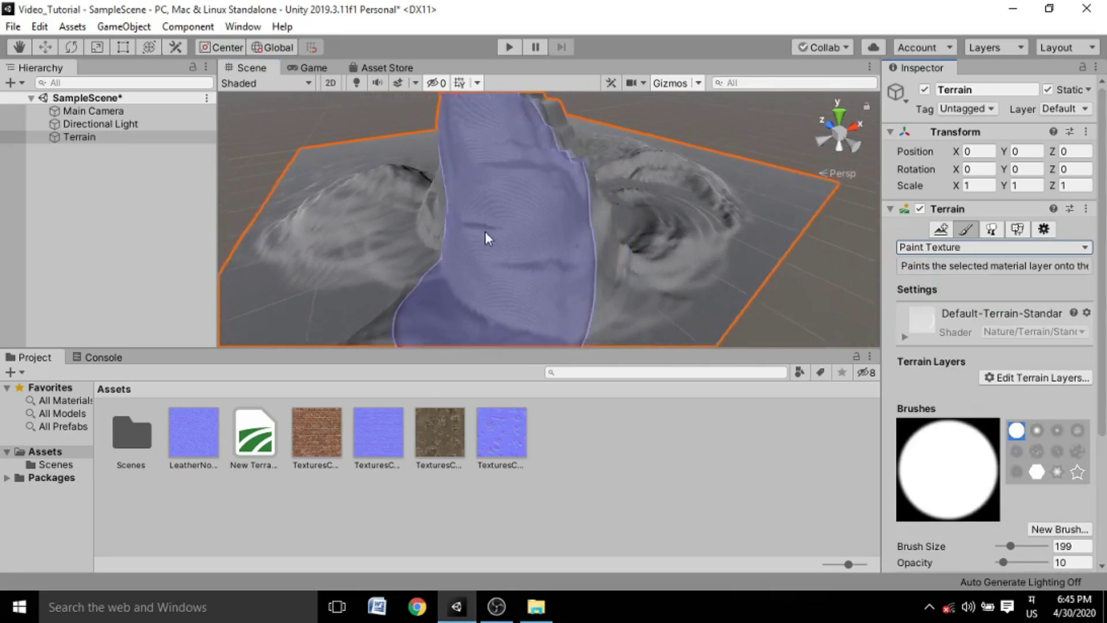
middle_click_drag(486, 239, 623, 249)
scroll(984, 278, "down", 3)
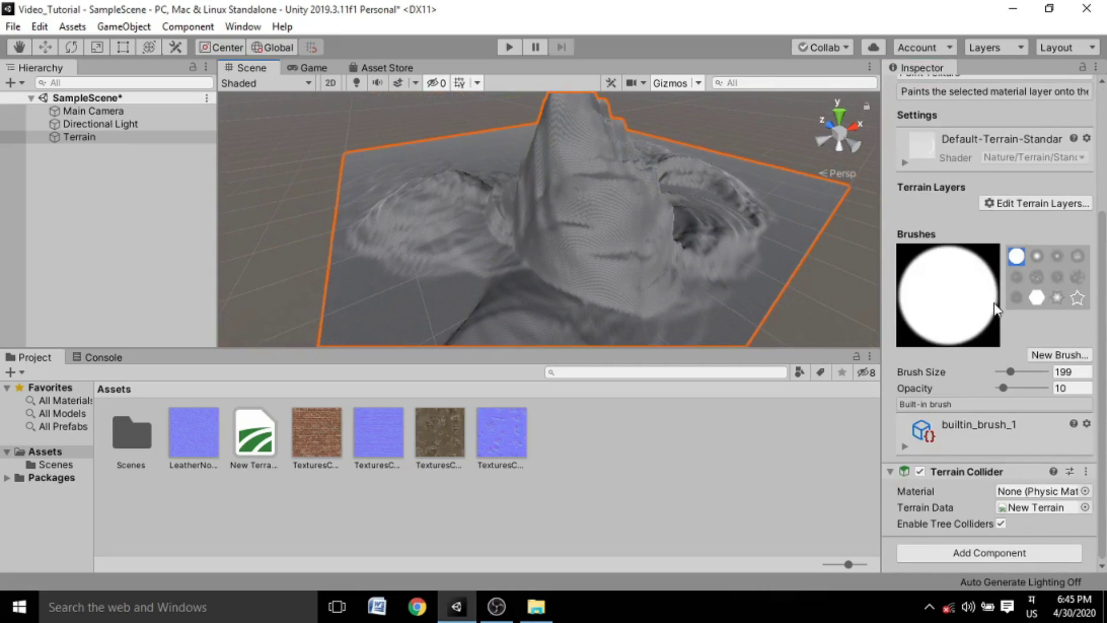
- Create a first terrain layer from the brick texture, finding it by searching for brick
left_click(1022, 205)
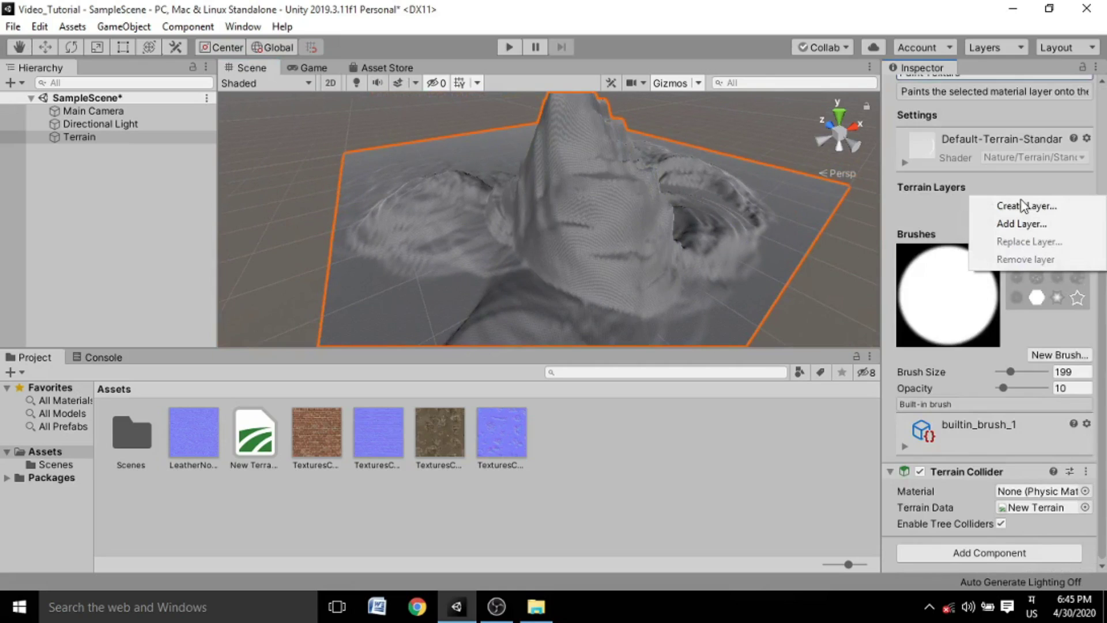
left_click(1018, 208)
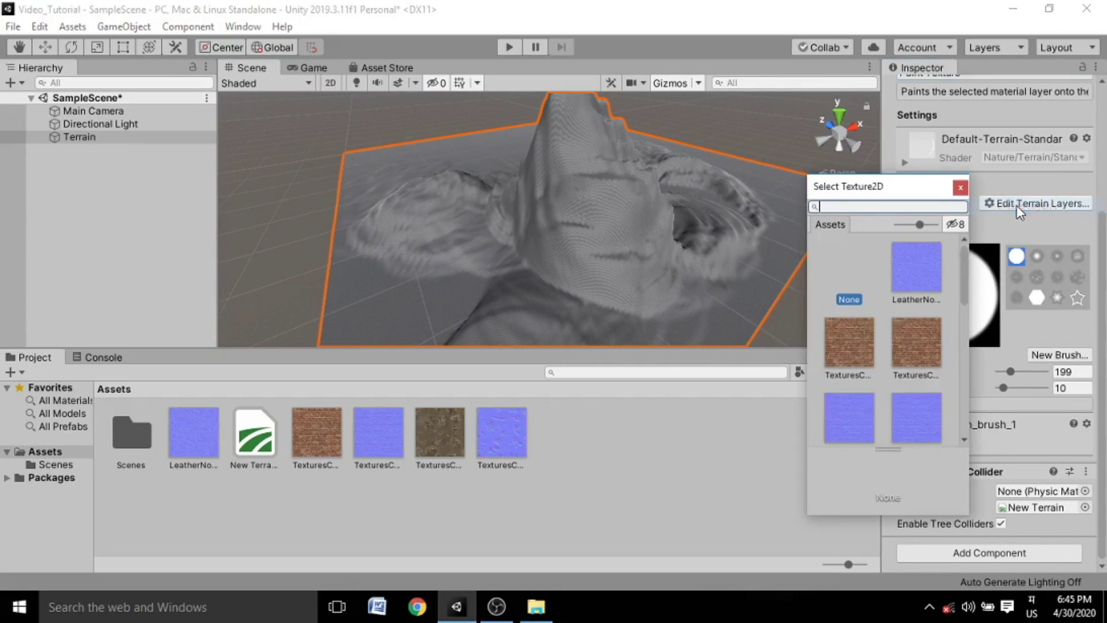
scroll(908, 272, "down", 13)
scroll(908, 273, "up", 11)
scroll(918, 289, "down", 4)
scroll(911, 286, "up", 6)
type("brick")
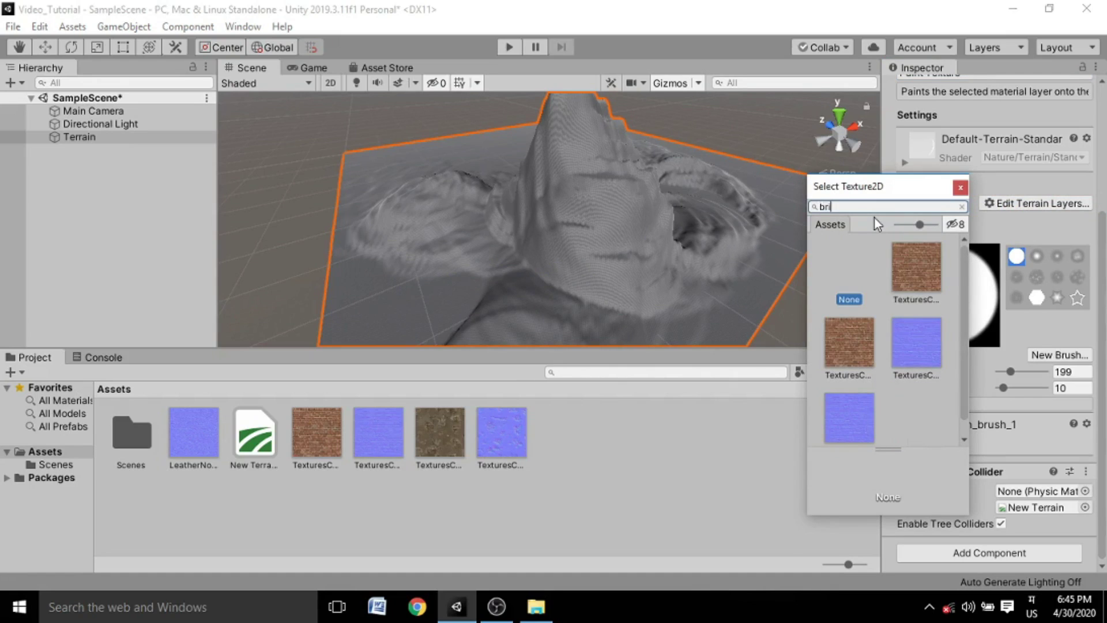
double_click(926, 272)
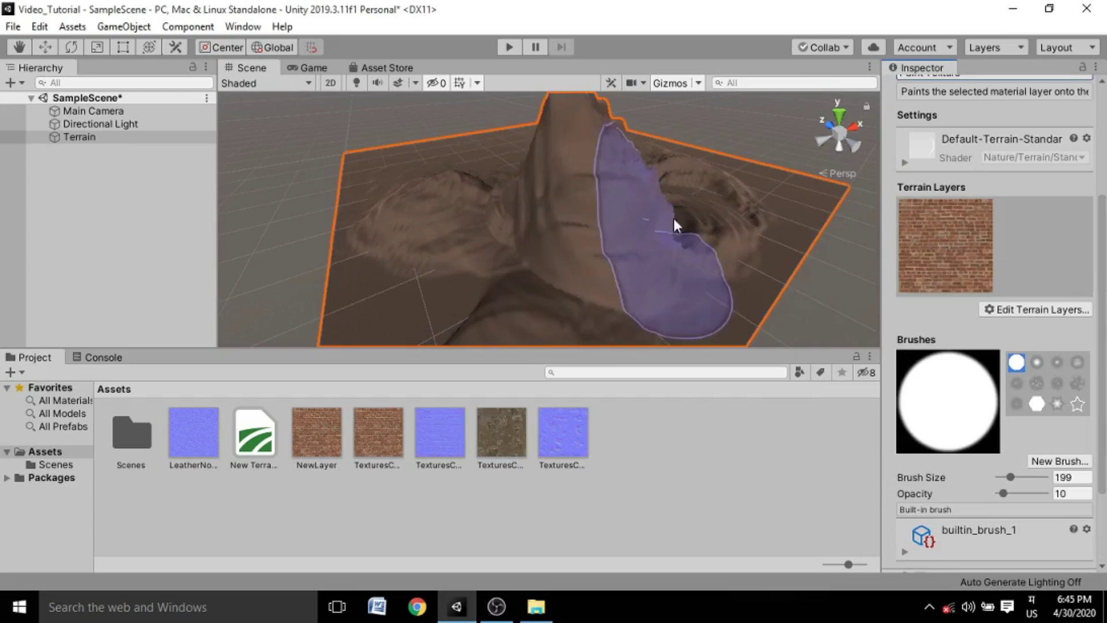
- Create a second terrain layer from the DamagedConcrete texture
scroll(673, 220, "up", 5)
scroll(686, 123, "up", 4)
scroll(727, 119, "down", 3)
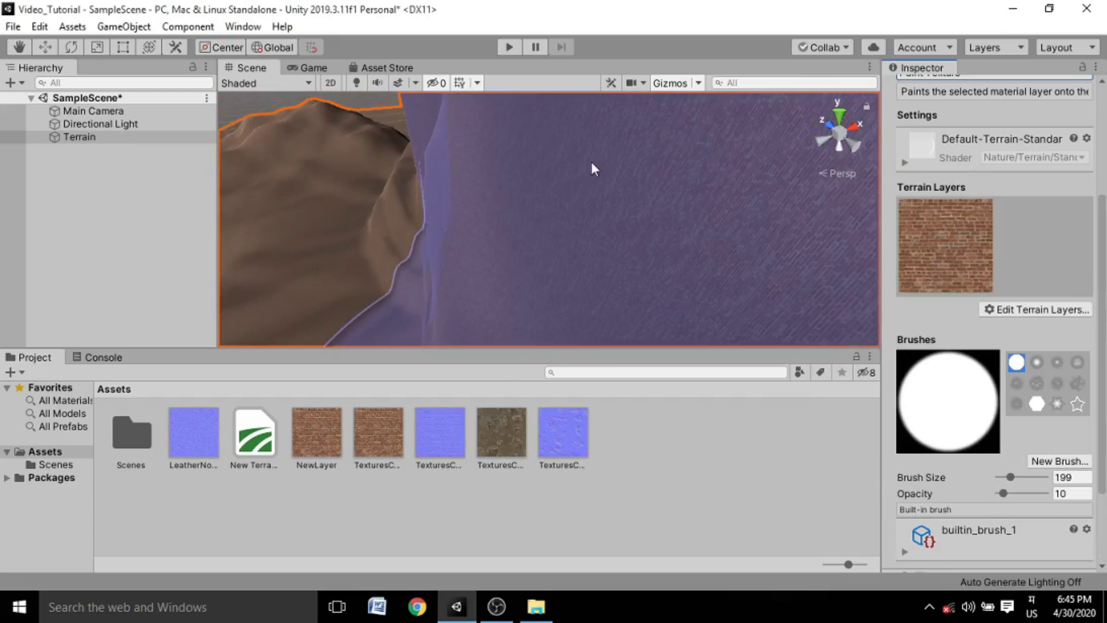
right_click_drag(591, 161, 768, 119)
left_click_drag(768, 120, 993, 289, "alt")
left_click(1040, 311)
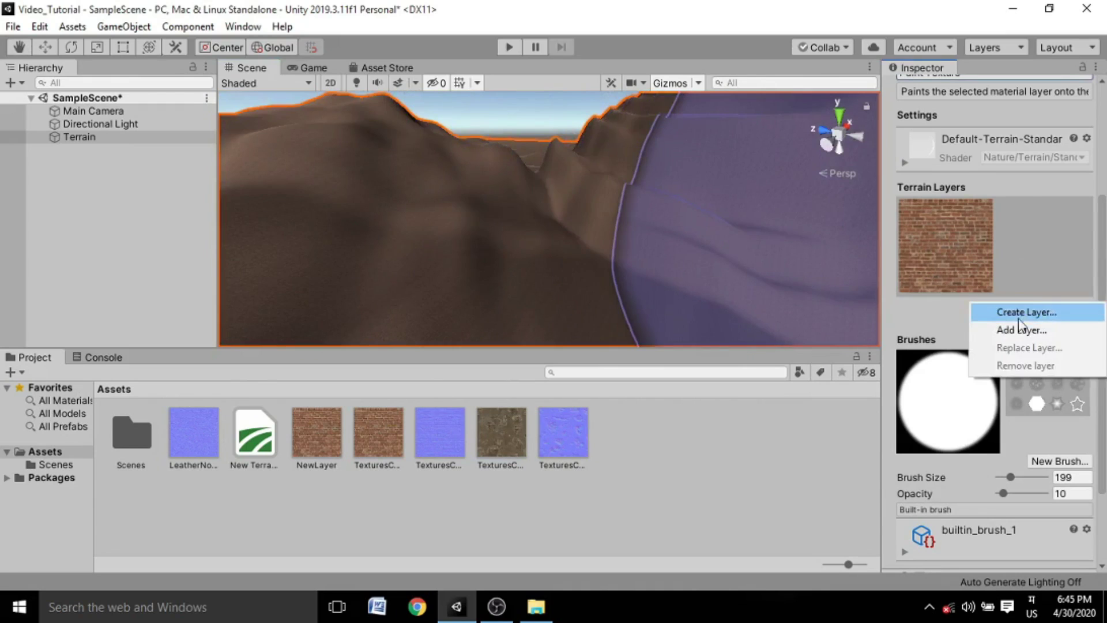
left_click(1022, 313)
scroll(933, 338, "down", 3)
double_click(917, 300)
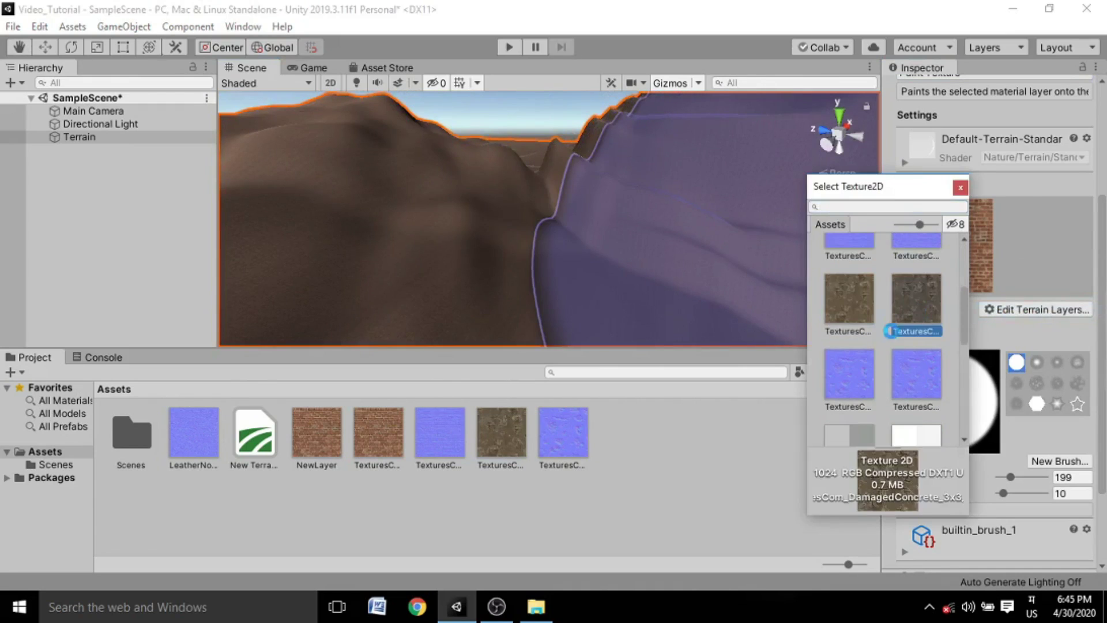
- Select the damaged concrete terrain layer, set the brush opacity to 78 and paint it over the flat ground beside the mountain
left_click(1041, 248)
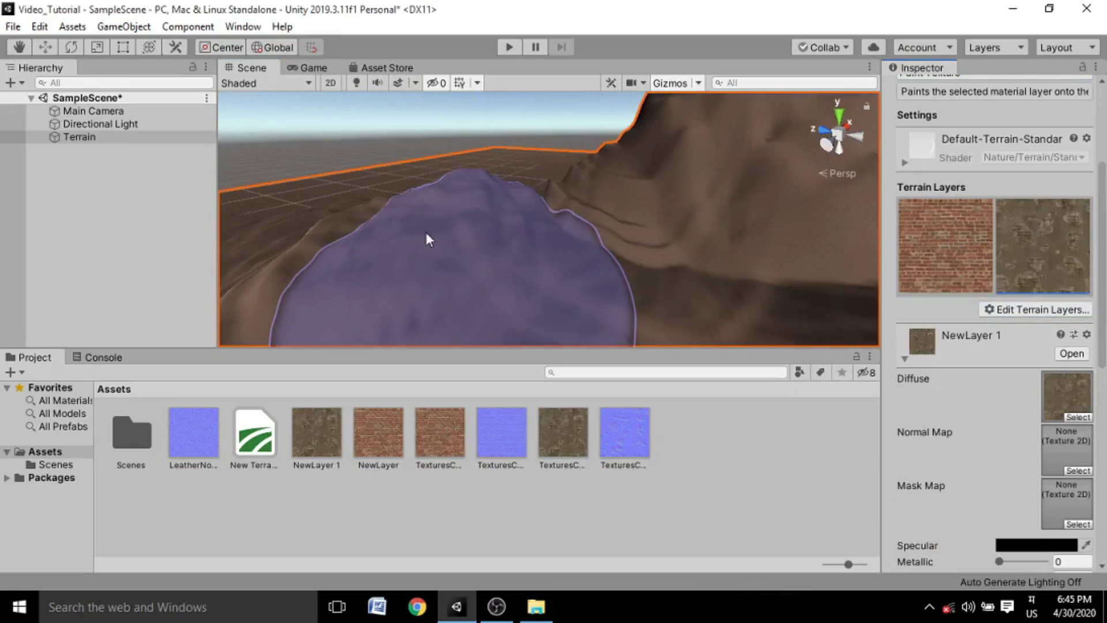
scroll(565, 242, "down", 4)
right_click_drag(480, 227, 534, 239)
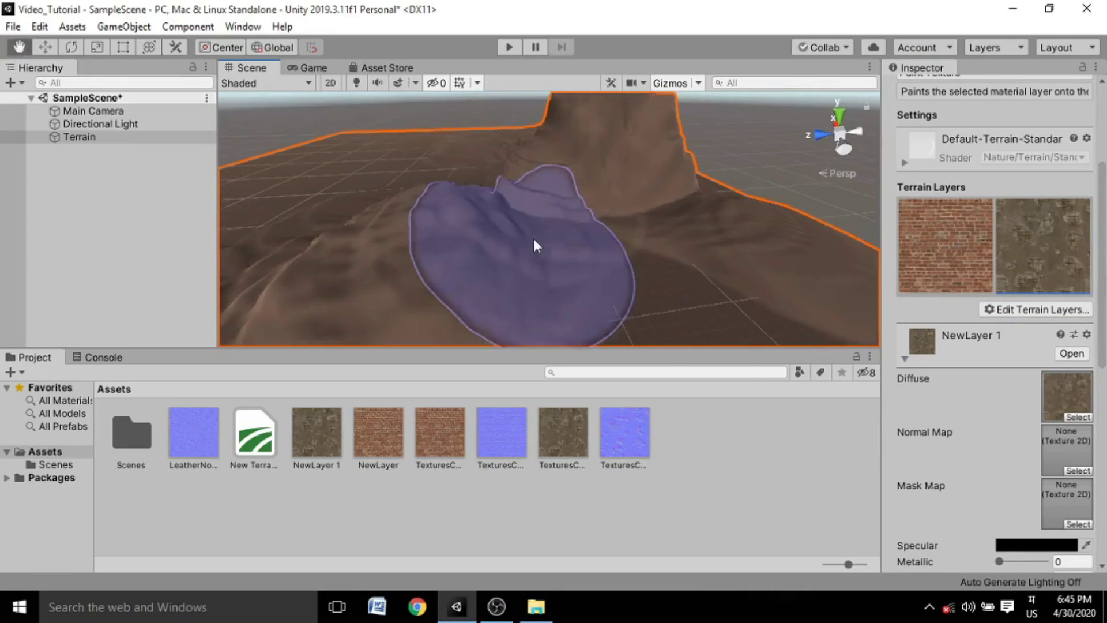
left_click(1036, 222)
left_click_drag(361, 290, 687, 238, "alt")
scroll(1038, 325, "up", 5)
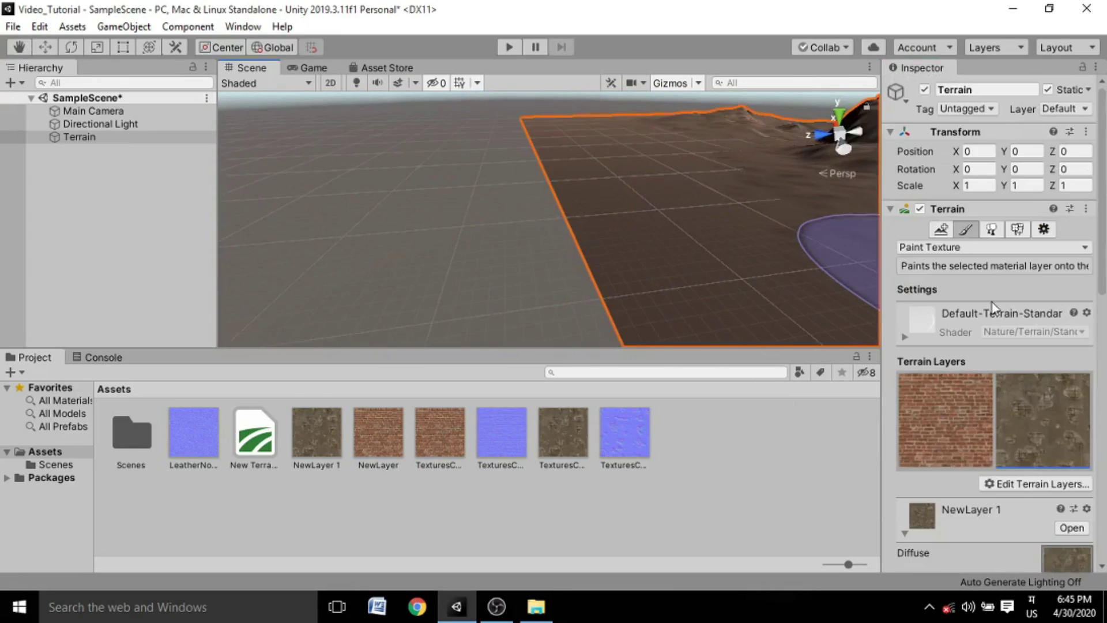
scroll(979, 312, "down", 10)
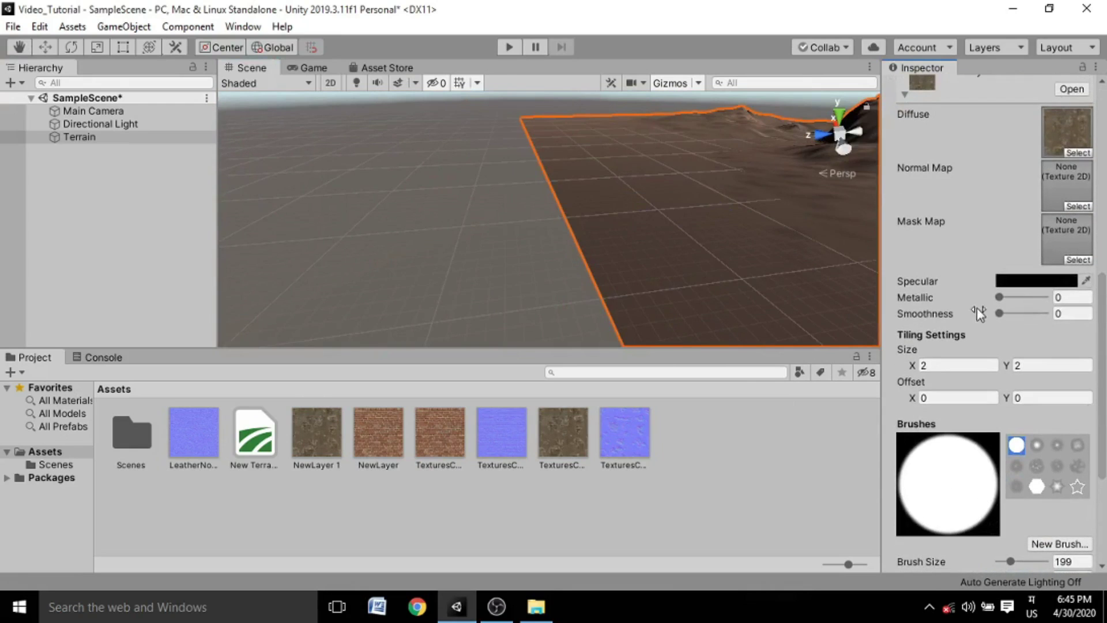
scroll(1089, 346, "down", 3)
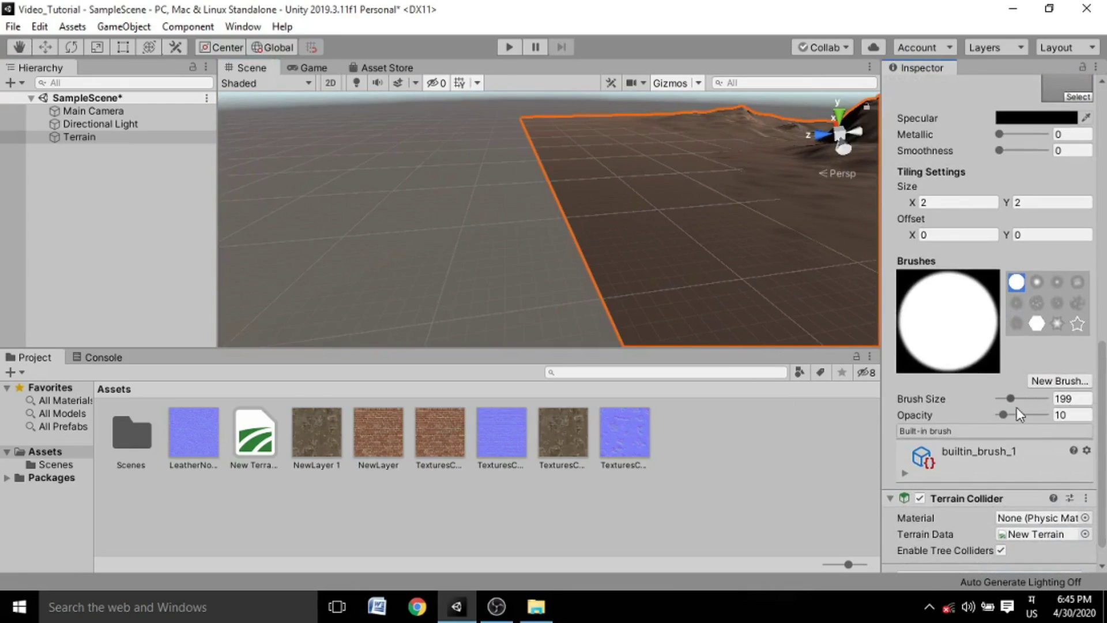
mouse_move(664, 207)
left_mouse_down("alt")
mouse_move(637, 197)
mouse_move(620, 257)
mouse_move(482, 204)
mouse_move(754, 164)
left_mouse_up("alt")
scroll(774, 122, "up", 6)
scroll(771, 119, "up", 3)
scroll(761, 118, "down", 3)
scroll(741, 121, "up", 2)
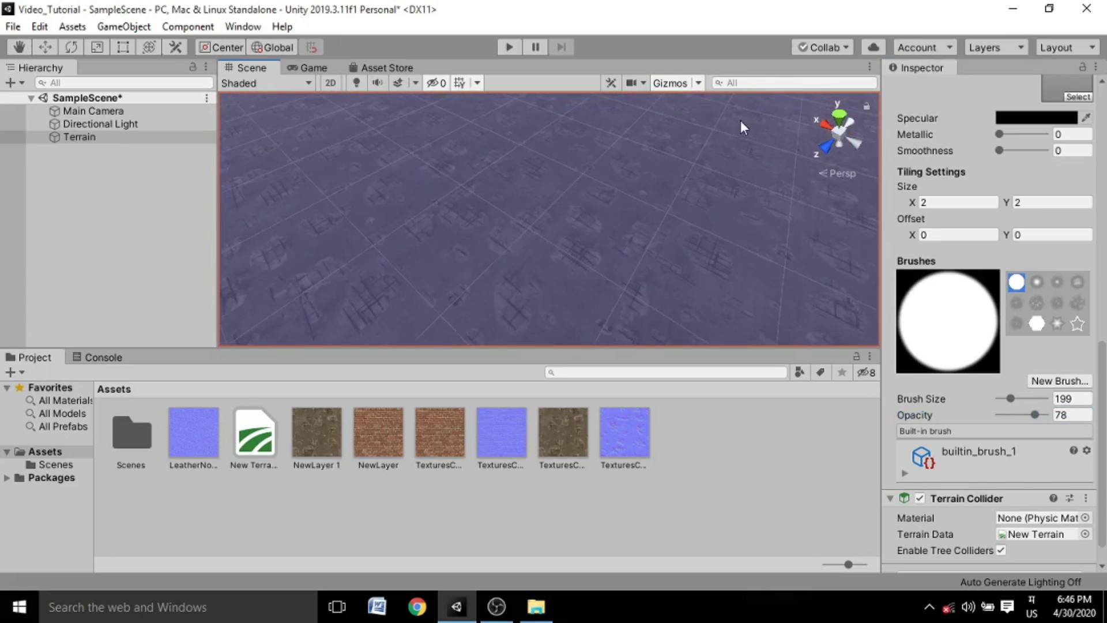
- Set the damaged concrete layer's tiling size to 100 in both X and Y
scroll(555, 197, "down", 3)
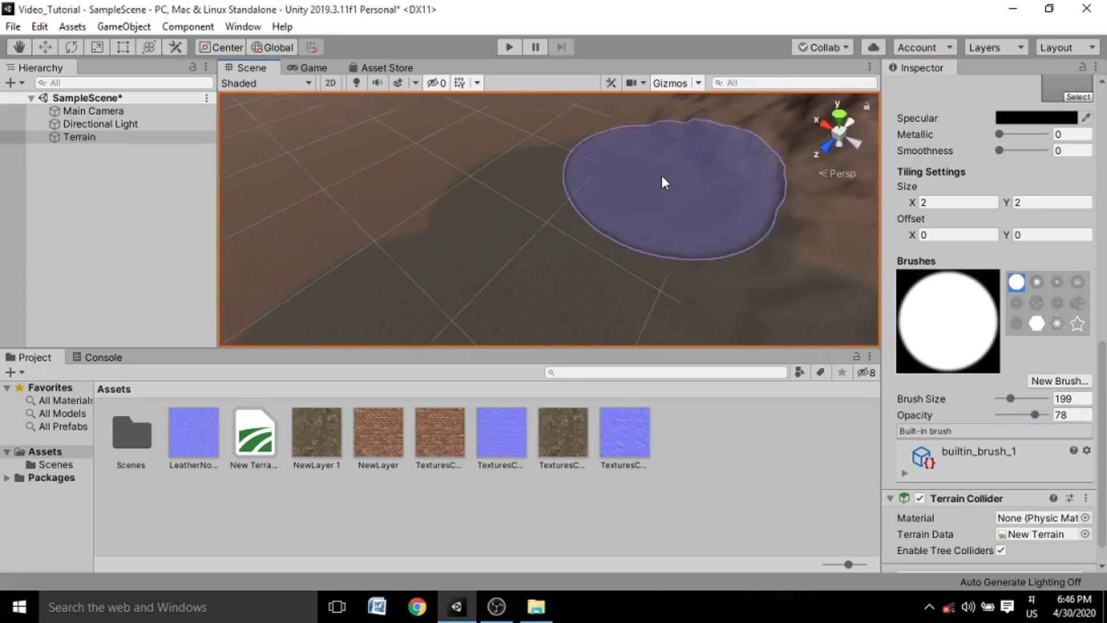
scroll(706, 119, "up", 5)
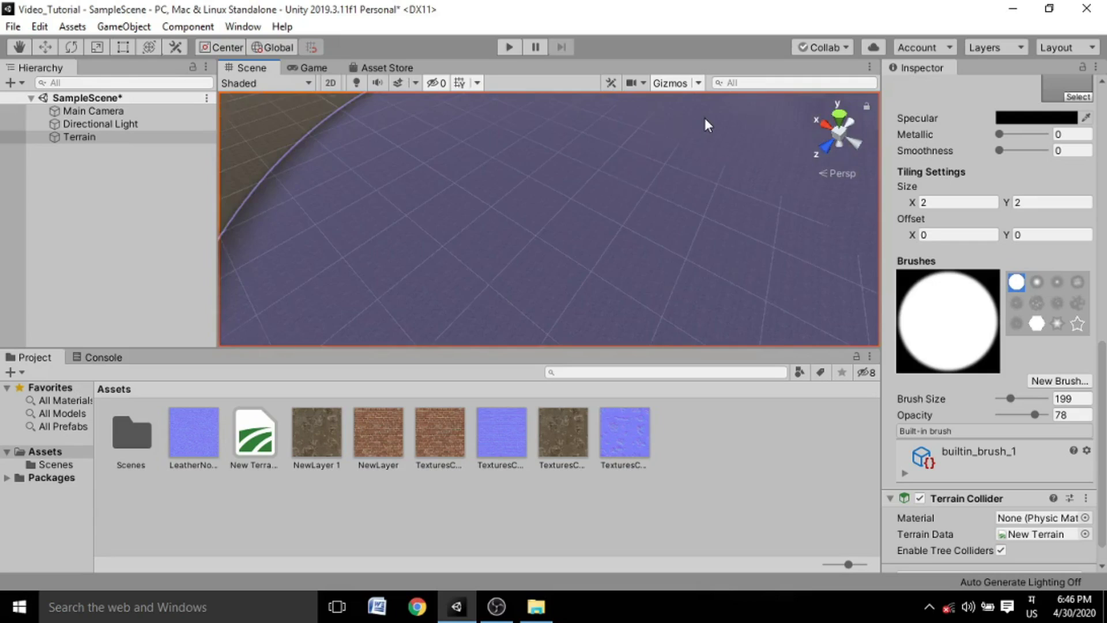
scroll(704, 117, "up", 3)
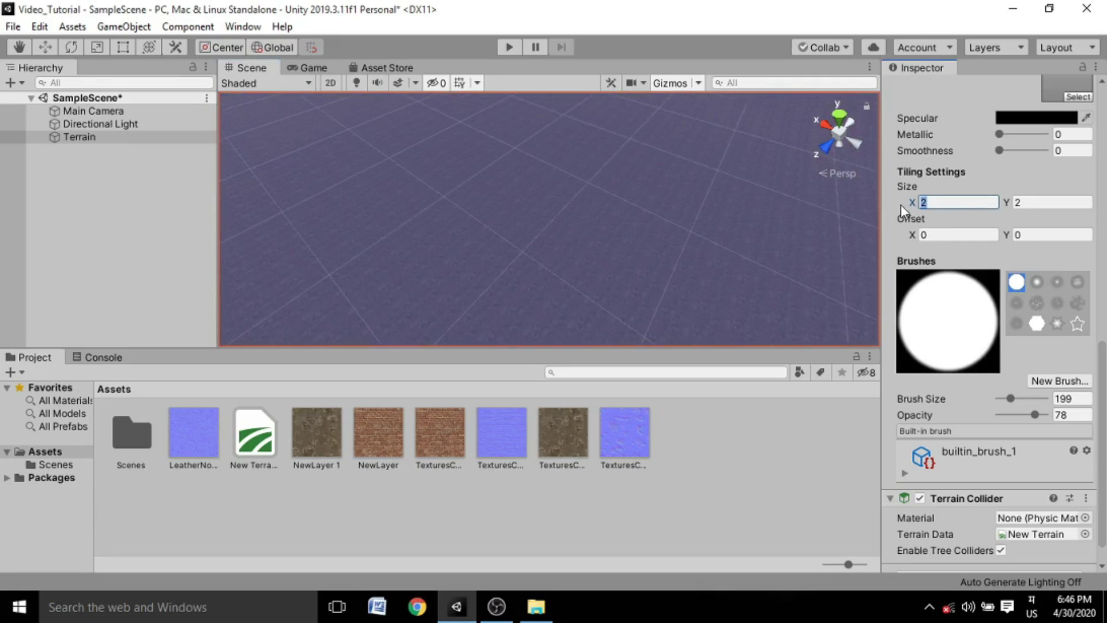
type("100")
key("Tab")
type("100")
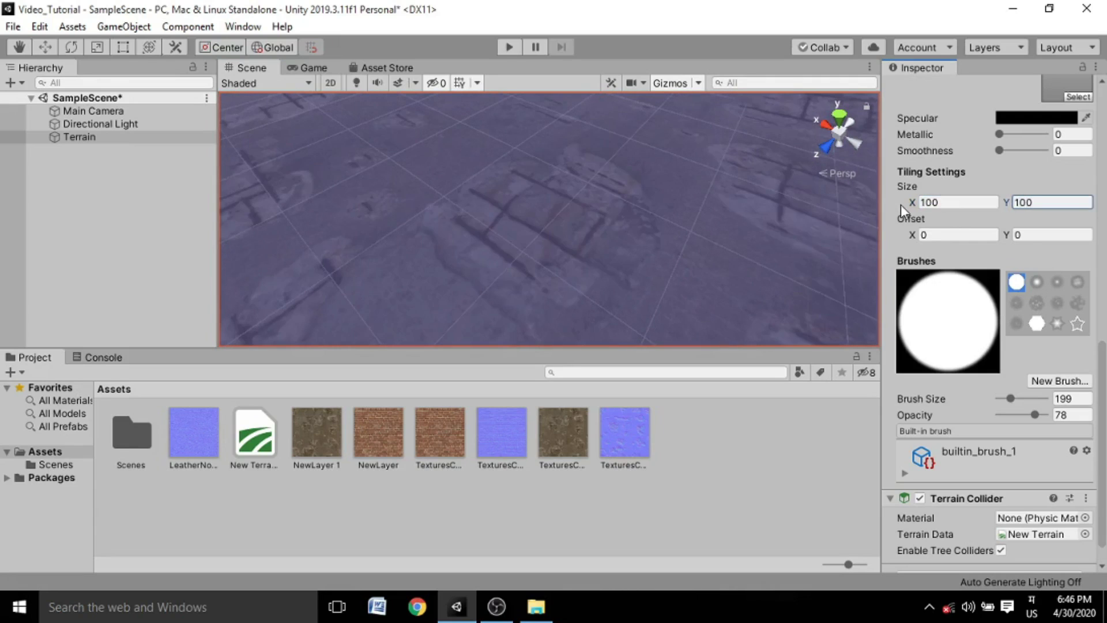
- Select the brick terrain layer and set its tiling size to 100 in both X and Y
scroll(548, 248, "down", 8)
left_click_drag(733, 193, 526, 198, "alt")
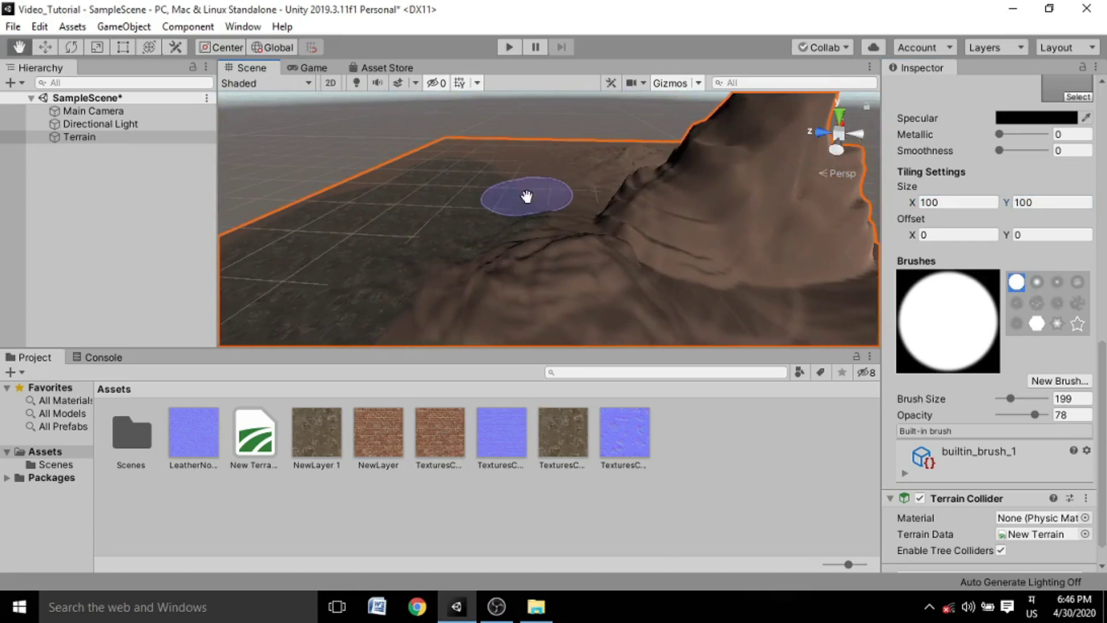
scroll(980, 267, "up", 10)
scroll(993, 269, "down", 10)
scroll(969, 190, "up", 8)
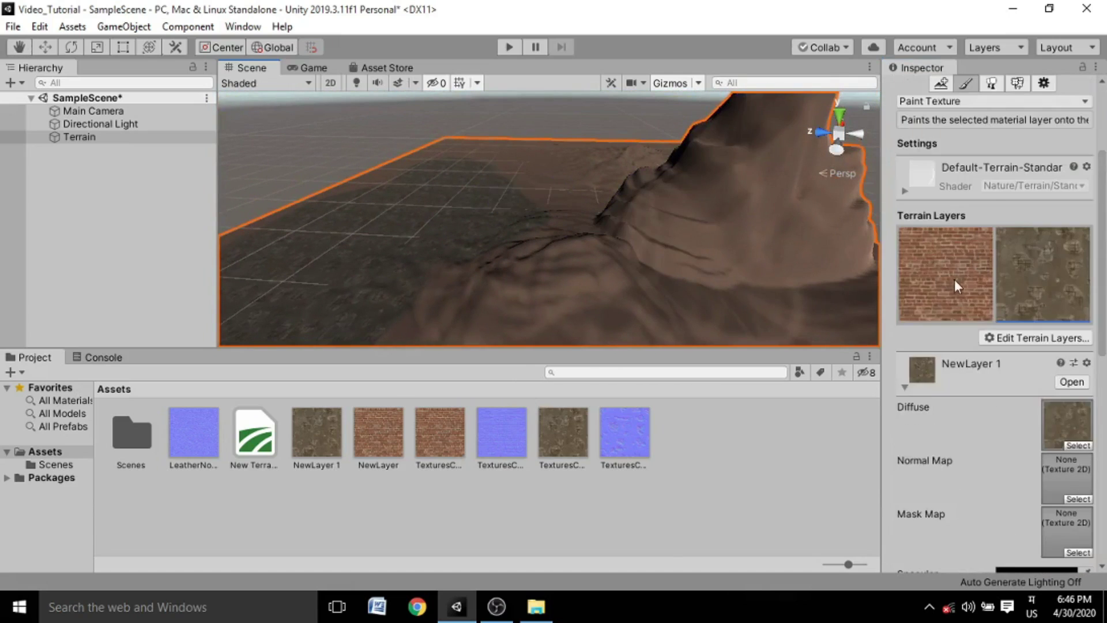
scroll(954, 279, "down", 10)
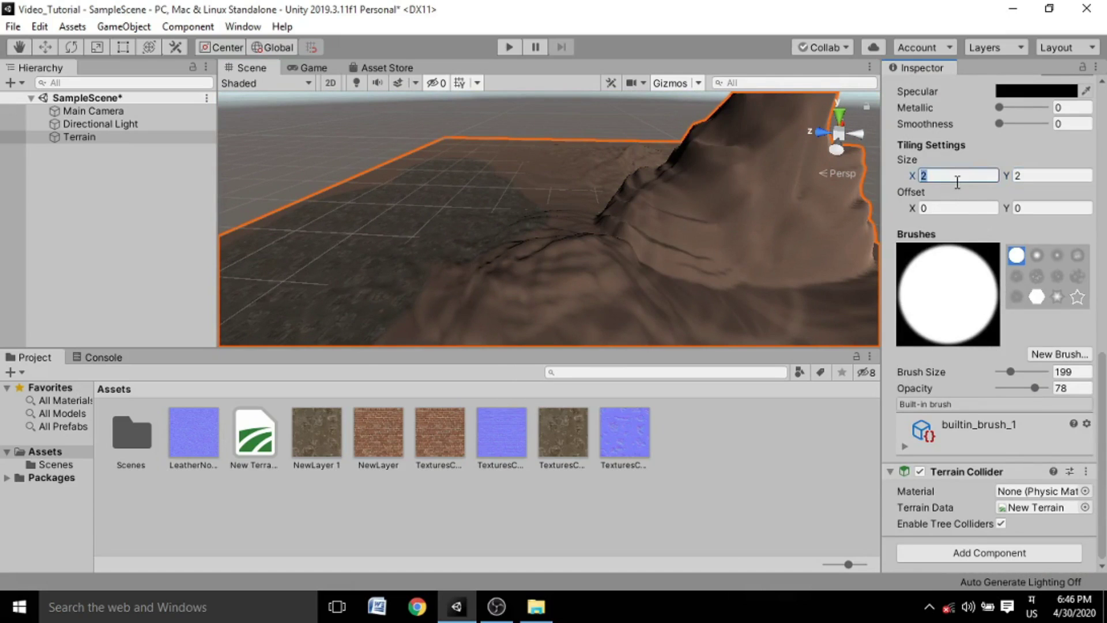
type("100")
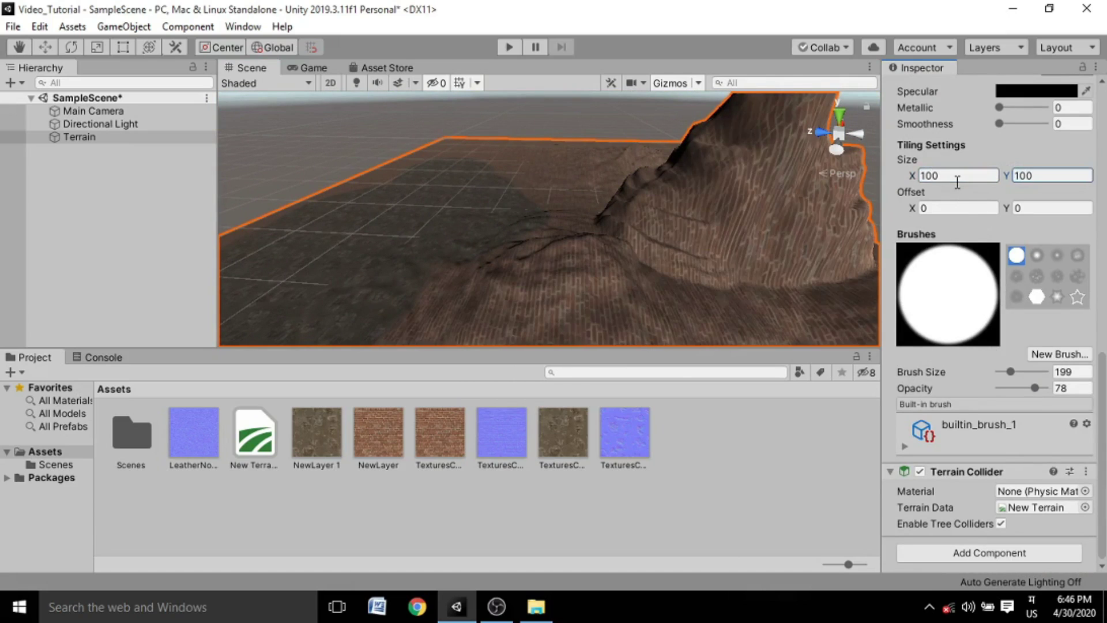
- Inspect the scale of the brick and concrete textures on the terrain from near and far
scroll(693, 208, "down", 5)
scroll(583, 237, "up", 4)
mouse_move(564, 251)
left_mouse_down("alt")
mouse_move(663, 225)
mouse_move(623, 279)
mouse_move(635, 237)
mouse_move(621, 231)
left_mouse_up("alt")
scroll(621, 230, "down", 4)
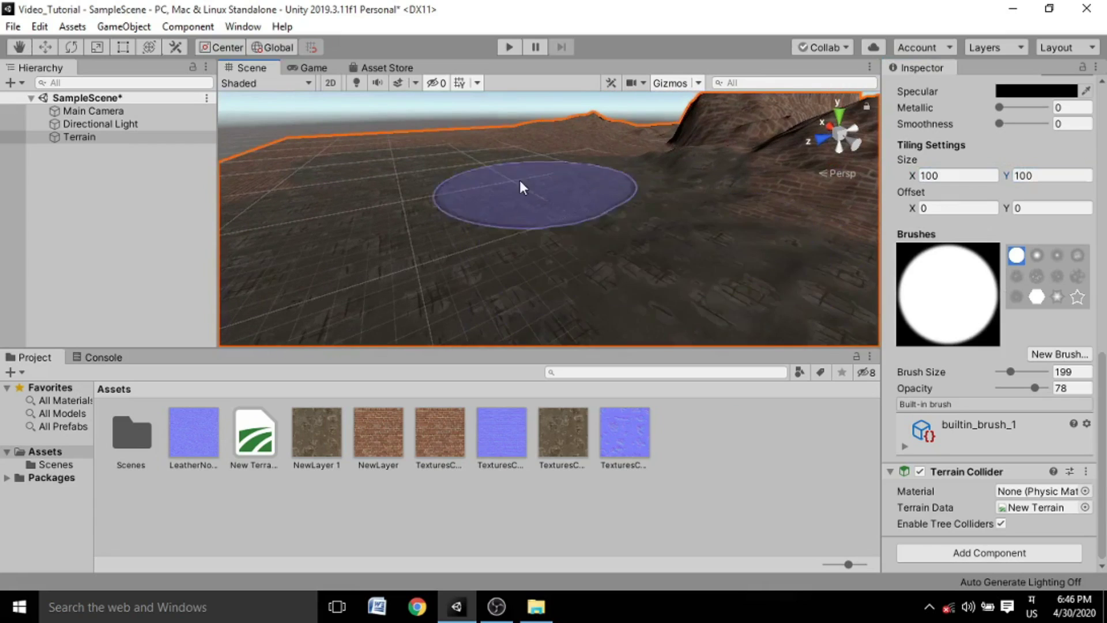
scroll(520, 180, "up", 3)
scroll(528, 196, "down", 3)
scroll(575, 157, "down", 1)
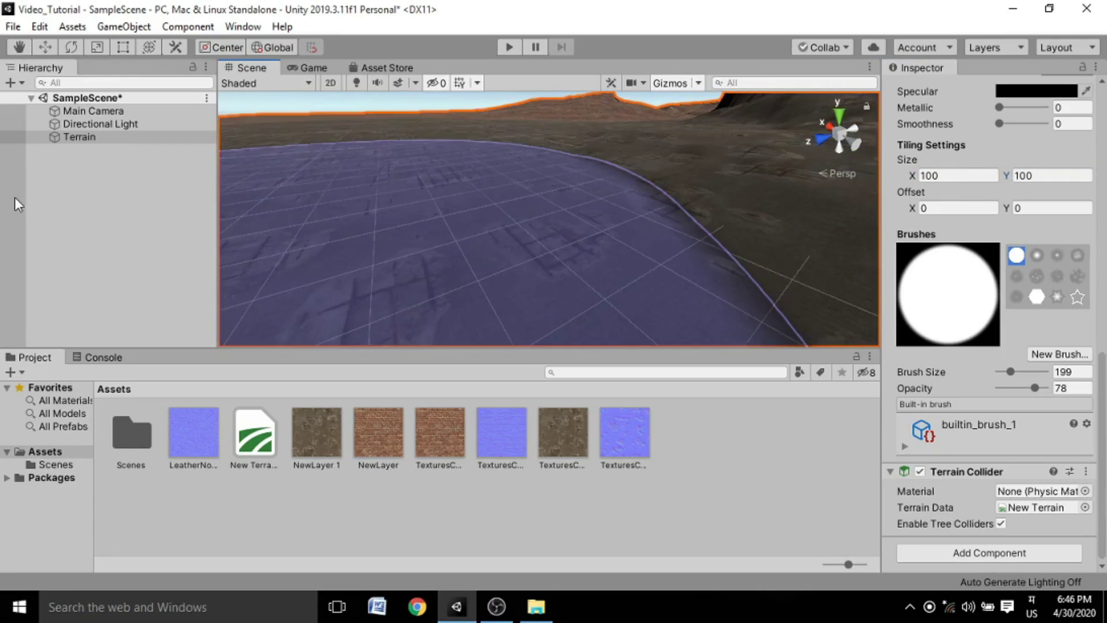
- Add a cube to the scene and focus the view on it
right_click(27, 194)
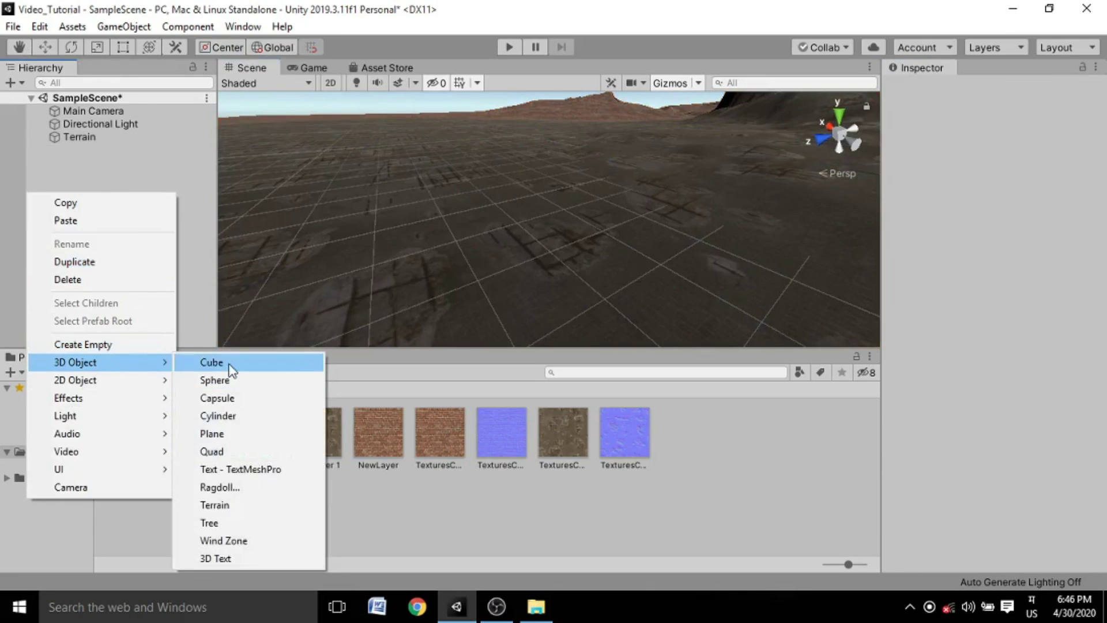
left_click(199, 362)
scroll(686, 154, "down", 6)
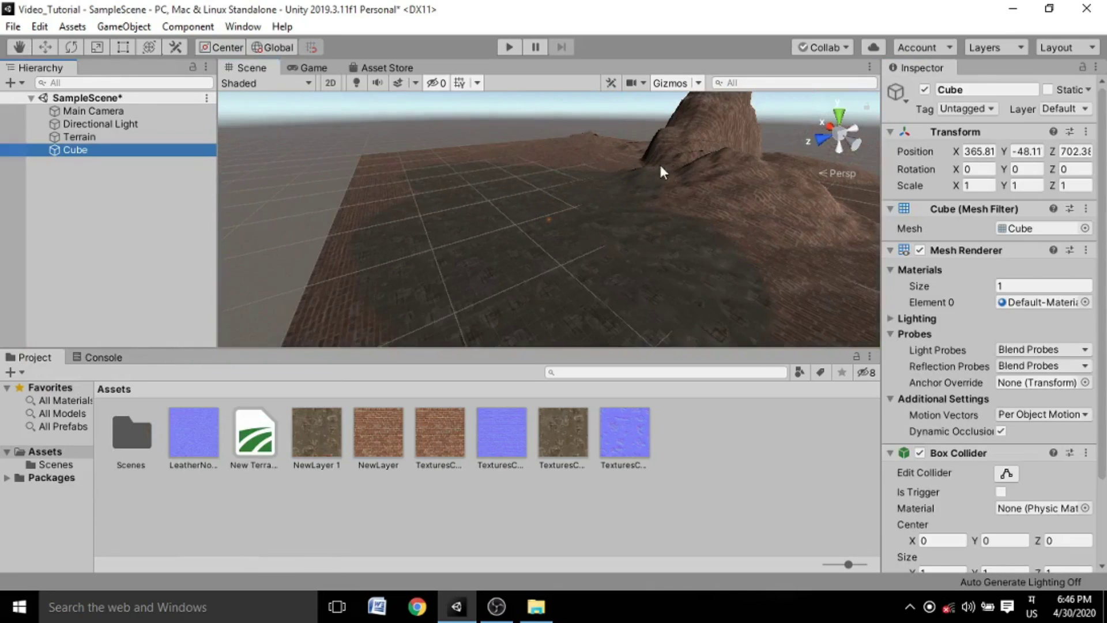
key("f")
scroll(599, 192, "down", 3)
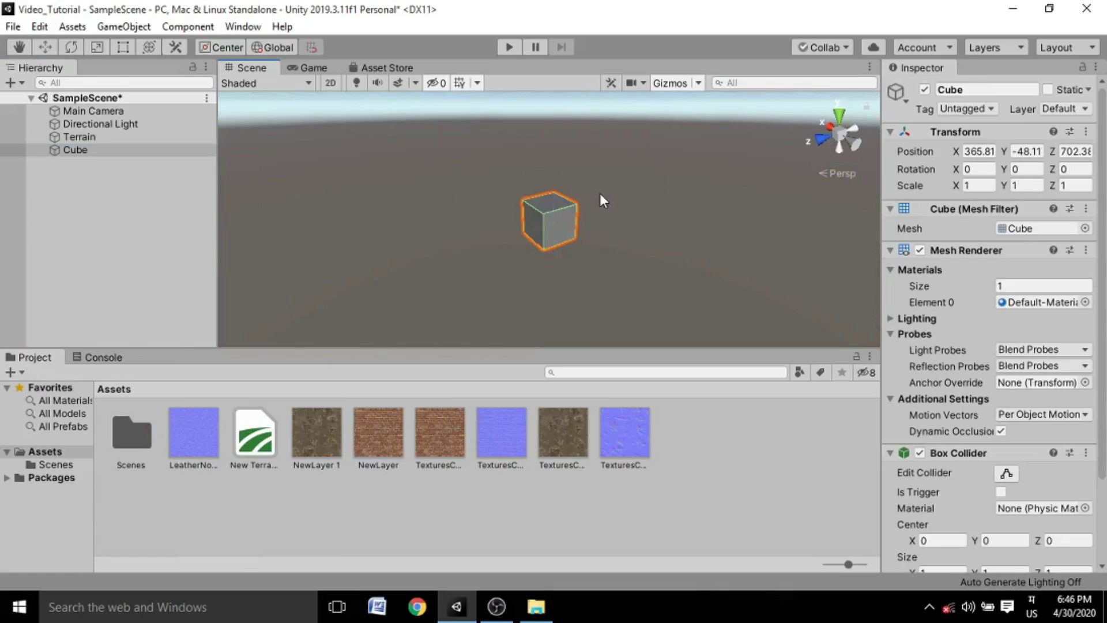
- Raise the cube vertically until it sits above the concrete-painted ground, then deselect it
scroll(597, 195, "down", 5)
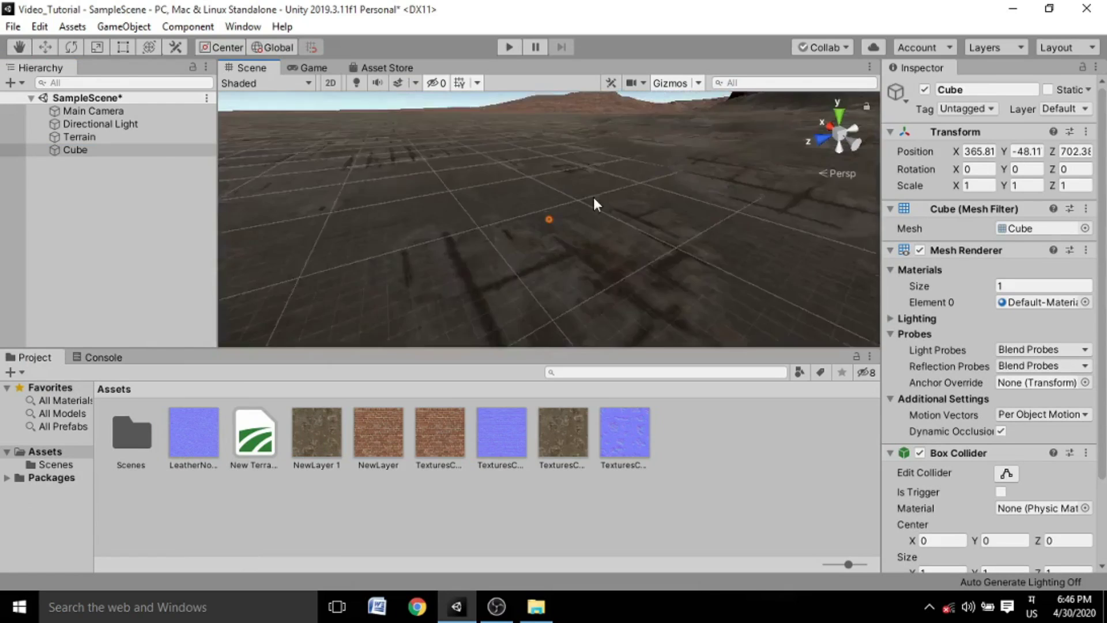
scroll(571, 213, "down", 3)
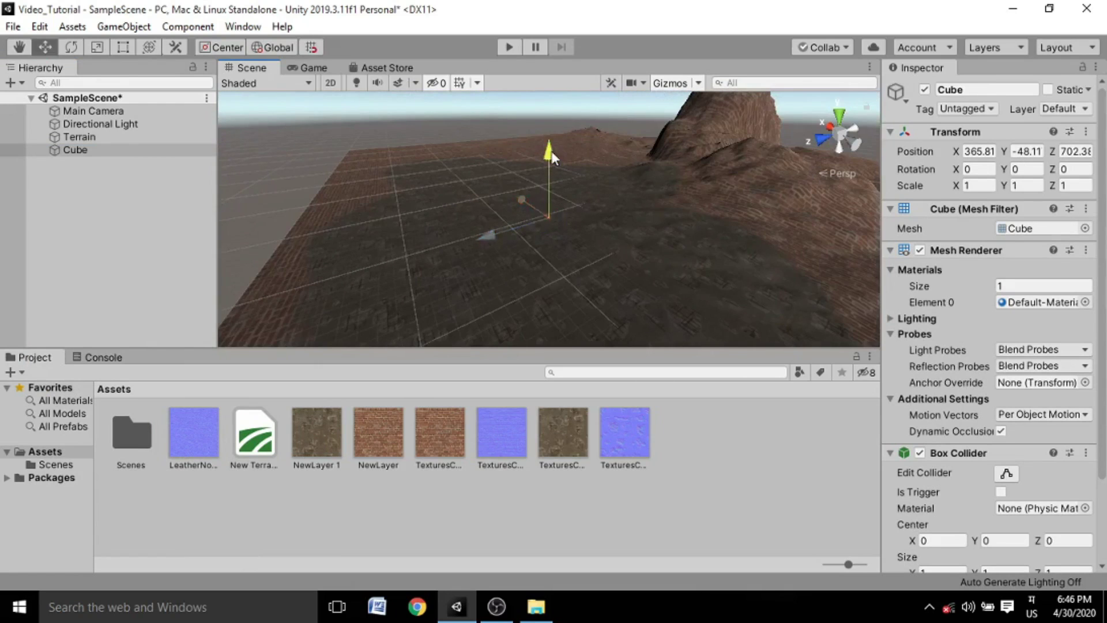
key("f")
right_click_drag(575, 175, 580, 148)
scroll(493, 152, "down", 5)
left_click(169, 199)
scroll(646, 195, "down", 10)
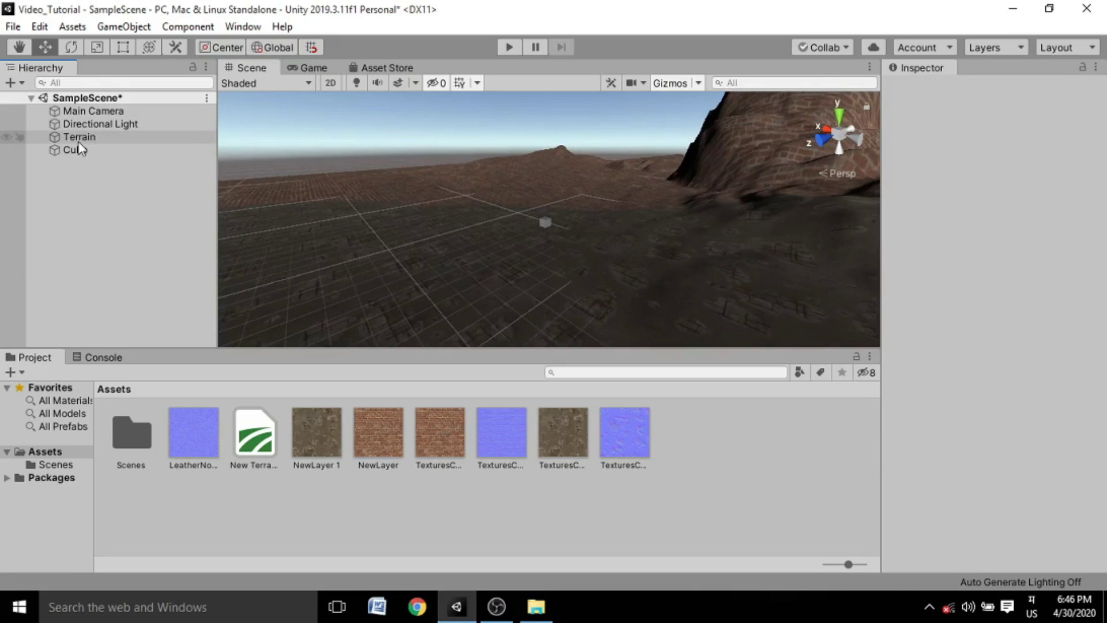
- Delete the Terrain object from the scene
left_click(110, 140)
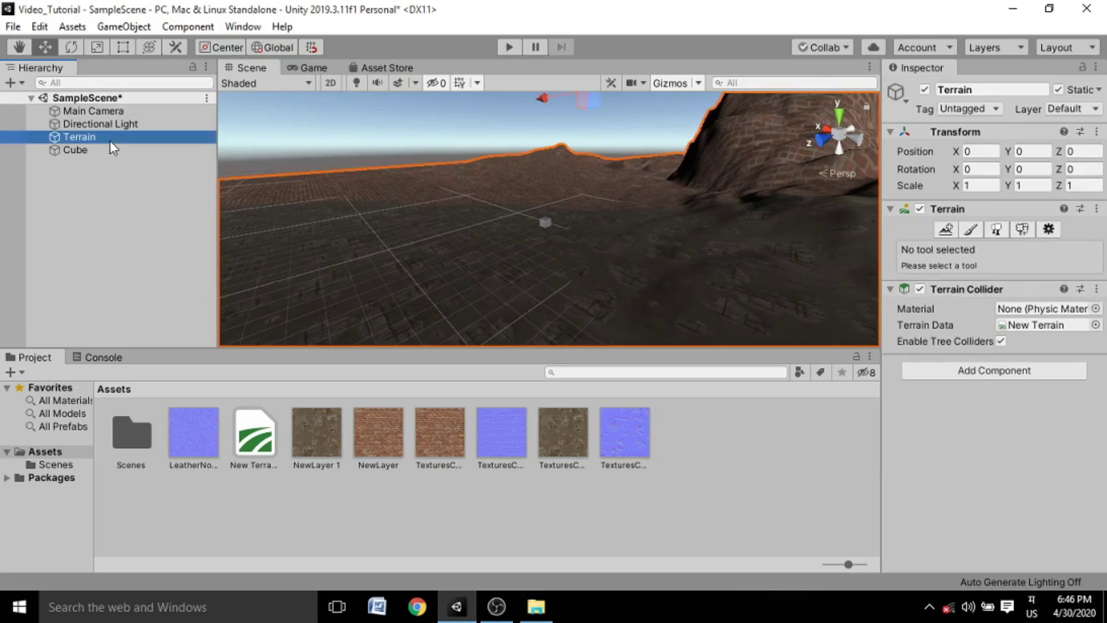
middle_click_drag(669, 167, 596, 188)
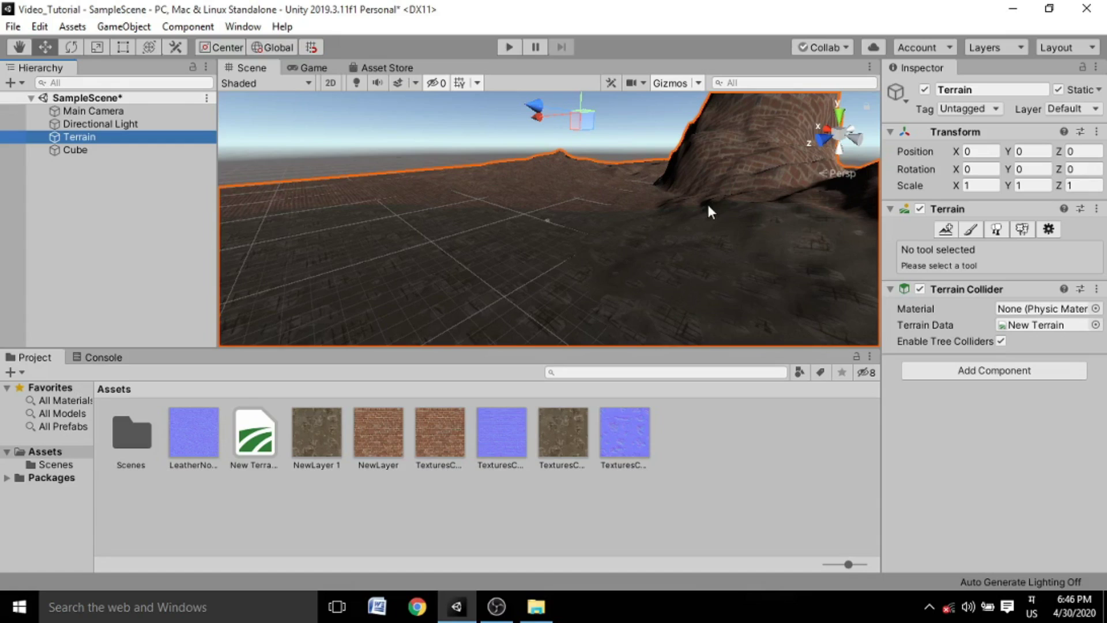
left_click(139, 241)
scroll(503, 265, "down", 5)
left_click(453, 272)
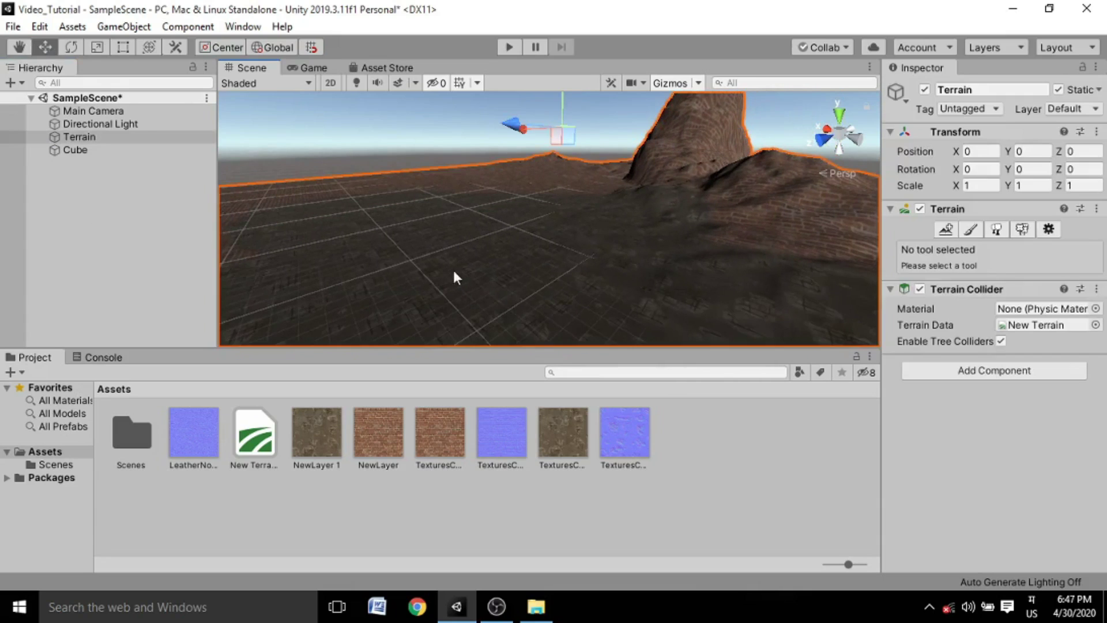
key("Delete")
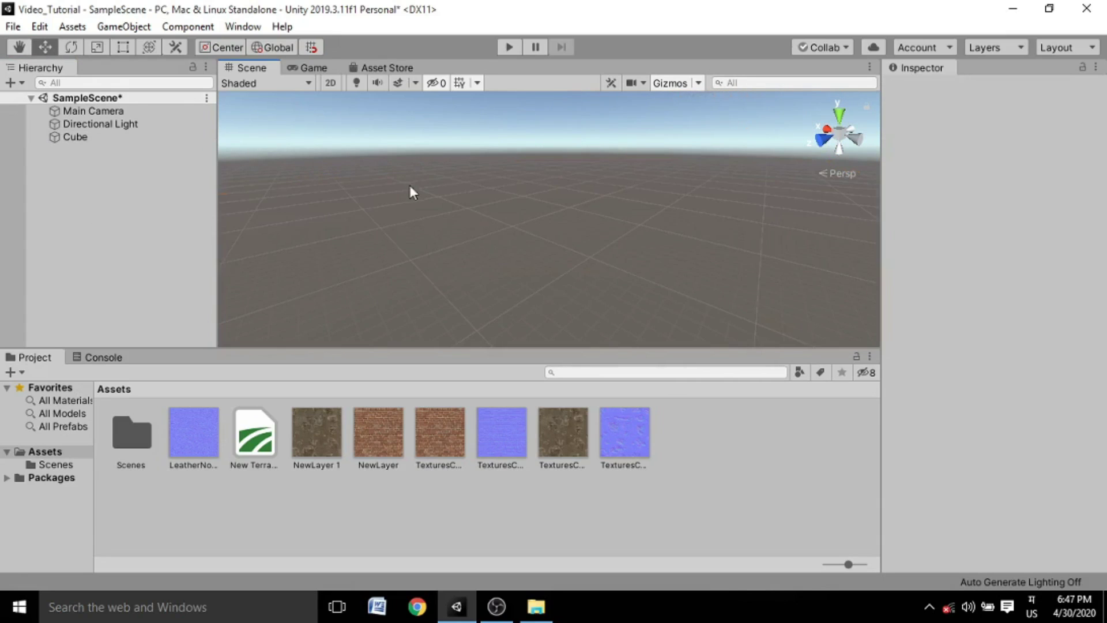
right_click_drag(423, 177, 551, 215)
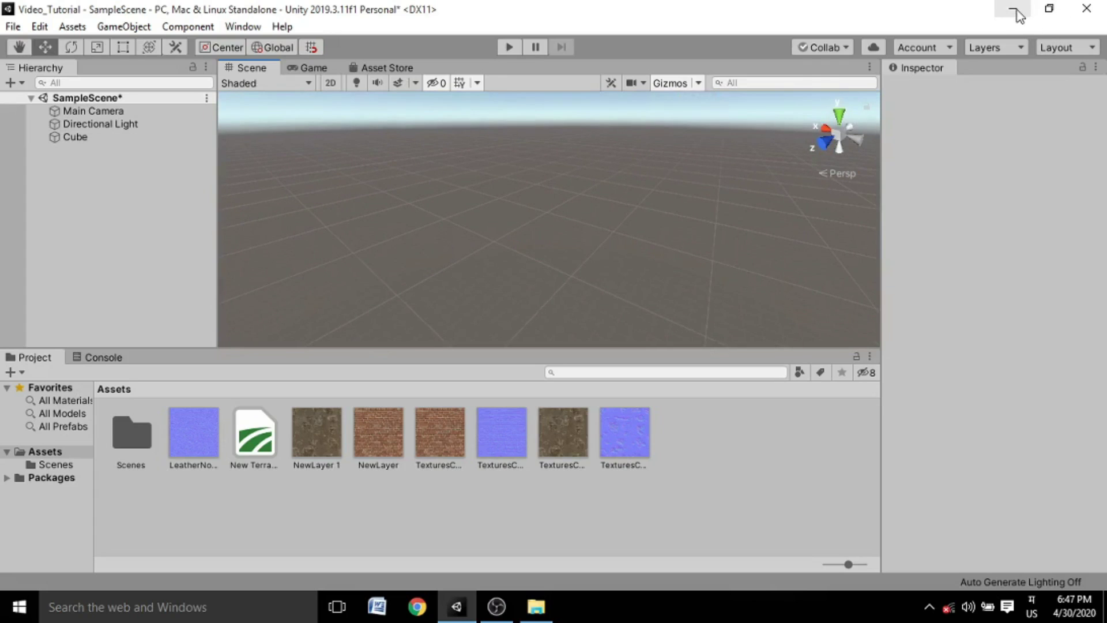
- Switch to File Explorer, open the source folder inside assets and extract the Lamborghini_Aventador archive's files into it
left_click(537, 607)
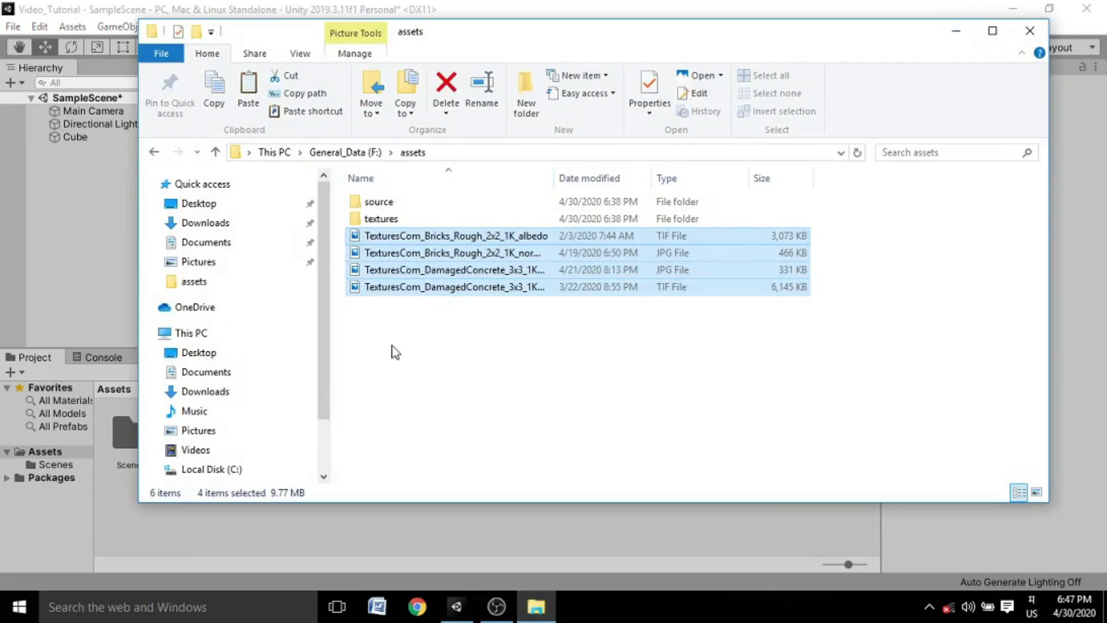
double_click(378, 202)
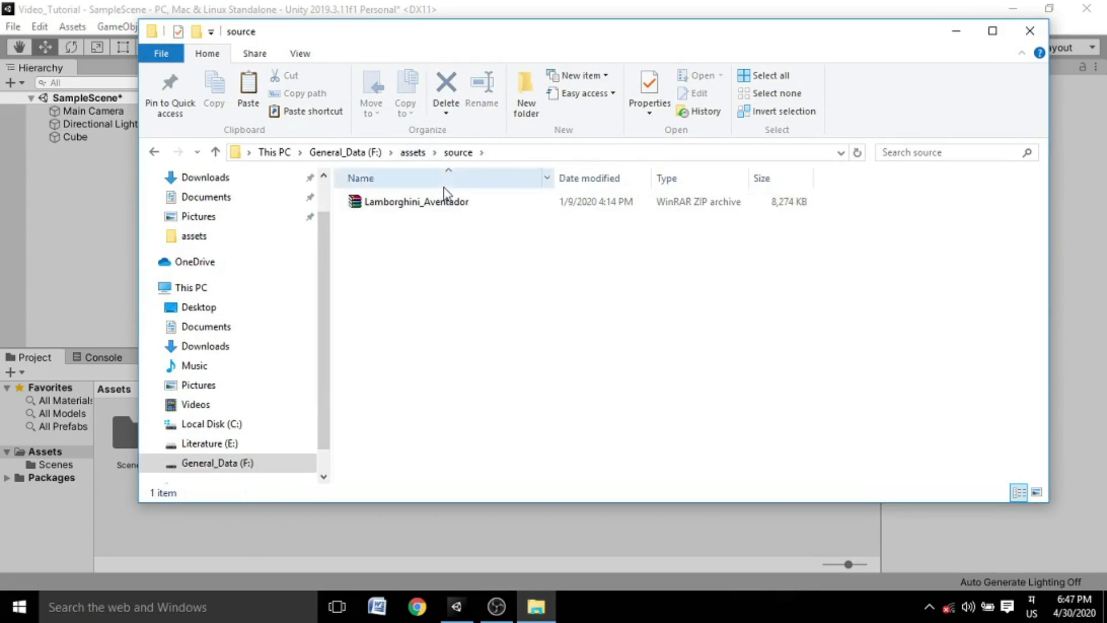
double_click(417, 201)
left_click_drag(500, 184, 743, 196)
left_click_drag(538, 436, 819, 213)
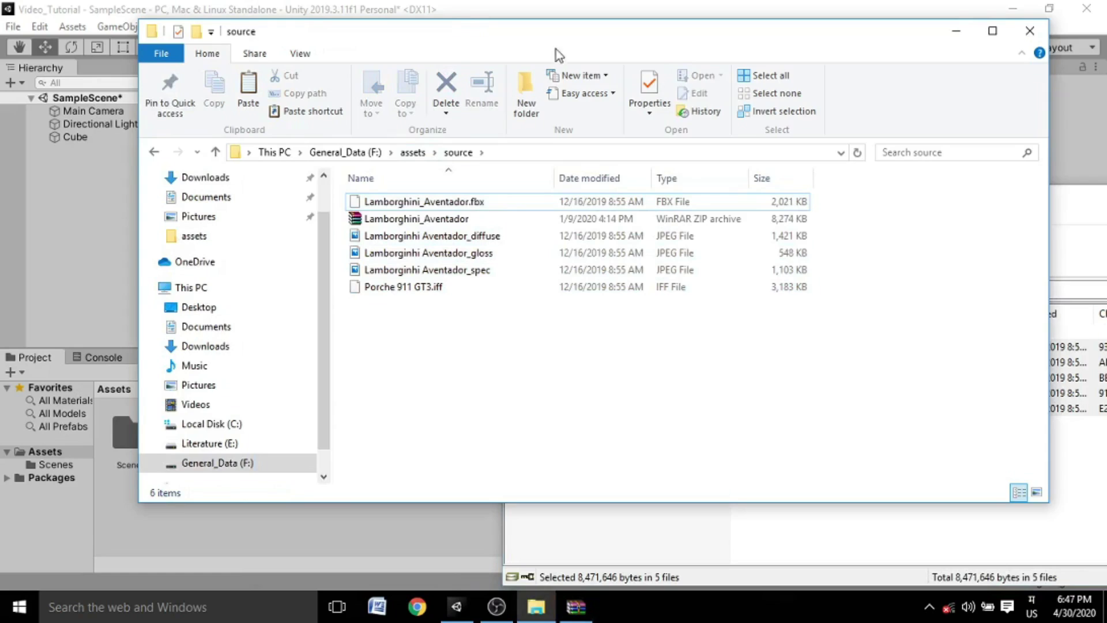
- Import Lamborghini_Aventador.fbx from the source folder into the Unity project's Assets folder
left_click_drag(556, 50, 824, 64)
left_click(732, 217)
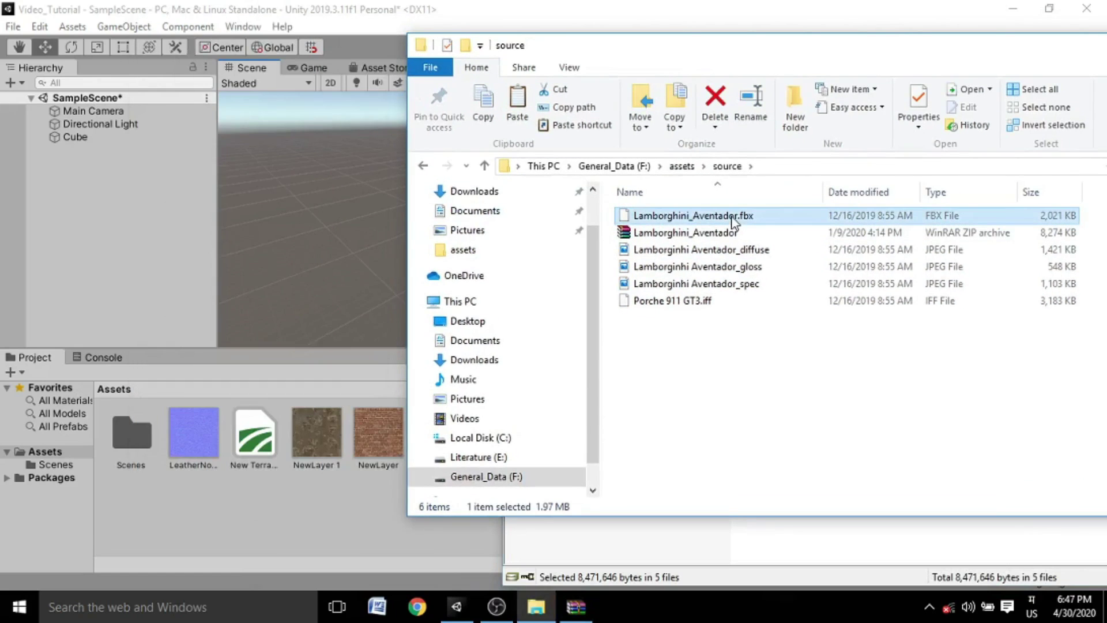
left_click_drag(781, 220, 354, 475)
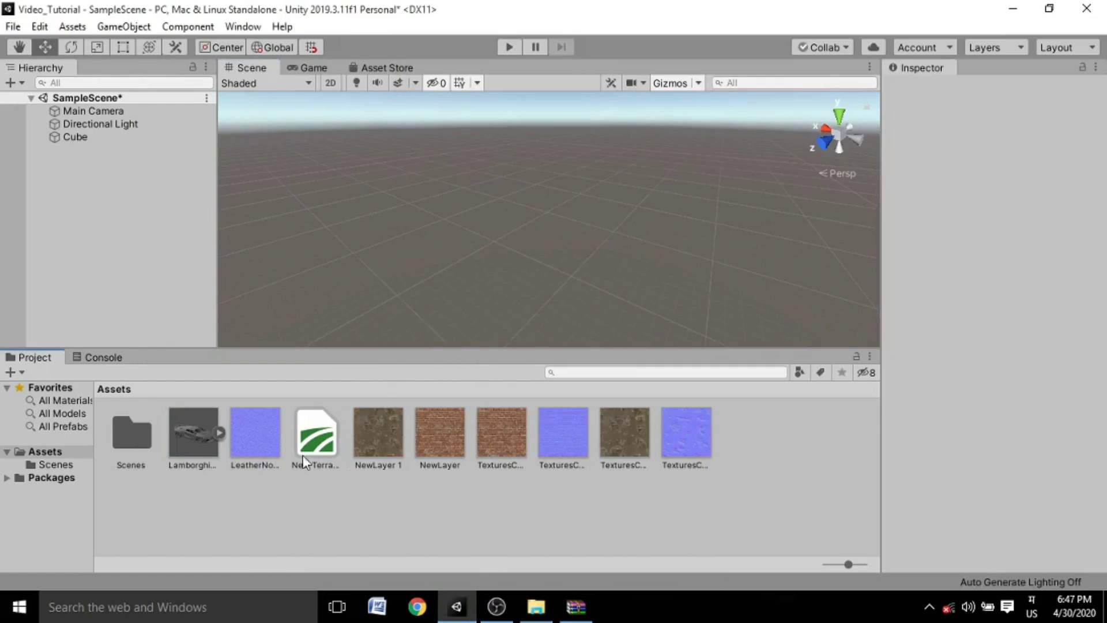
- Place the imported Lamborghini_Aventador model in the scene and focus the view on it
mouse_move(214, 449)
left_mouse_down()
mouse_move(210, 390)
mouse_move(339, 289)
mouse_move(204, 446)
left_mouse_up()
left_click(194, 438)
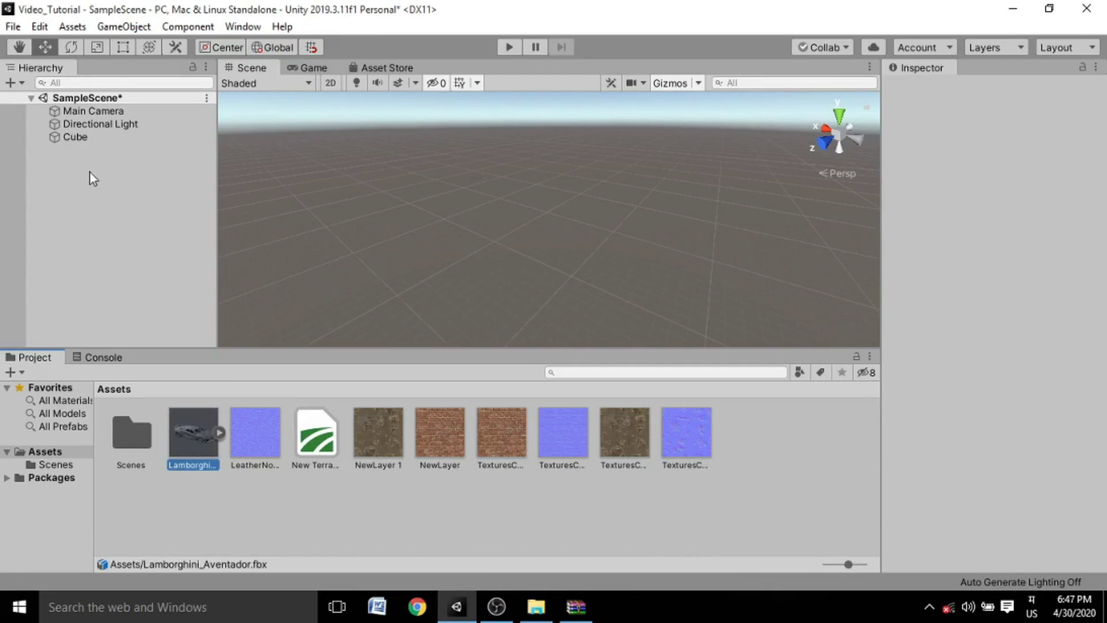
left_click_drag(189, 441, 531, 214)
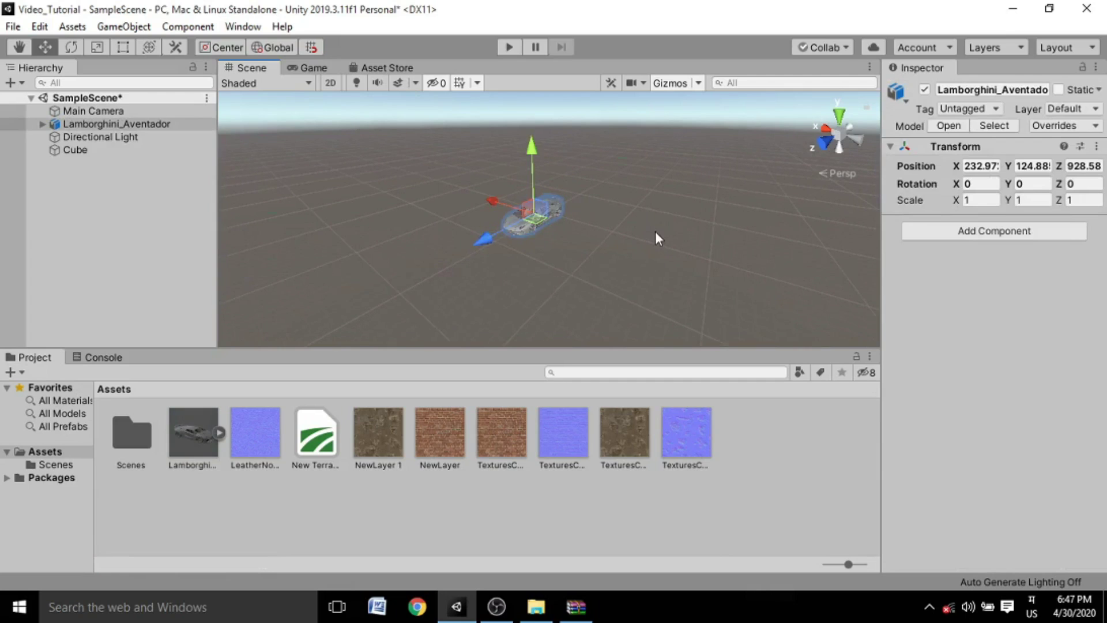
key("f")
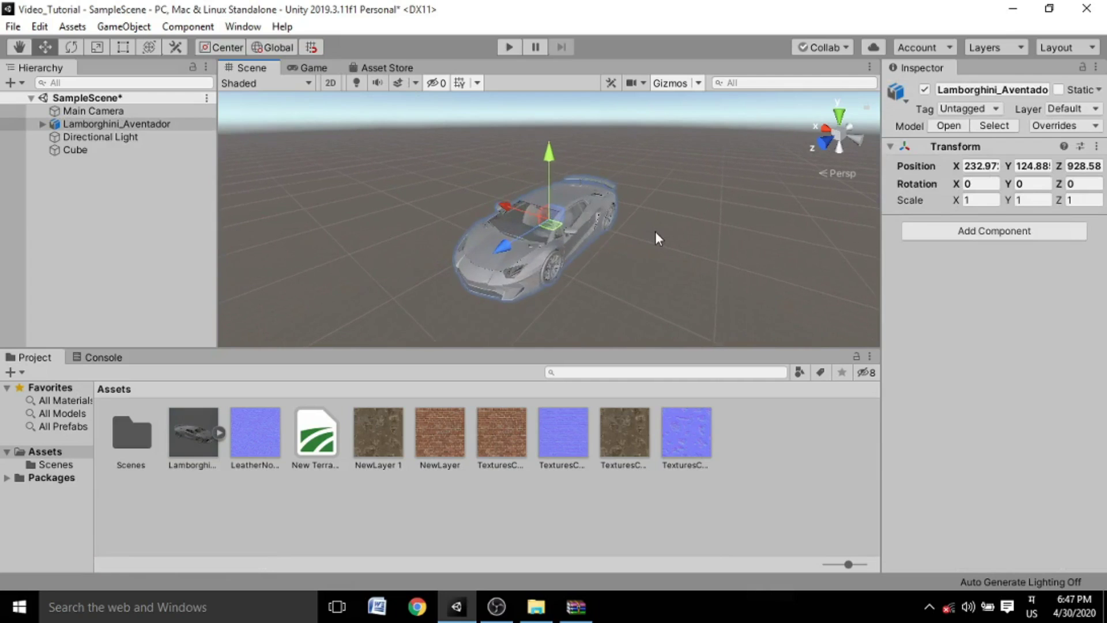
left_click_drag(748, 251, 679, 237, "alt")
scroll(672, 216, "up", 4)
scroll(702, 267, "down", 4)
scroll(667, 270, "up", 4)
left_click_drag(476, 253, 626, 248, "alt")
scroll(667, 270, "down", 4)
- Bring up the WinRAR window of Lamborghini_Aventador.zip and close it
left_click(544, 613)
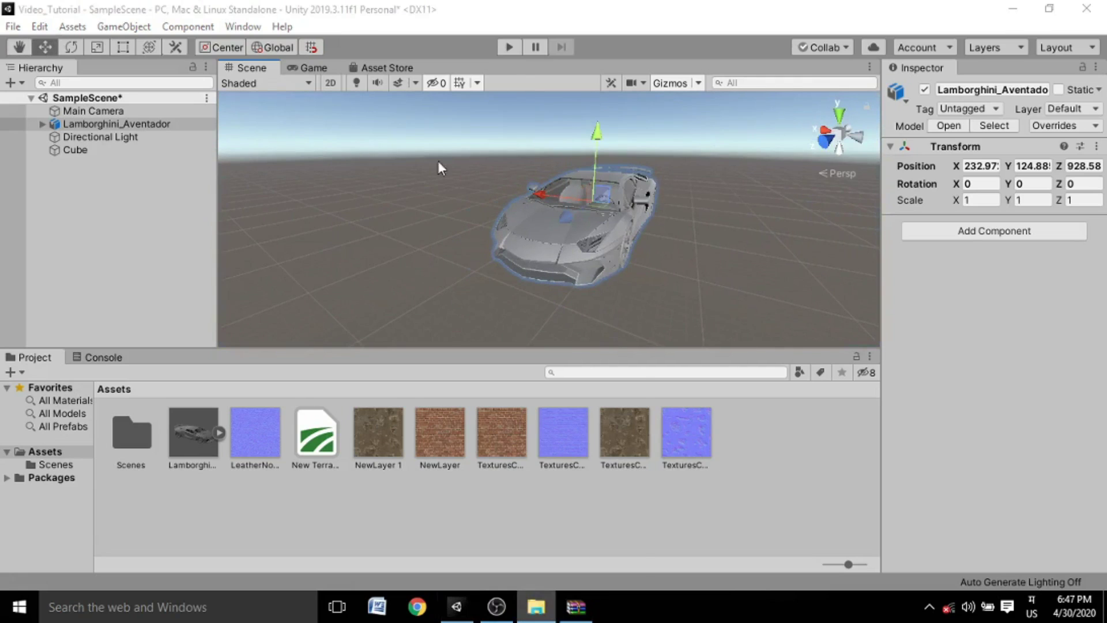
right_click(545, 611)
left_click(577, 607)
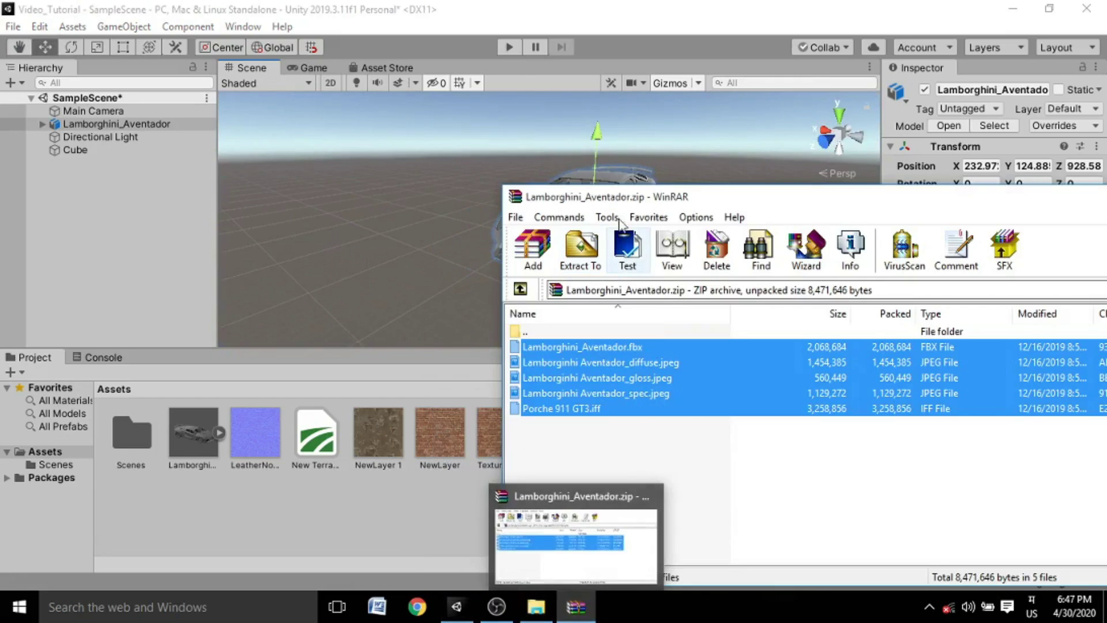
left_click_drag(975, 196, 763, 192)
left_click(1089, 195)
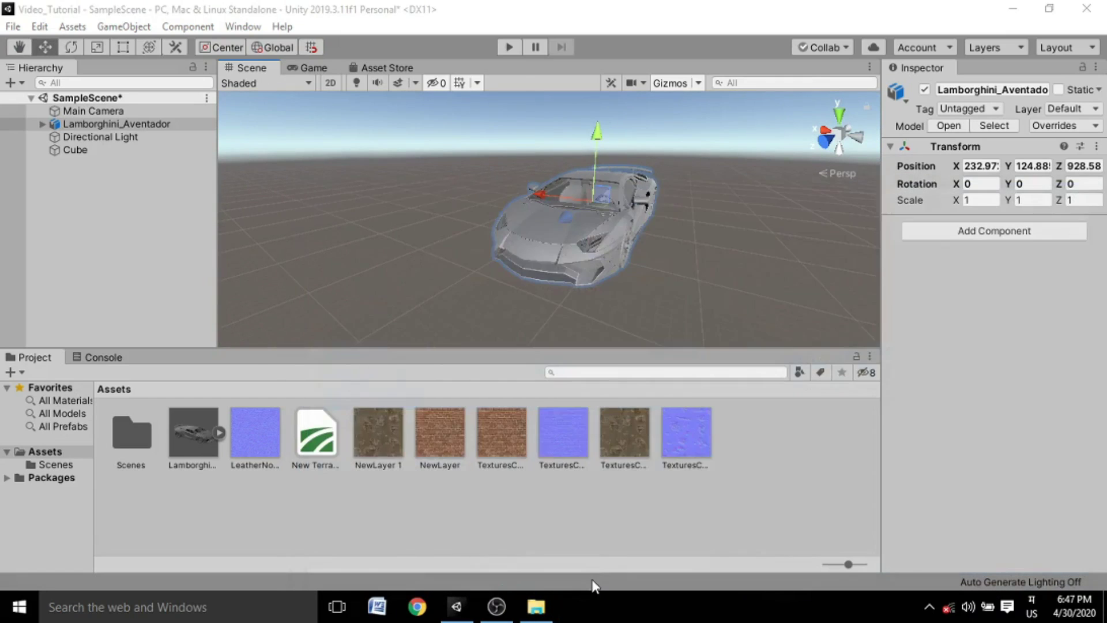
- Import the Lamborginhi Aventador_diffuse, _gloss and _spec JPEGs from the source folder in File Explorer into the Unity project's Assets folder
left_click(536, 607)
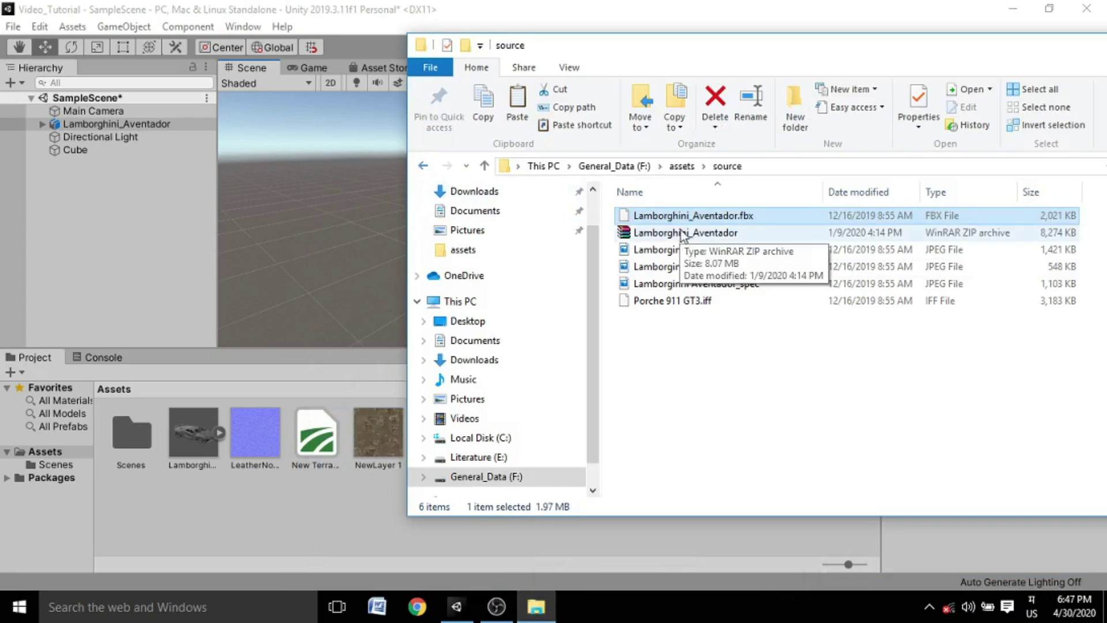
left_click(640, 285)
left_click(715, 269, "ctrl")
left_click(715, 250, "ctrl")
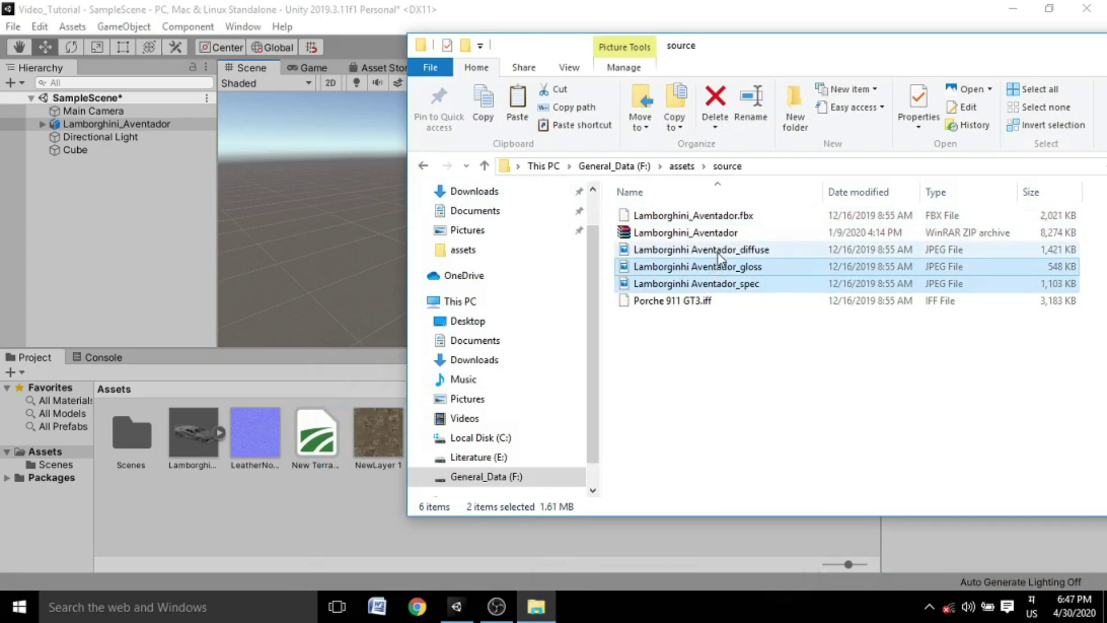
left_click_drag(669, 52, 801, 58)
left_click_drag(828, 254, 434, 503)
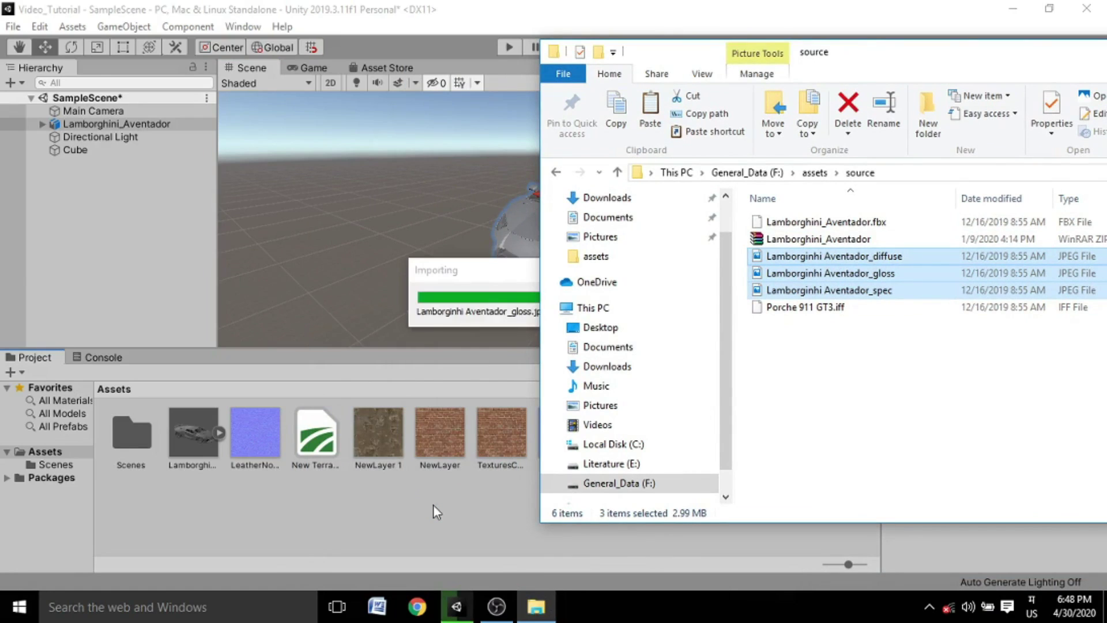
left_click(454, 508)
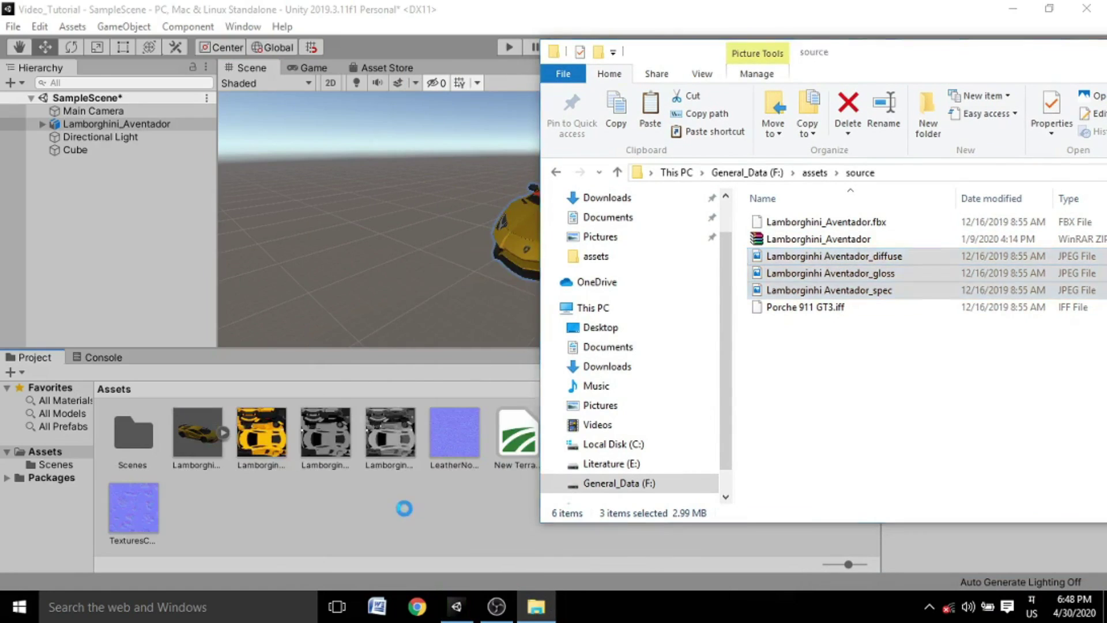
- Enlarge the preview of the Lamborginhi Aventador_diffuse texture and examine the car in the scene
left_click(271, 461)
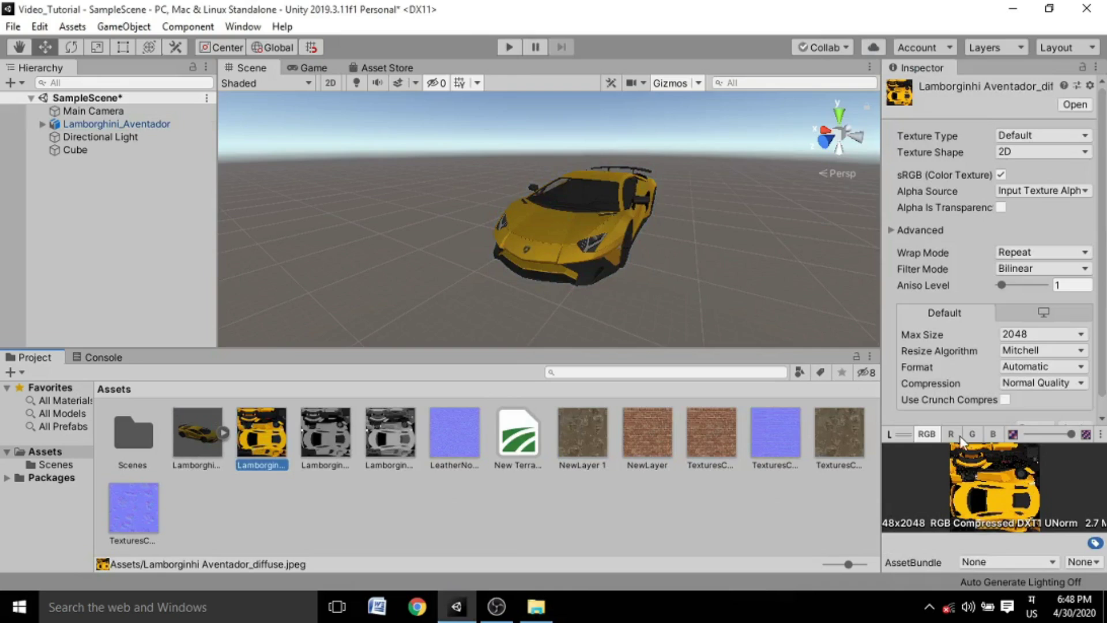
left_click_drag(891, 429, 890, 372)
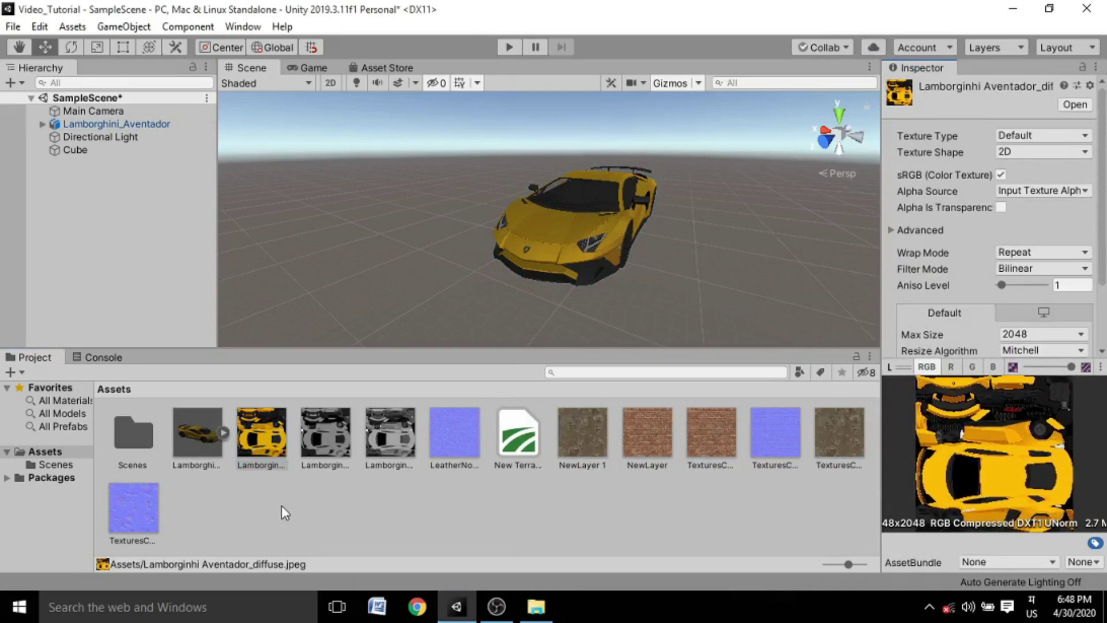
right_click(281, 505)
left_click(203, 428)
scroll(613, 303, "up", 10)
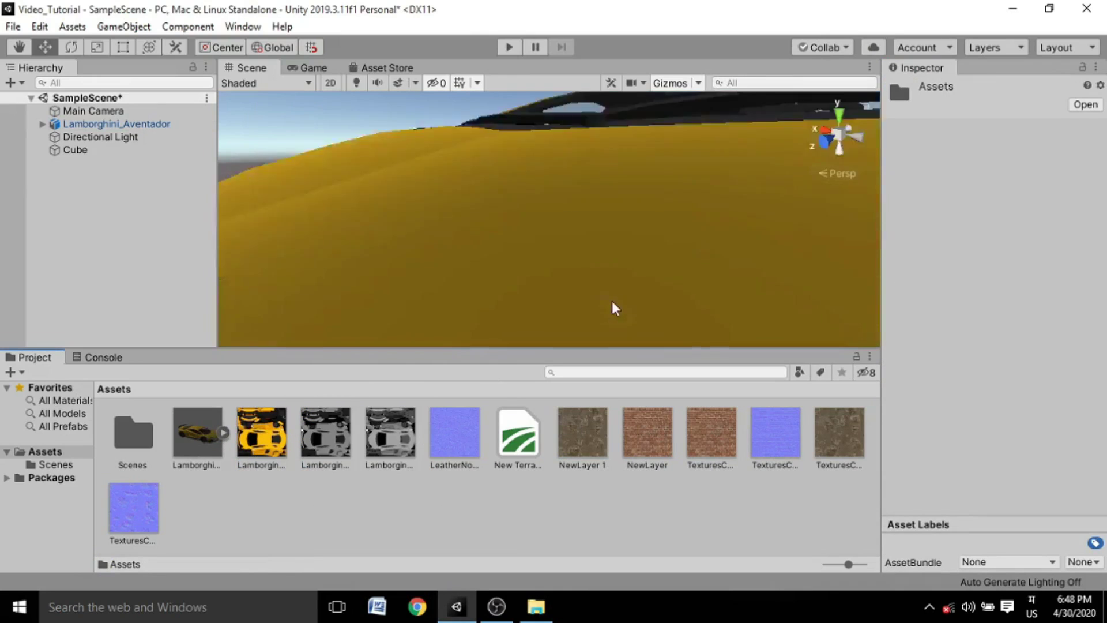
scroll(628, 251, "down", 8)
left_click_drag(598, 242, 572, 232, "alt")
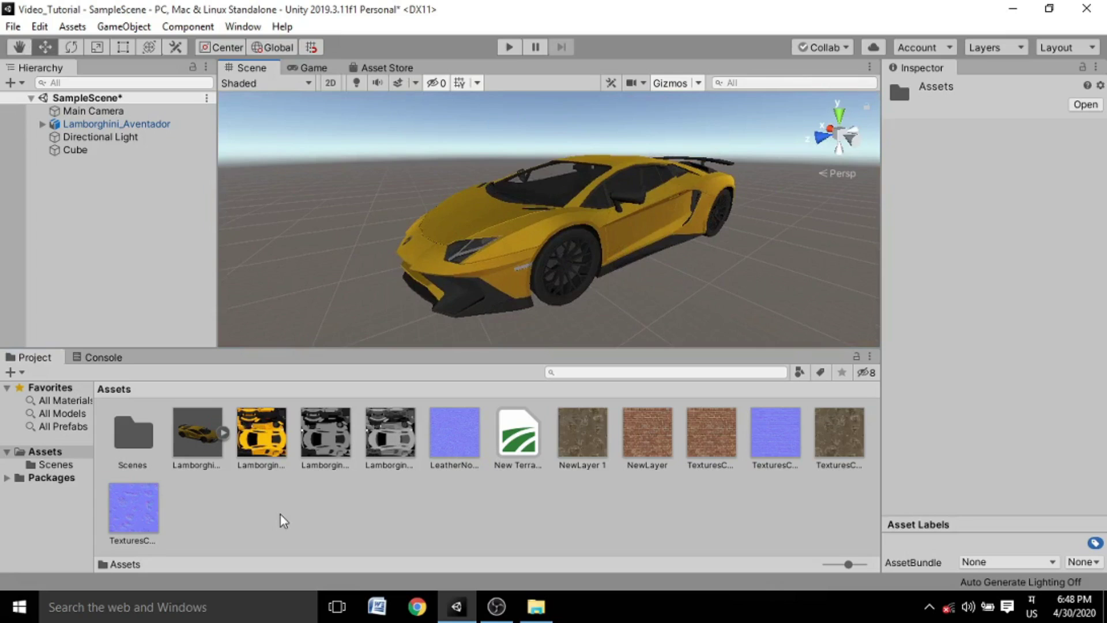
- Create a material in the Assets folder and name it Lamborghini
right_click(247, 511)
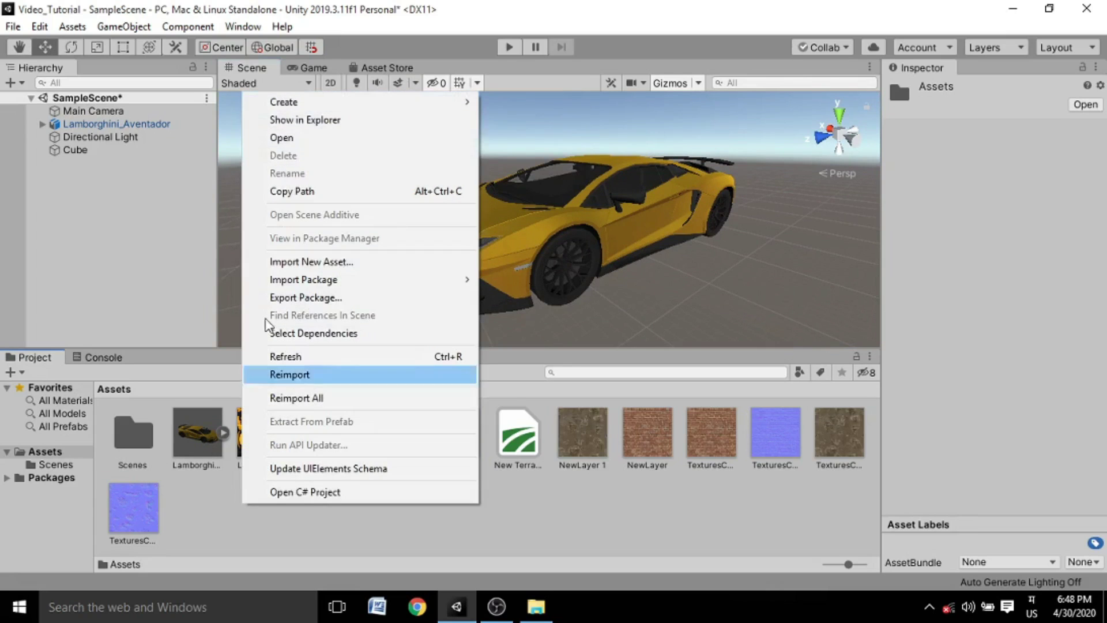
mouse_move(381, 109)
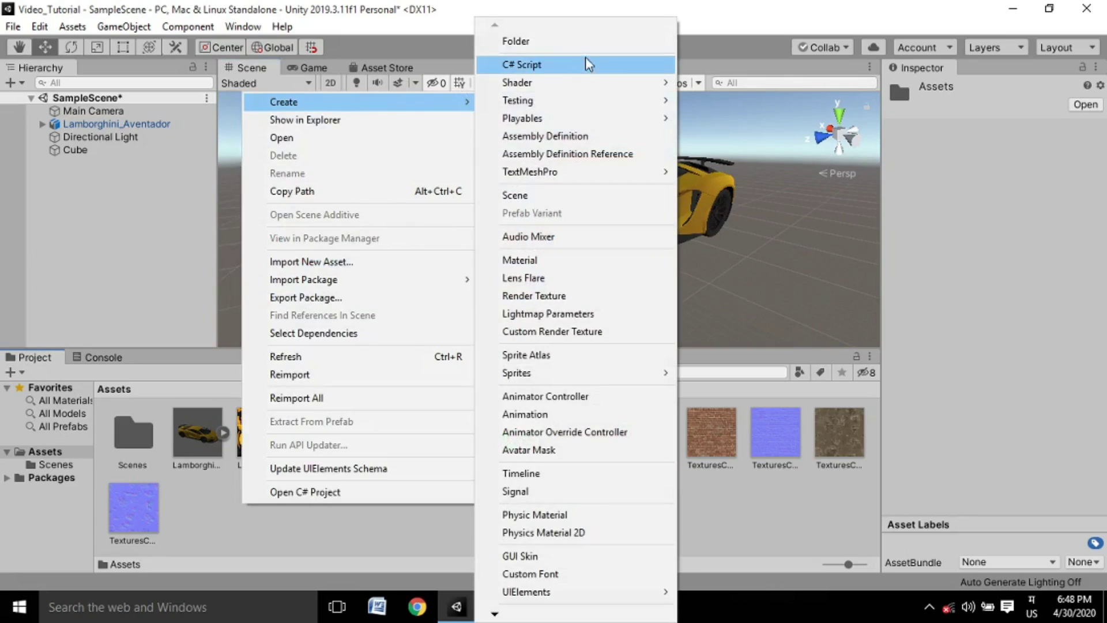
left_click(520, 261)
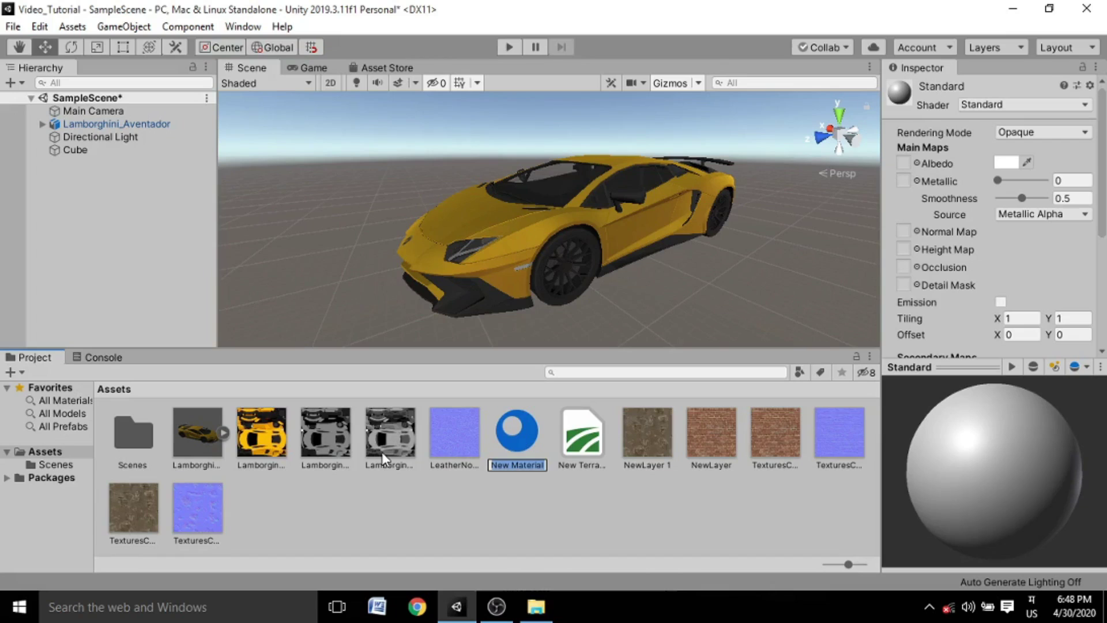
type("Ca")
key("BackSpace")
key("BackSpace")
type("Lamborghini")
key("Return")
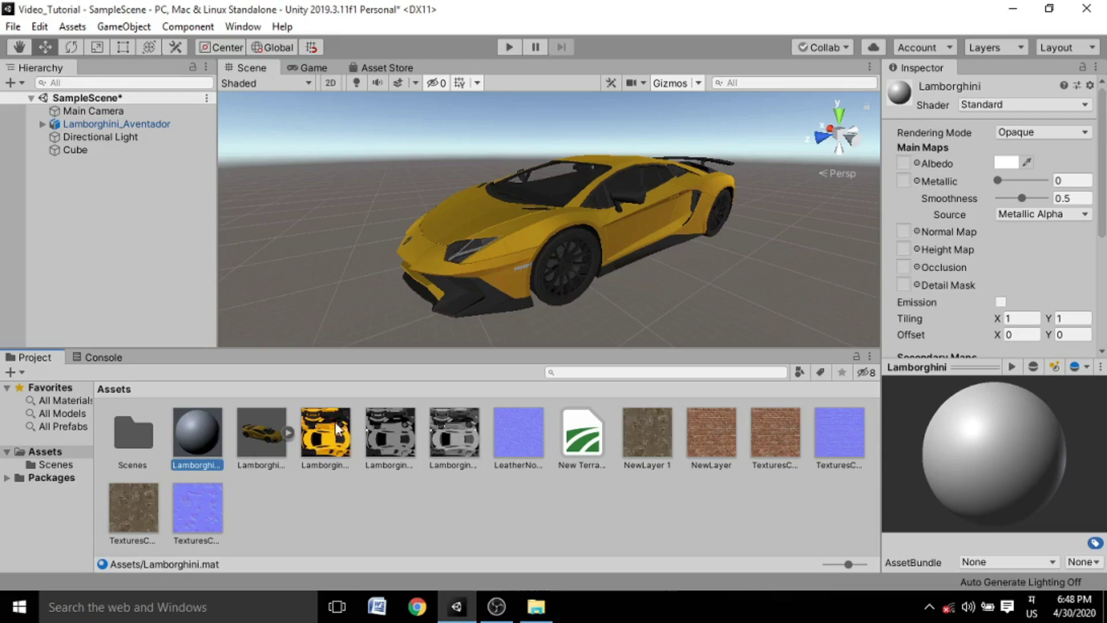
- Assign the Lamborginhi Aventador_diffuse texture as the Lamborghini material's Albedo map and apply the material to the car in the scene
left_click_drag(337, 430, 904, 163)
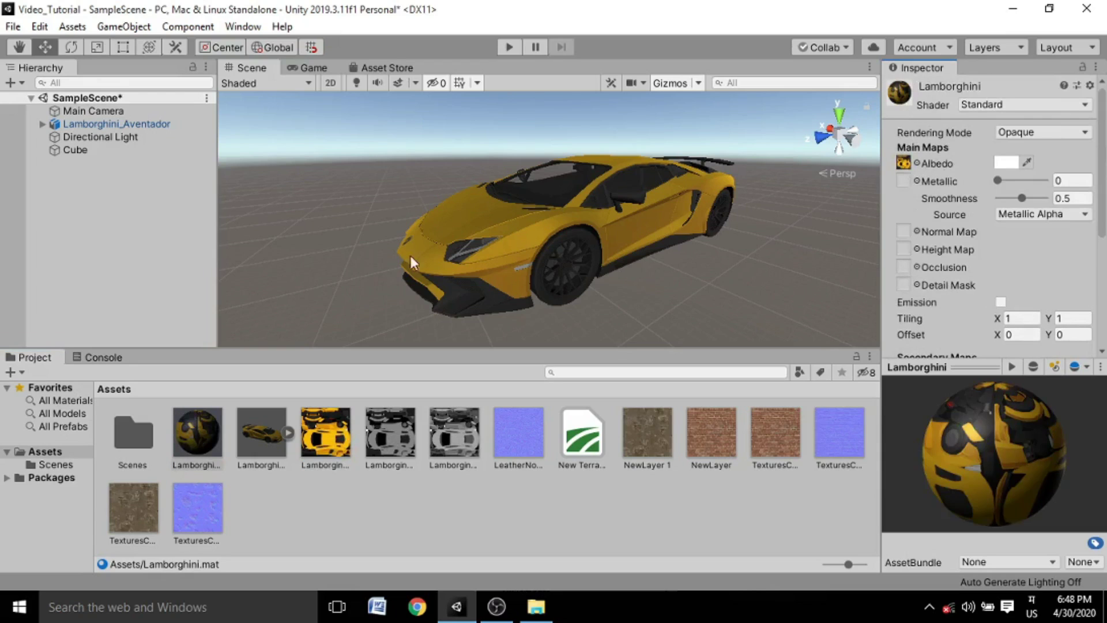
left_click_drag(197, 433, 471, 215)
scroll(706, 245, "up", 6)
scroll(705, 240, "down", 7)
left_click_drag(705, 239, 573, 223, "alt")
scroll(601, 243, "up", 5)
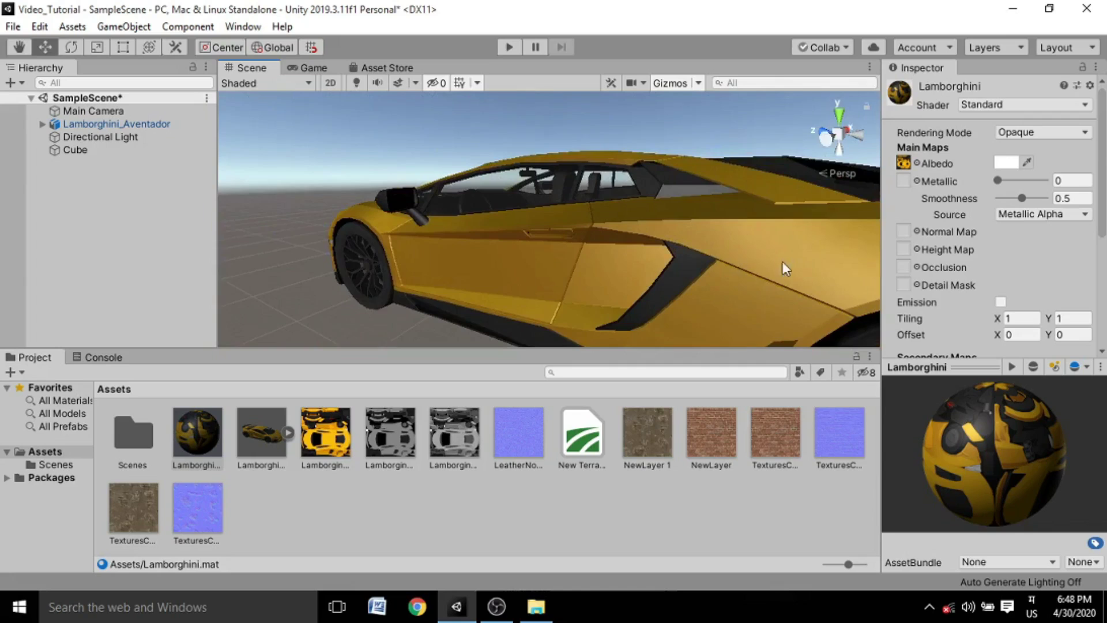
left_click_drag(782, 261, 617, 253, "alt")
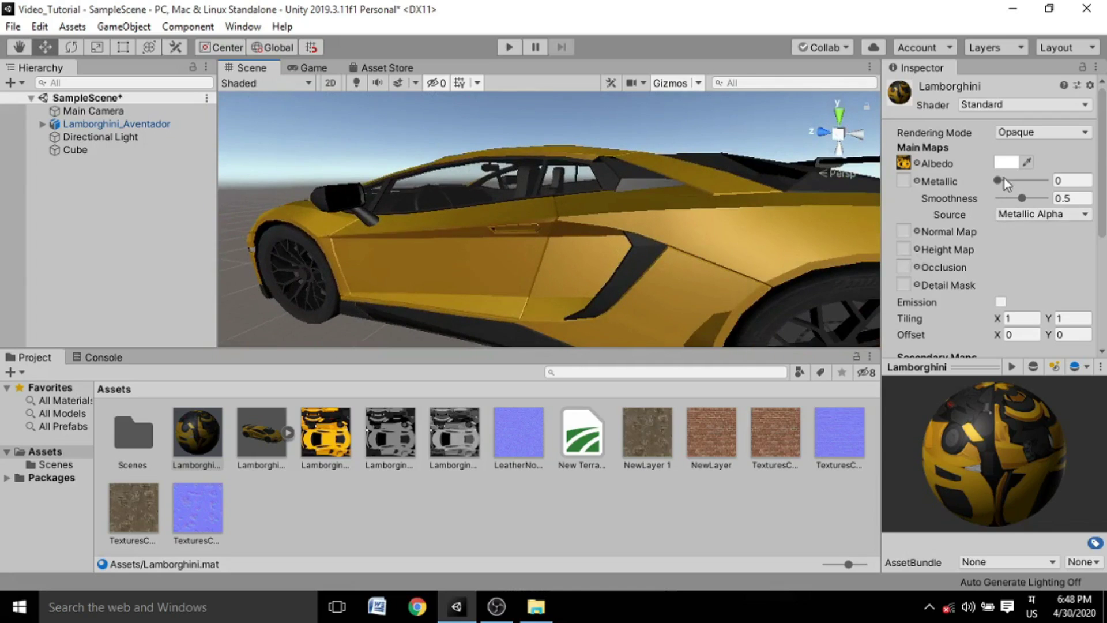
- Set the Lamborghini material's Metallic to 0.09 and Smoothness to 0.55, checking the car's body from several angles
left_click_drag(999, 181, 1055, 198)
scroll(577, 205, "down", 8)
right_click_drag(555, 199, 586, 193)
scroll(614, 202, "up", 5)
scroll(611, 203, "down", 8)
scroll(638, 193, "up", 5)
left_click_drag(588, 197, 863, 210, "alt")
left_click_drag(1045, 197, 1002, 180)
scroll(639, 184, "down", 3)
left_click_drag(639, 184, 777, 202, "alt")
scroll(777, 201, "up", 8)
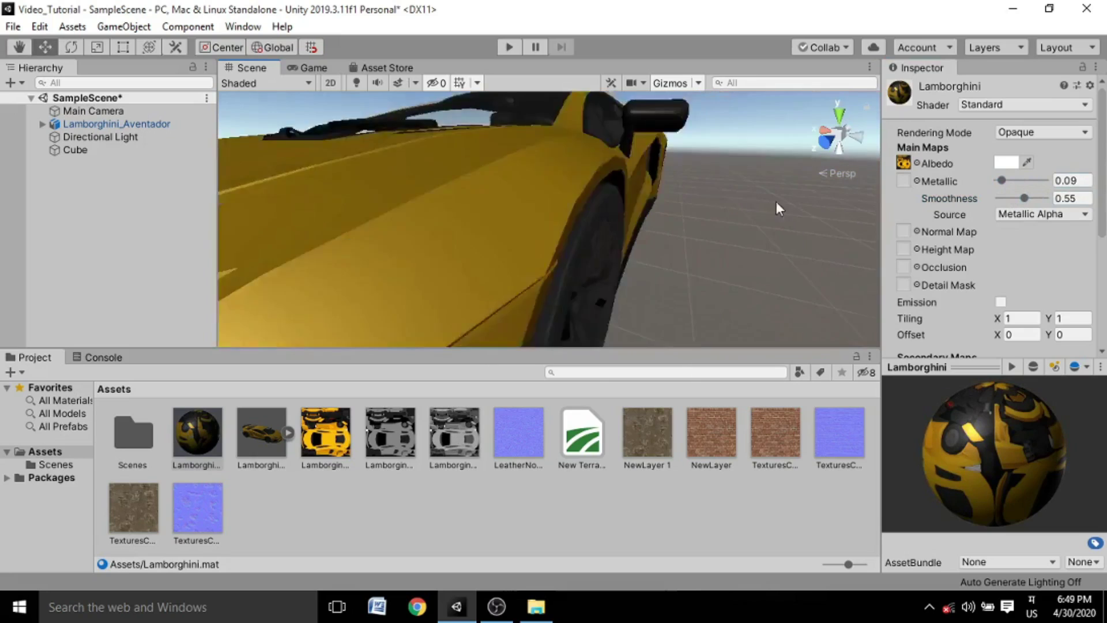
scroll(750, 192, "down", 9)
scroll(709, 170, "up", 1)
left_click(706, 168)
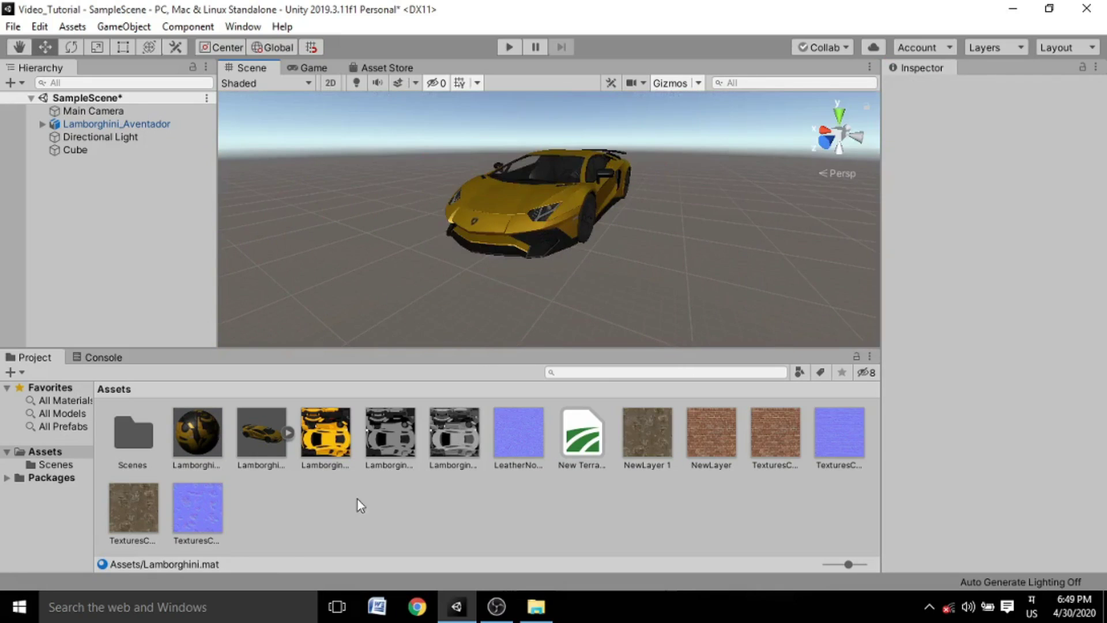
- Examine the gloss and spec textures of the car and view the car model from its side
left_click(390, 434)
left_click(469, 434)
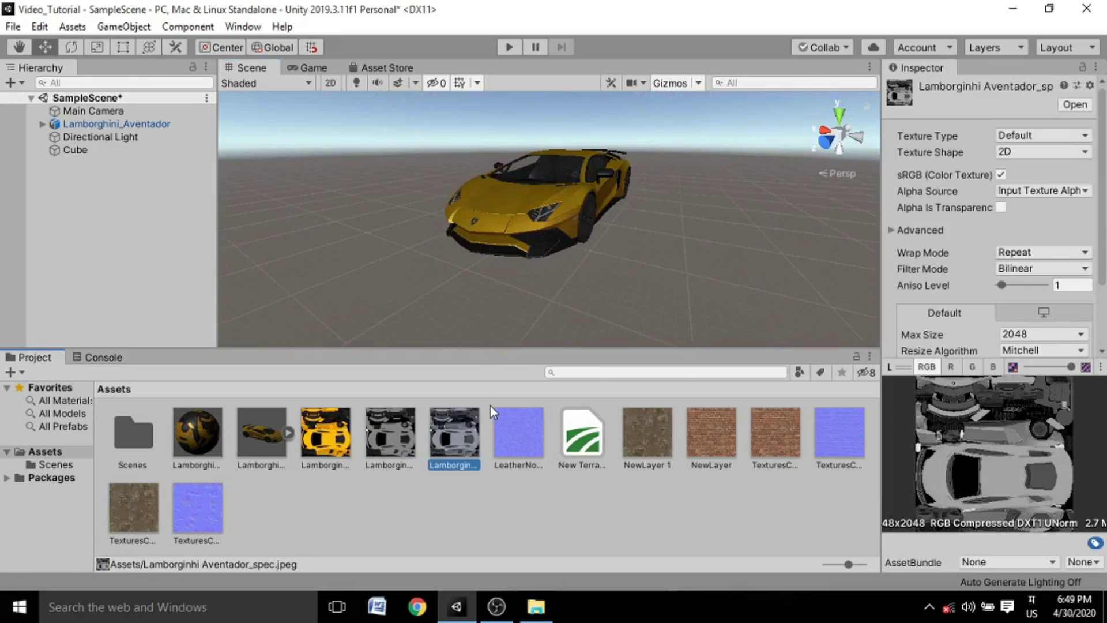
left_click(442, 542)
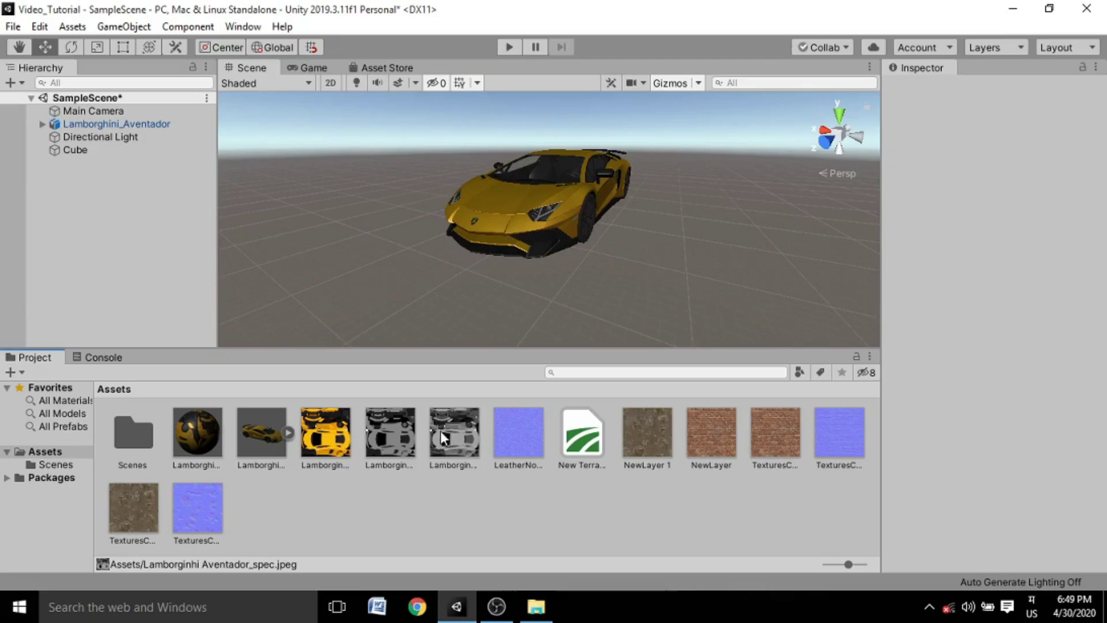
scroll(528, 185, "down", 3)
scroll(528, 186, "up", 5)
left_click_drag(528, 190, 461, 219, "alt")
scroll(444, 178, "up", 4)
scroll(455, 196, "down", 4)
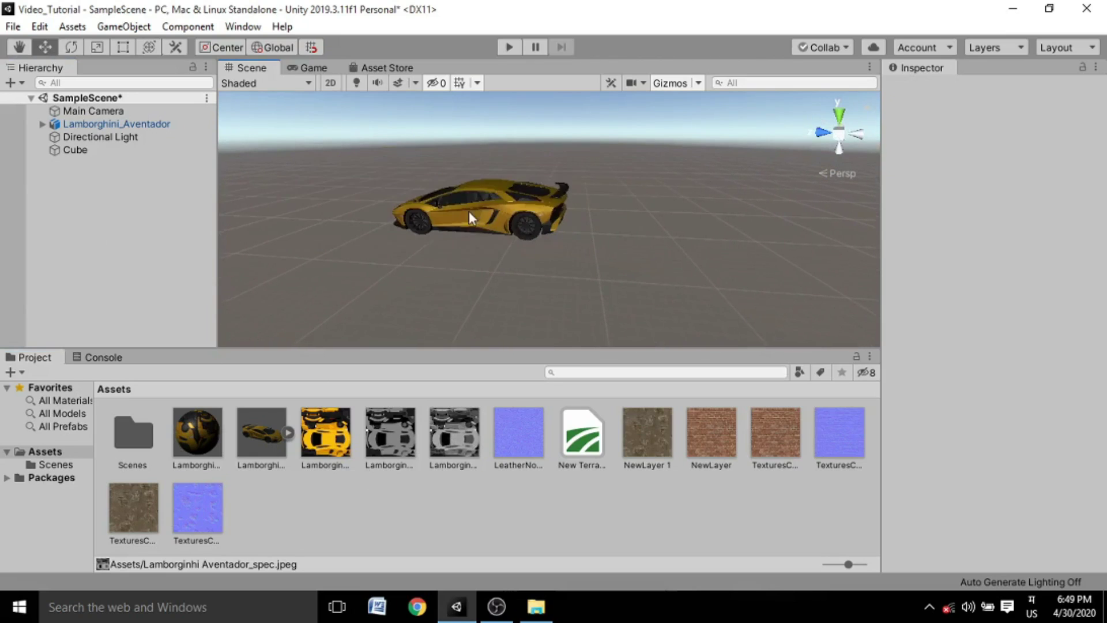
middle_click_drag(469, 211, 497, 199)
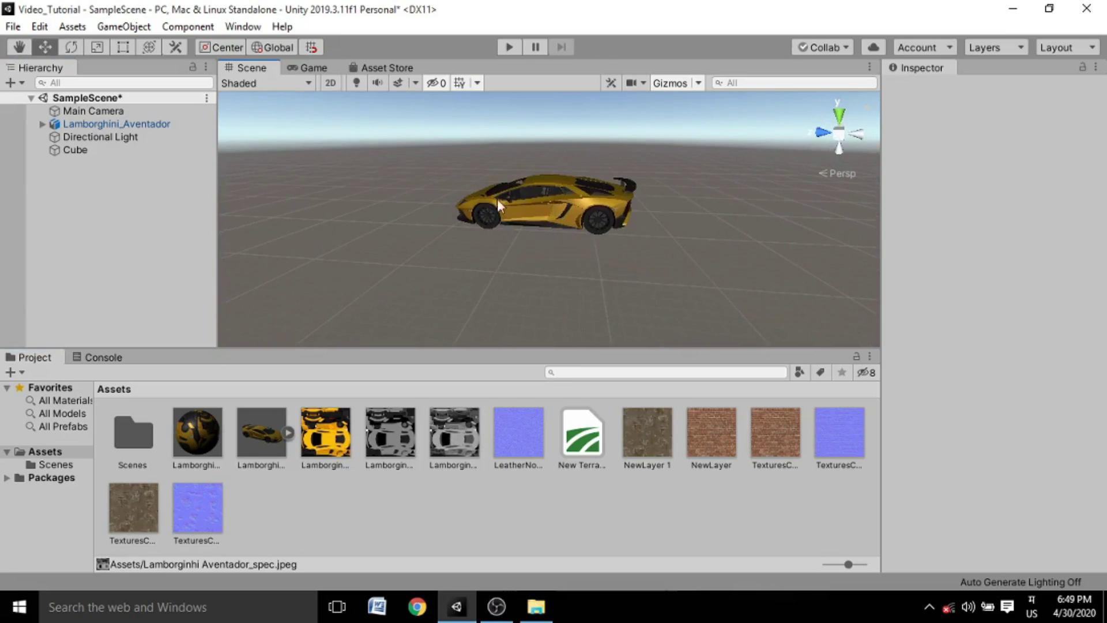
- Lower the Lamborghini_Aventador object slightly in the scene to a Y position of about 124.69
left_click(112, 123)
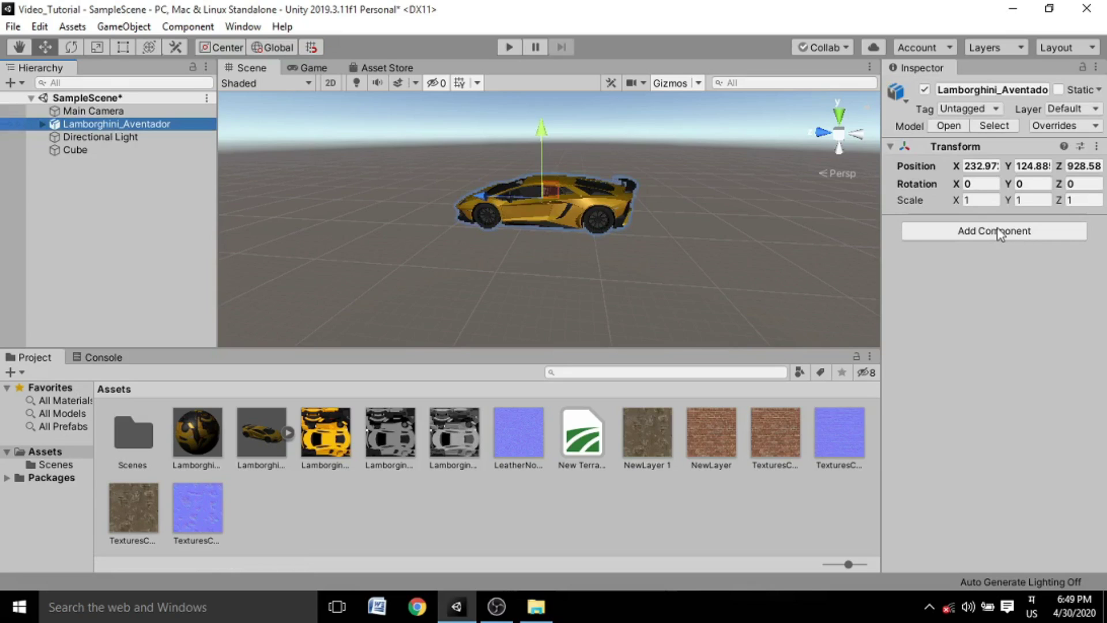
left_click_drag(543, 128, 527, 153)
left_click(102, 124)
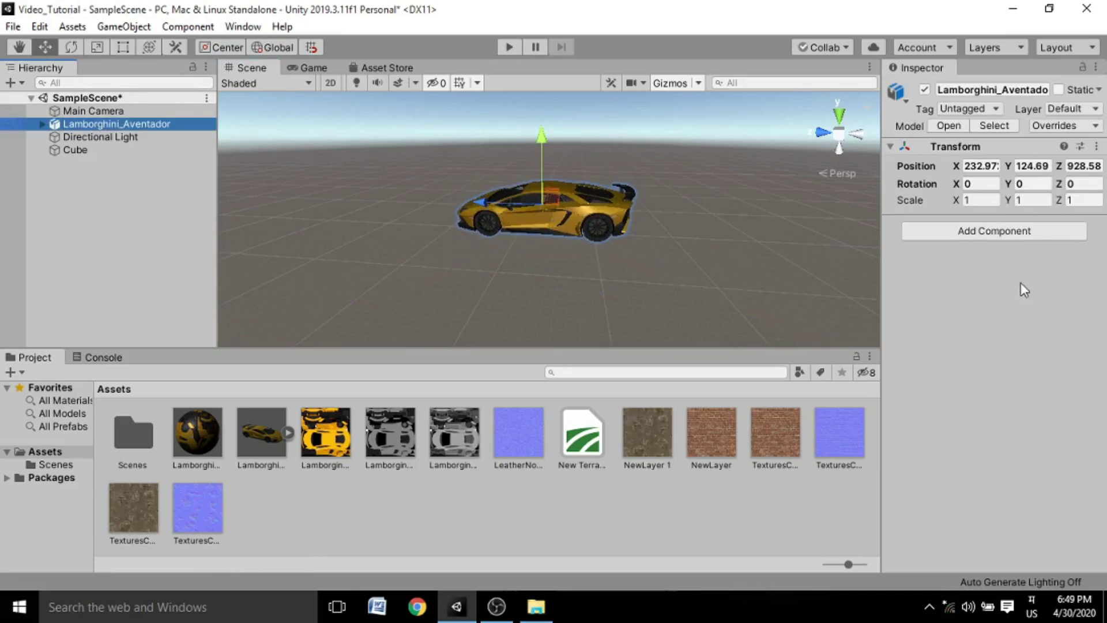
- Add a Rigidbody component to the Lamborghini_Aventador object
left_click(1004, 233)
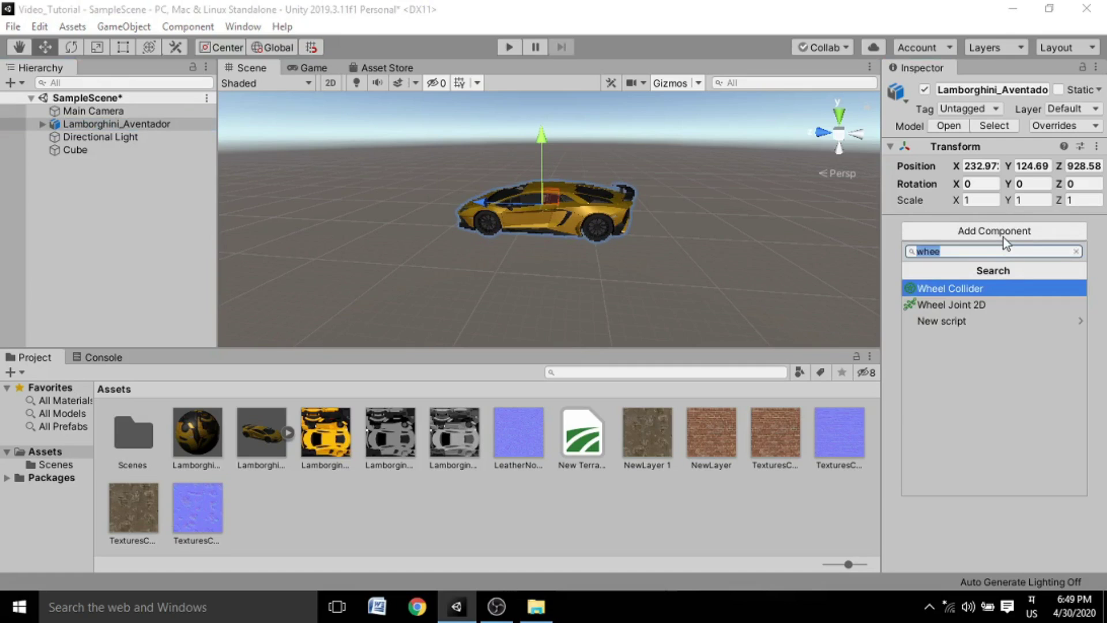
key("BackSpace")
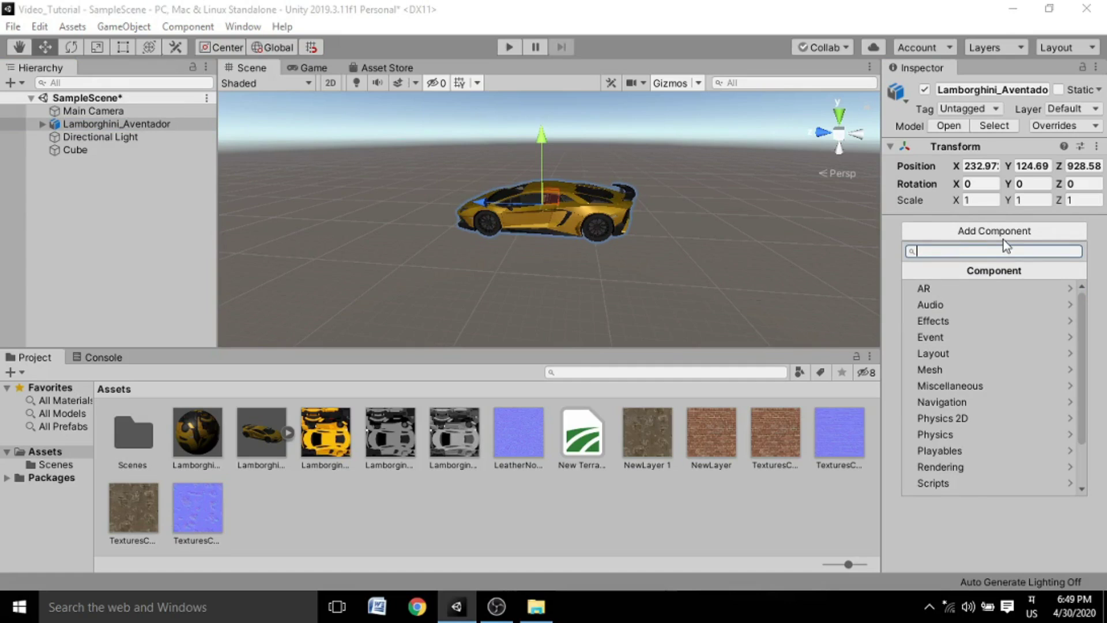
type("rigind")
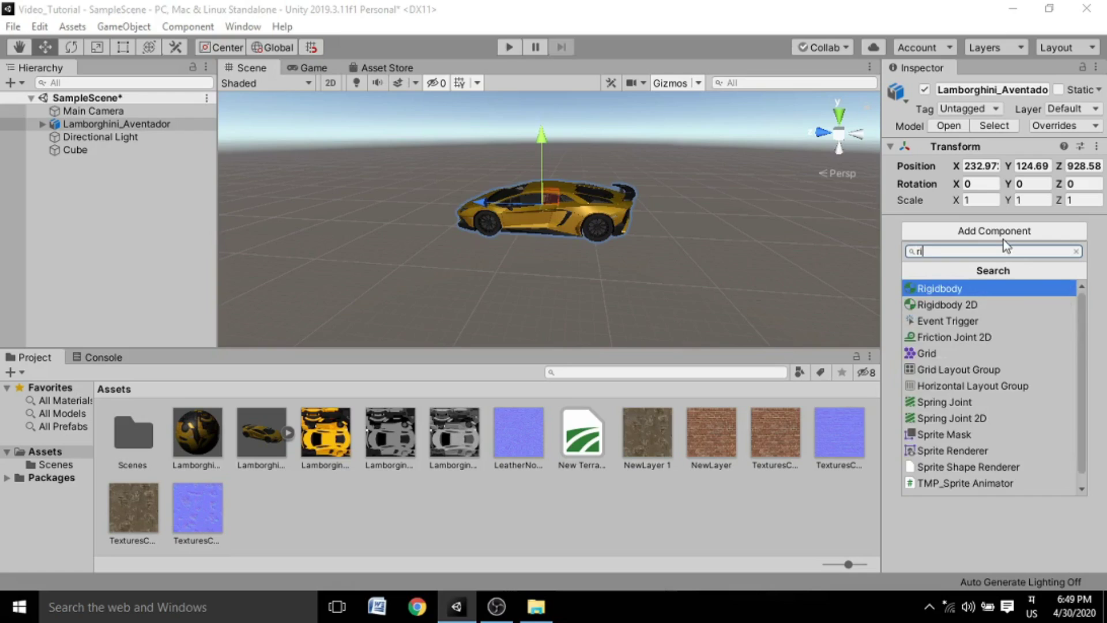
key("BackSpace")
key("BackSpace")
key("BackSpace")
key("BackSpace")
left_click(968, 290)
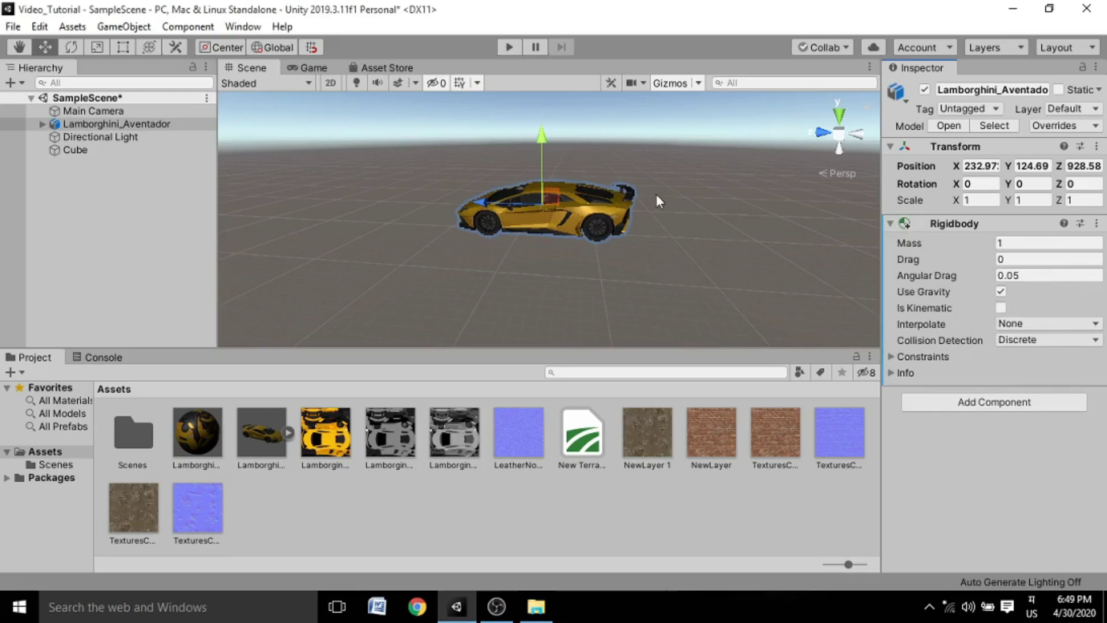
scroll(600, 167, "up", 3)
scroll(501, 205, "down", 2)
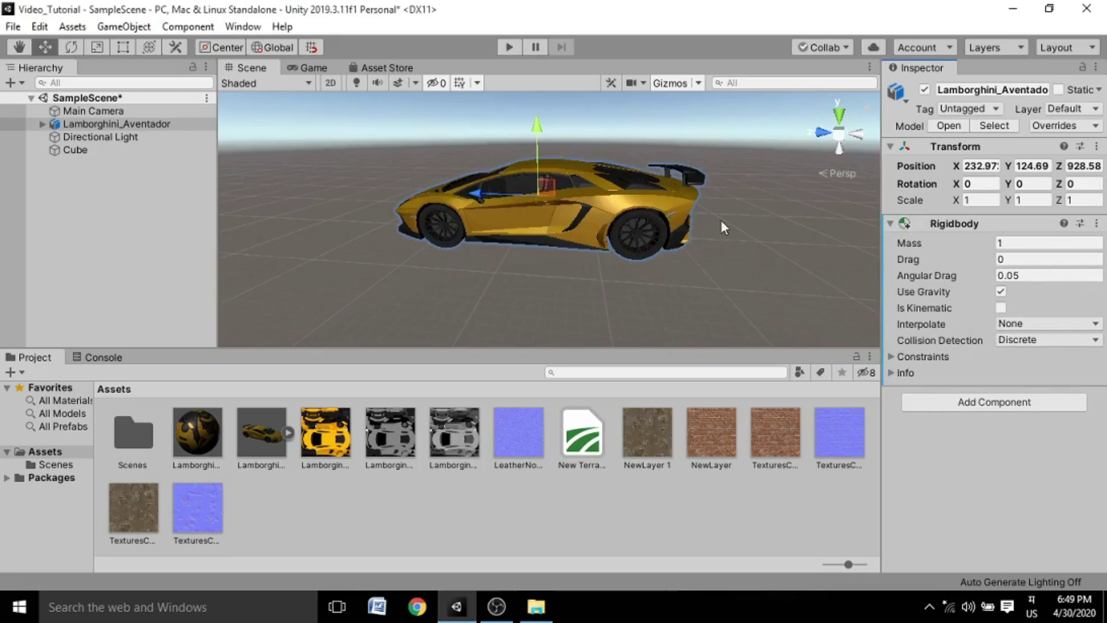
scroll(692, 216, "down", 1)
- Select the Main Camera and move it along the X axis to position 307
left_click(104, 111)
scroll(464, 210, "down", 2)
left_click_drag(419, 202, 714, 190, "alt")
scroll(611, 183, "down", 2)
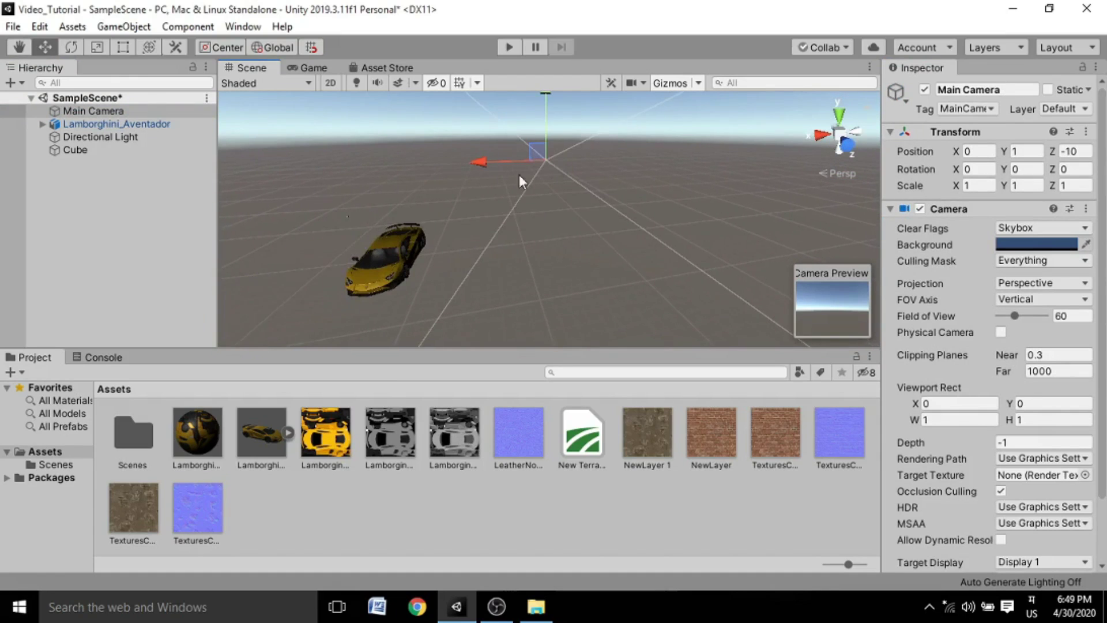
left_click_drag(504, 164, 413, 163)
left_click_drag(415, 176, 525, 210, "alt")
- Align the Main Camera with a scene view looking down on the car, and display the camera's image in the Game view
scroll(718, 231, "up", 4)
middle_click_drag(718, 231, 671, 201)
left_click_drag(671, 201, 659, 221, "alt")
scroll(577, 215, "up", 3)
middle_click_drag(659, 220, 675, 192)
scroll(675, 193, "down", 3)
left_click_drag(675, 193, 680, 202, "alt")
mouse_move(680, 202)
middle_mouse_down()
mouse_move(681, 219)
mouse_move(666, 215)
middle_mouse_up()
scroll(581, 200, "up", 1)
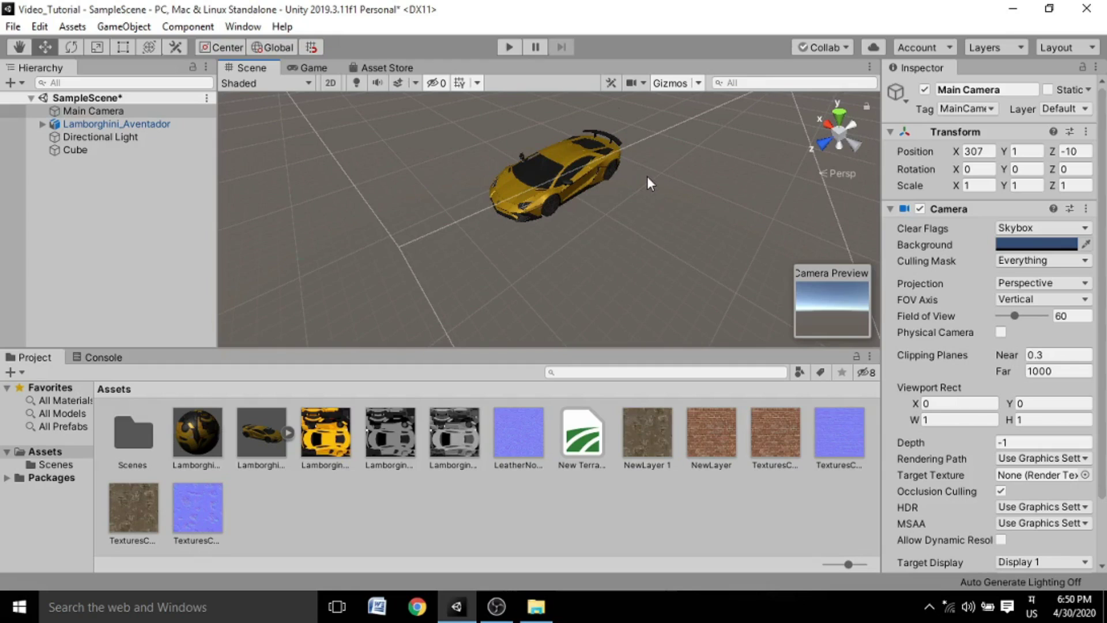
key("ctrl+shift+f")
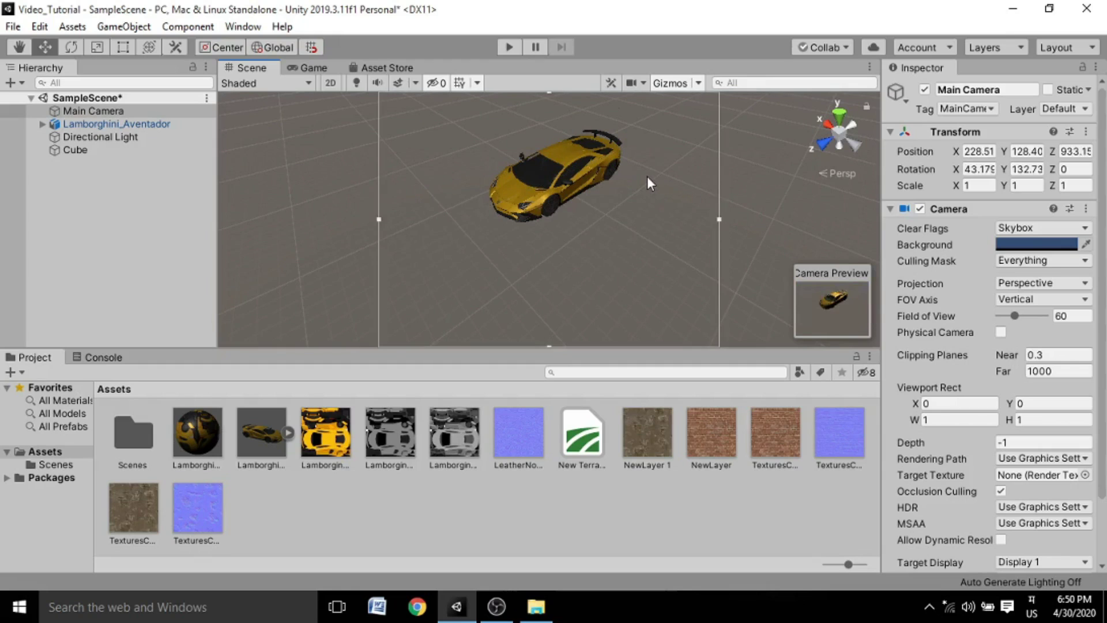
left_click(310, 66)
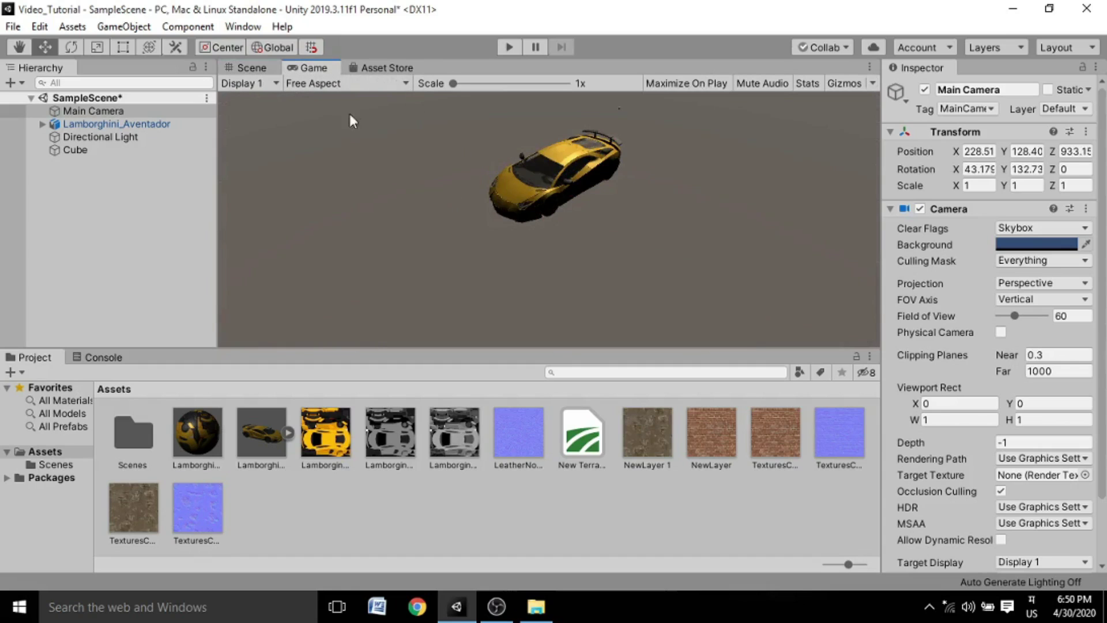
- Run the scene to test how the car behaves with its Rigidbody, and stop the playback
left_click(510, 51)
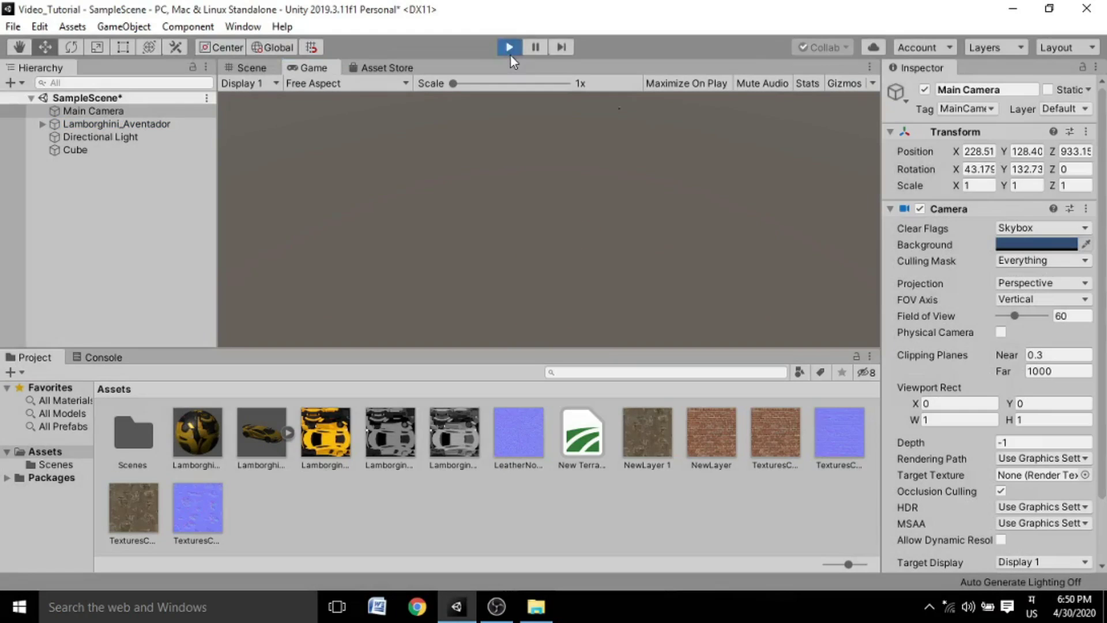
left_click(509, 49)
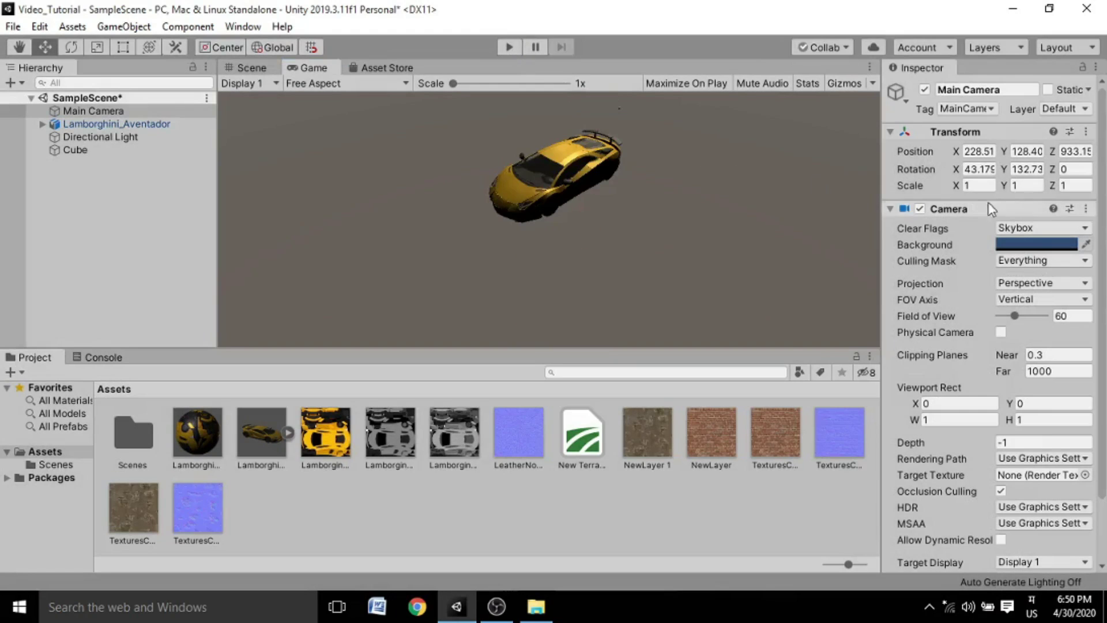
- Remove the Rigidbody component from the Lamborghini_Aventador object and test-run the scene without it
left_click(110, 124)
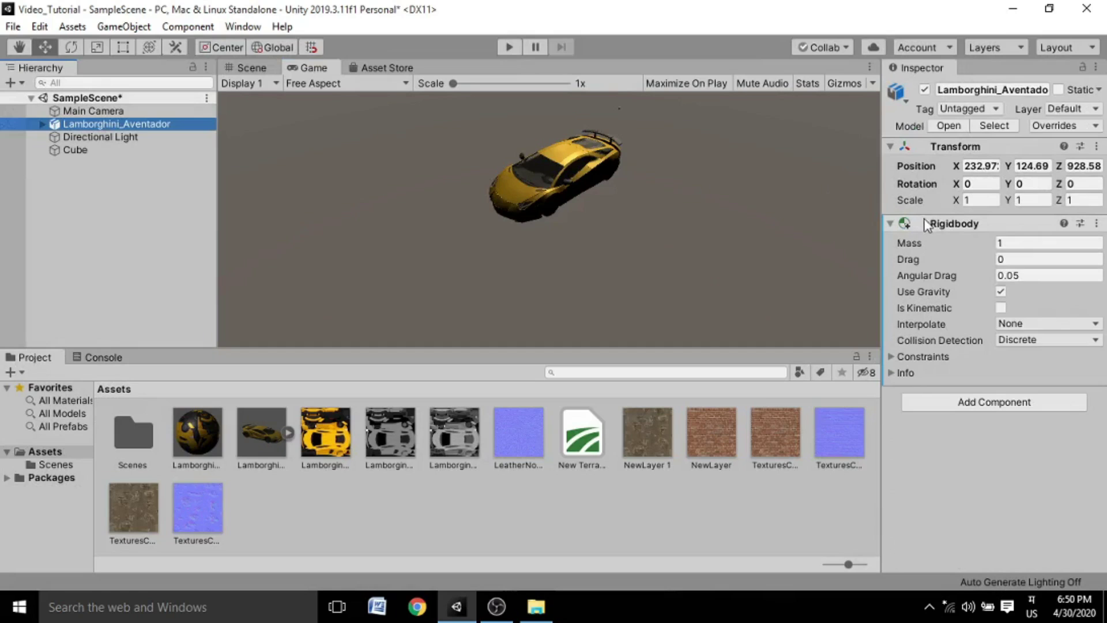
left_click(1096, 223)
left_click(992, 278)
left_click(510, 47)
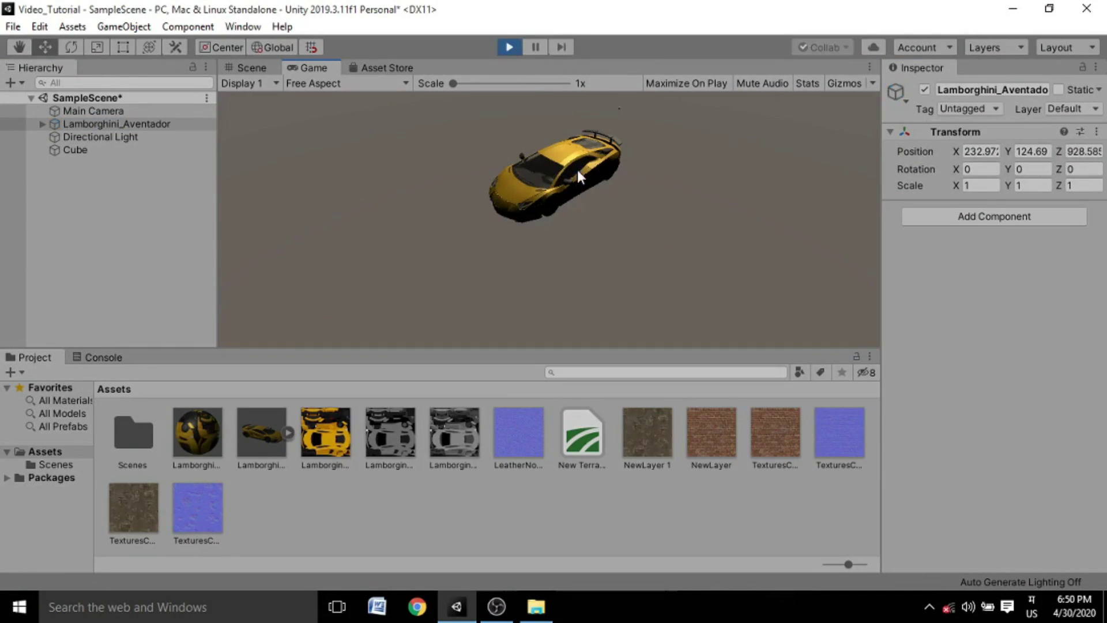
left_click(509, 47)
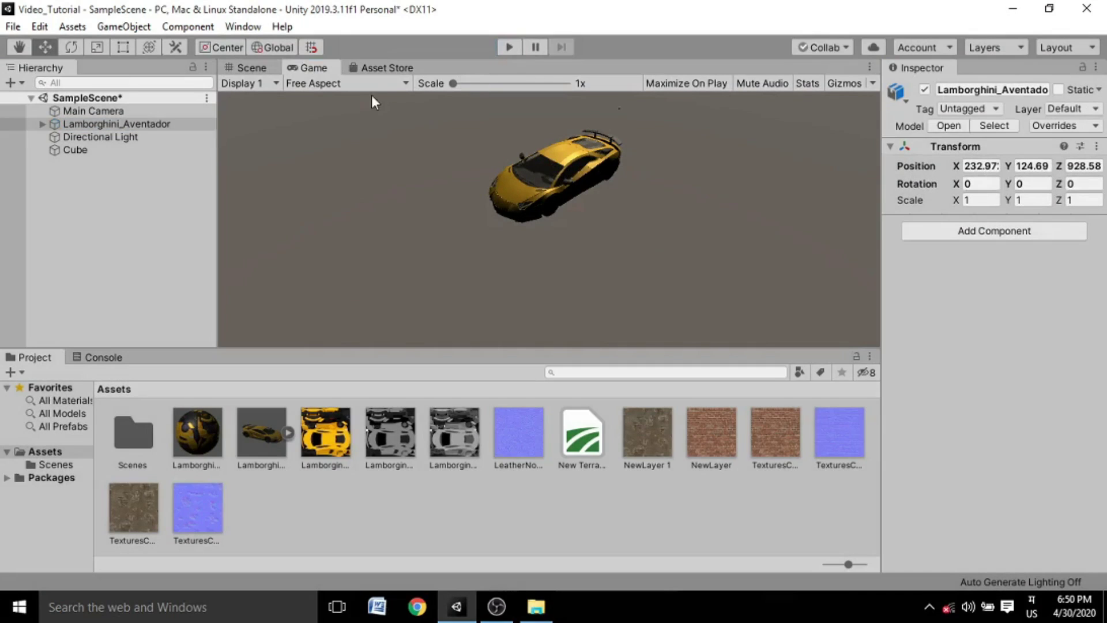
- Return to the Scene view, frame the Lamborghini_Aventador object and add a Rigidbody component to it again
left_click(115, 124)
scroll(574, 178, "up", 10)
scroll(681, 167, "down", 10)
left_click(253, 70)
left_click_drag(656, 168, 595, 187, "alt")
key("f")
left_click(995, 231)
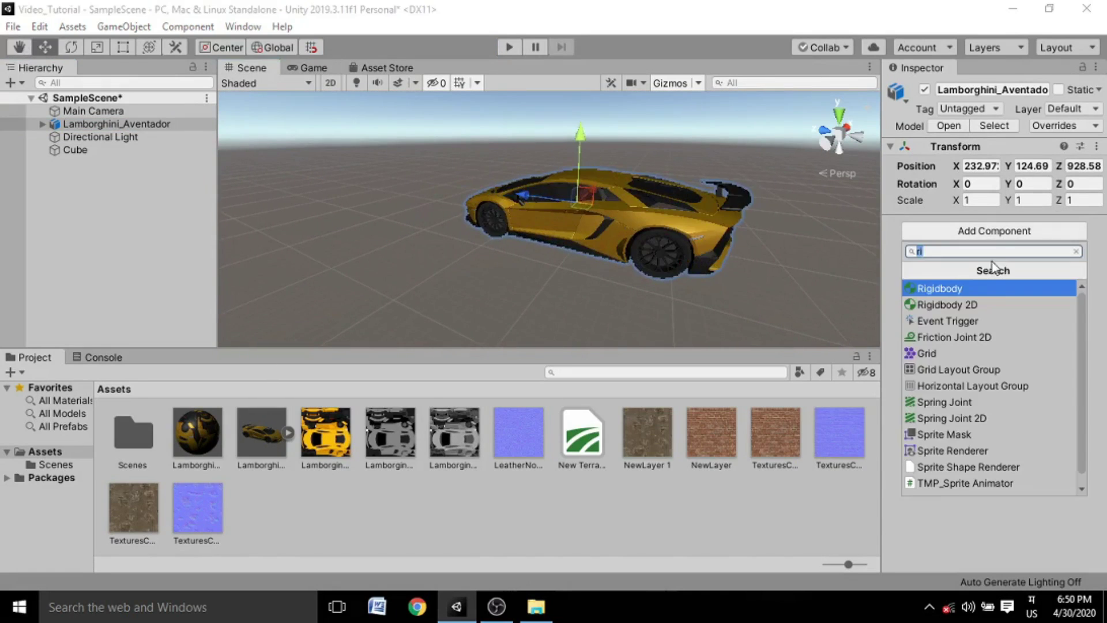
left_click(875, 271)
left_click(975, 236)
left_click(952, 285)
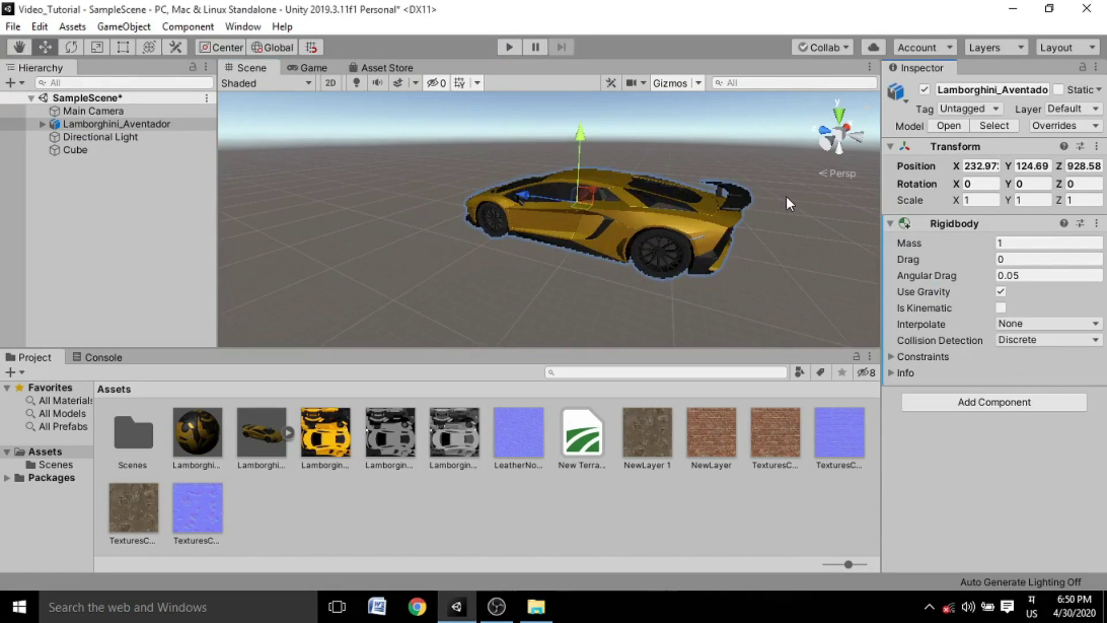
- Set the car's Rigidbody mass to about 4.99, its drag to about 0.94 and its angular drag to about 0.84
left_click_drag(935, 240, 1049, 248)
left_click_drag(935, 263, 957, 281)
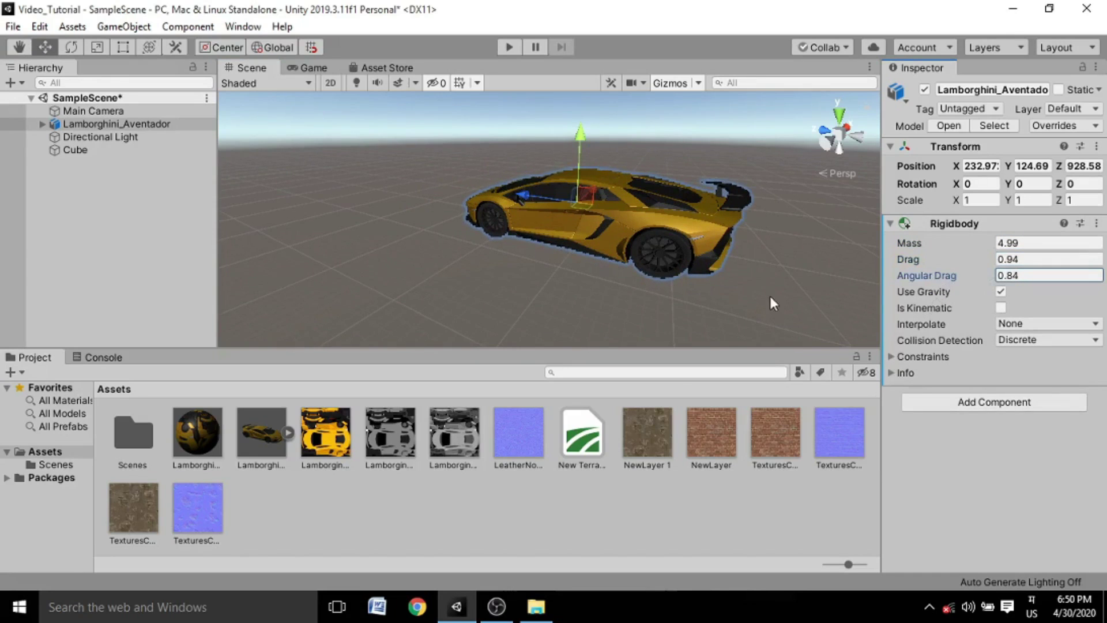
scroll(405, 196, "up", 5)
scroll(623, 178, "down", 5)
left_click_drag(405, 196, 705, 170, "alt")
scroll(591, 180, "up", 5)
scroll(704, 170, "down", 5)
middle_click_drag(705, 170, 667, 175)
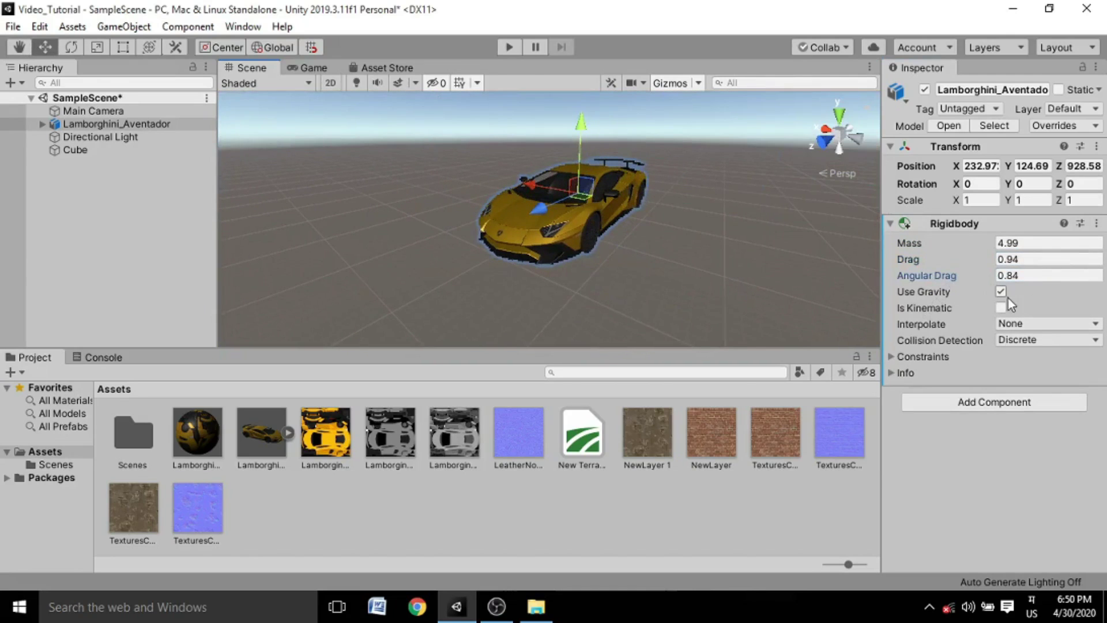
scroll(717, 197, "up", 4)
left_click_drag(717, 197, 622, 193, "alt")
scroll(623, 194, "down", 4)
- Set the car's Rigidbody mass to 1200 and its drag to 1
left_click_drag(979, 242, 1053, 243)
left_click(1053, 243)
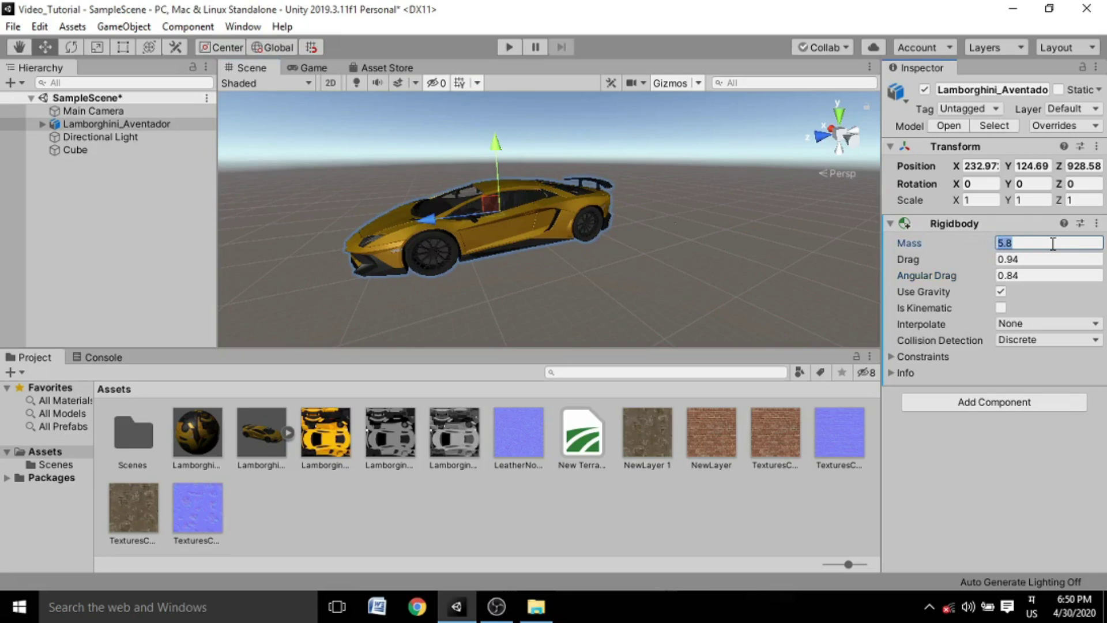
type("1200")
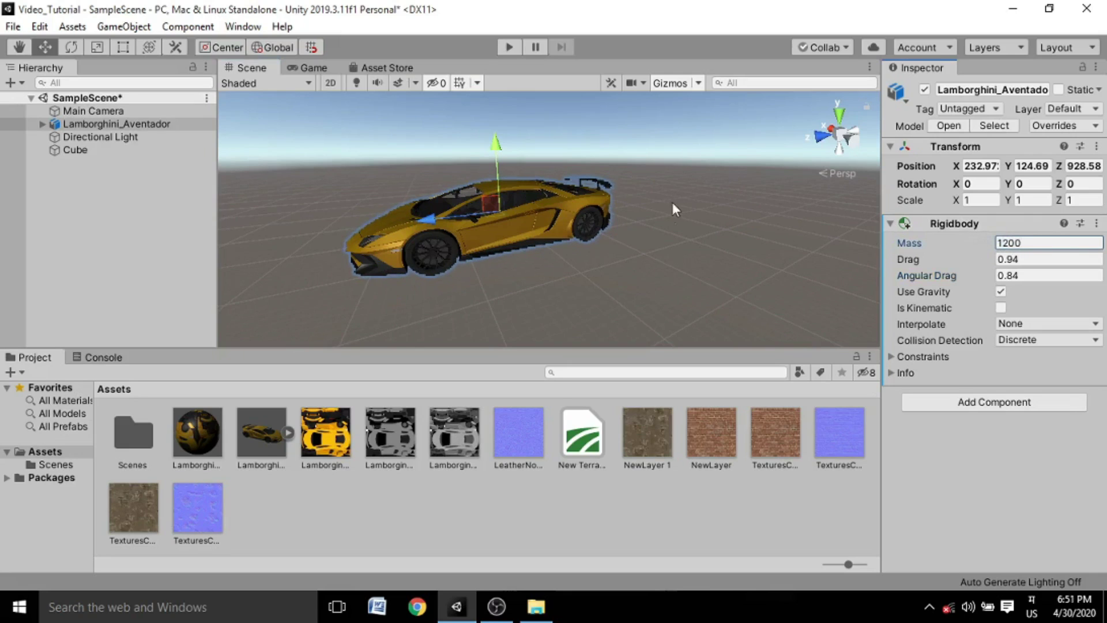
left_click(1068, 261)
type("1")
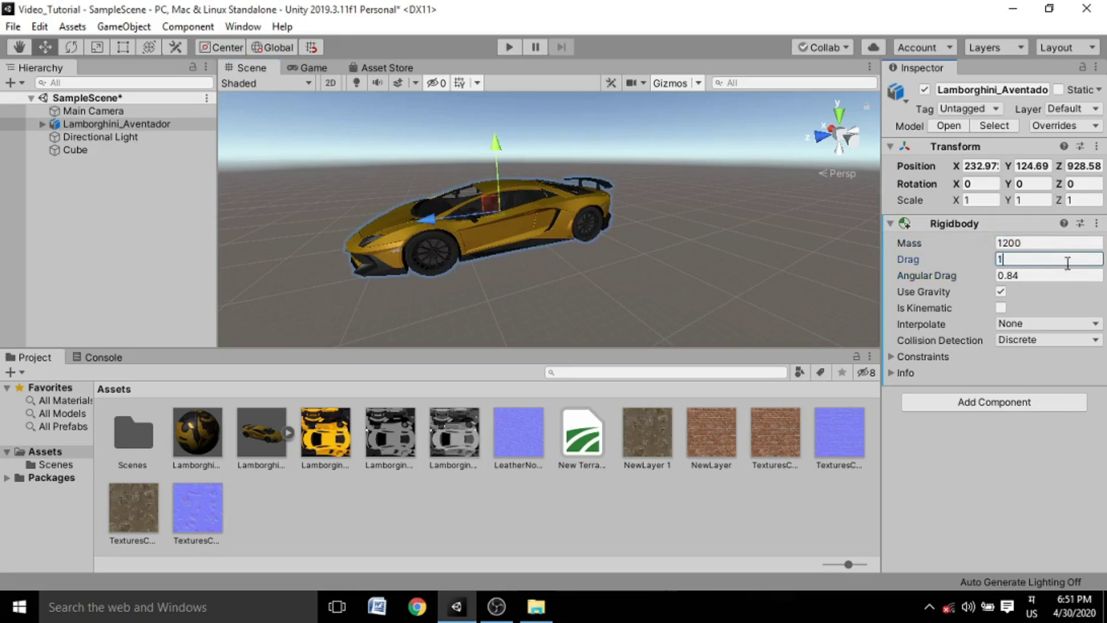
- Unpack the Lamborghini_Aventador prefab instance into a regular game object in the scene hierarchy
scroll(582, 203, "up", 6)
scroll(582, 203, "down", 3)
left_click_drag(583, 203, 724, 203, "alt")
scroll(694, 212, "down", 6)
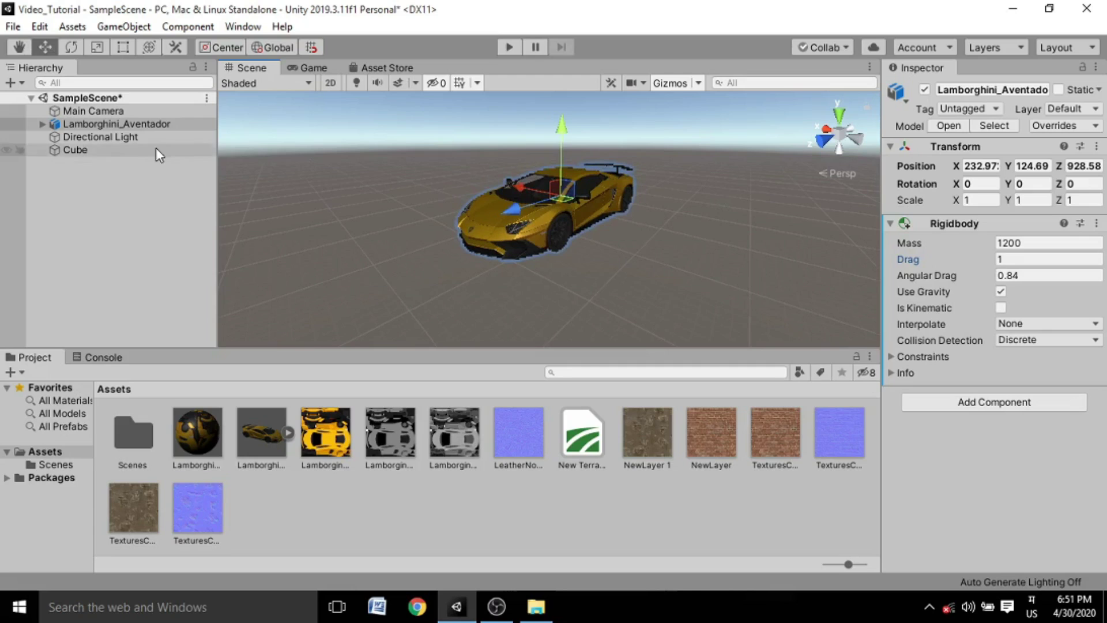
left_click(111, 113)
left_click(102, 100)
left_click(85, 124)
right_click(109, 123)
left_click(231, 324)
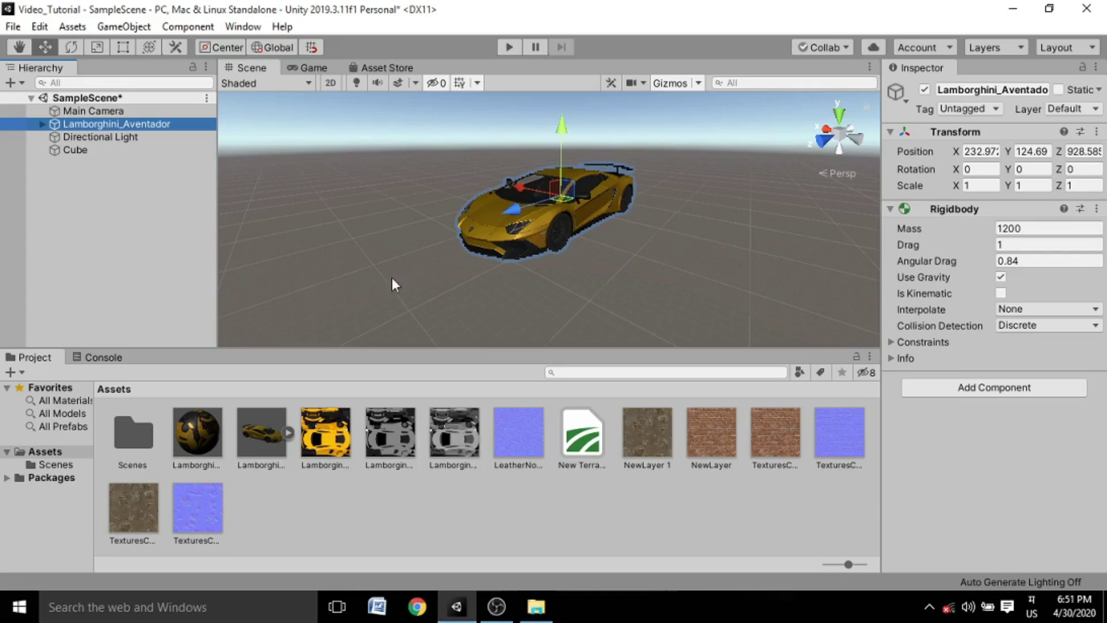
- Deselect the car and examine its model closely from the side in the Scene view
scroll(692, 198, "up", 5)
left_click(722, 199)
scroll(787, 179, "down", 5)
right_click_drag(790, 178, 727, 183)
middle_click_drag(726, 184, 461, 209)
right_click_drag(635, 222, 511, 228)
middle_click_drag(511, 227, 589, 237)
scroll(589, 237, "up", 5)
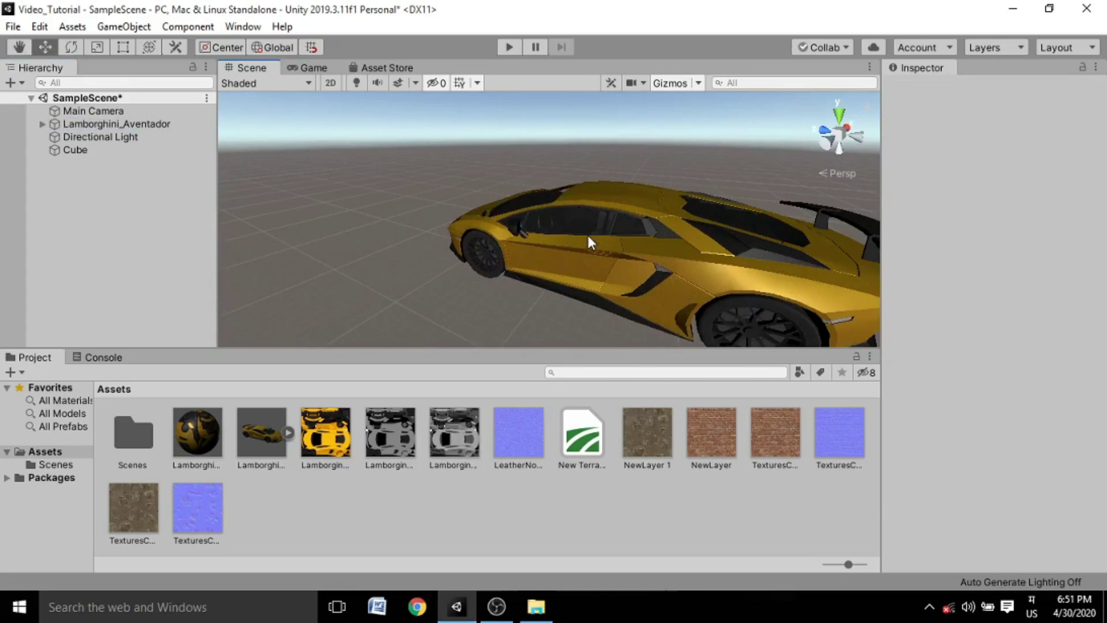